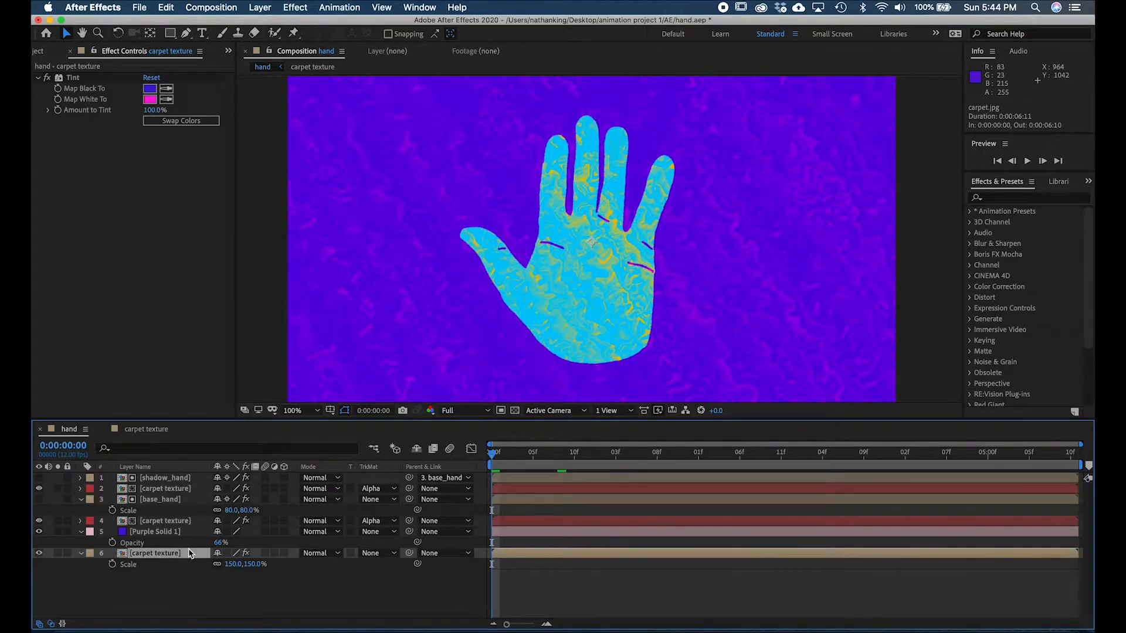
- Open the background carpet texture composition and compare the carpet image with its Hue/Saturation and Turbulent Displace effects disabled and enabled
{"action": "double_click", "coordinate": [189, 553]}
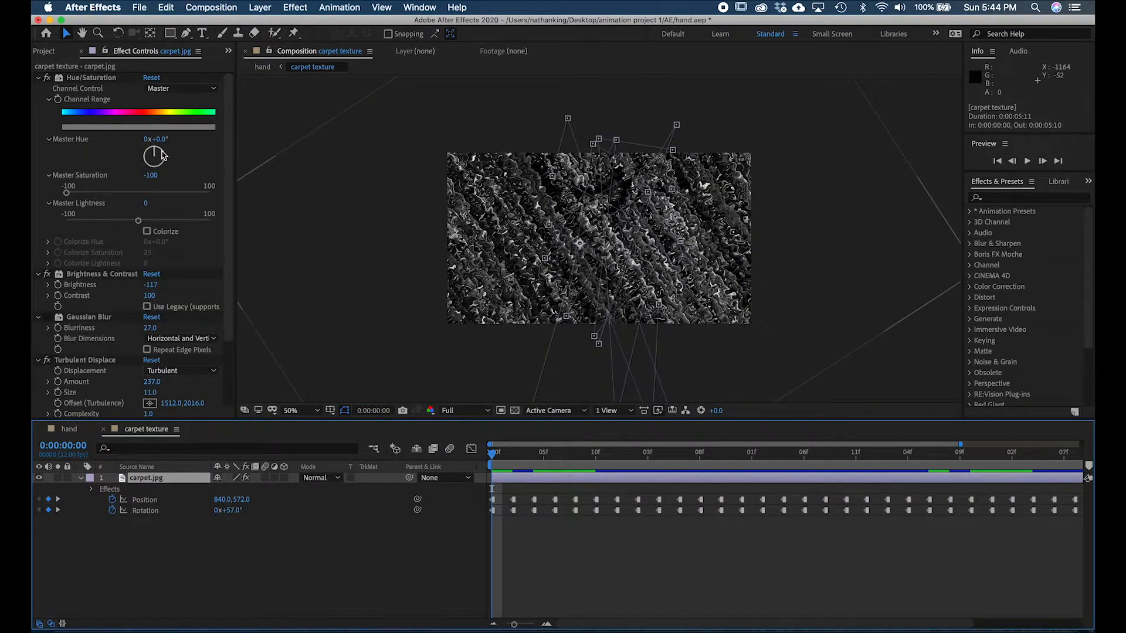
{"action": "left_click", "coordinate": [49, 82]}
{"action": "left_click", "coordinate": [48, 78]}
{"action": "left_click", "coordinate": [47, 78]}
{"action": "scroll", "coordinate": [50, 278], "scroll_direction": "down", "scroll_amount": 2}
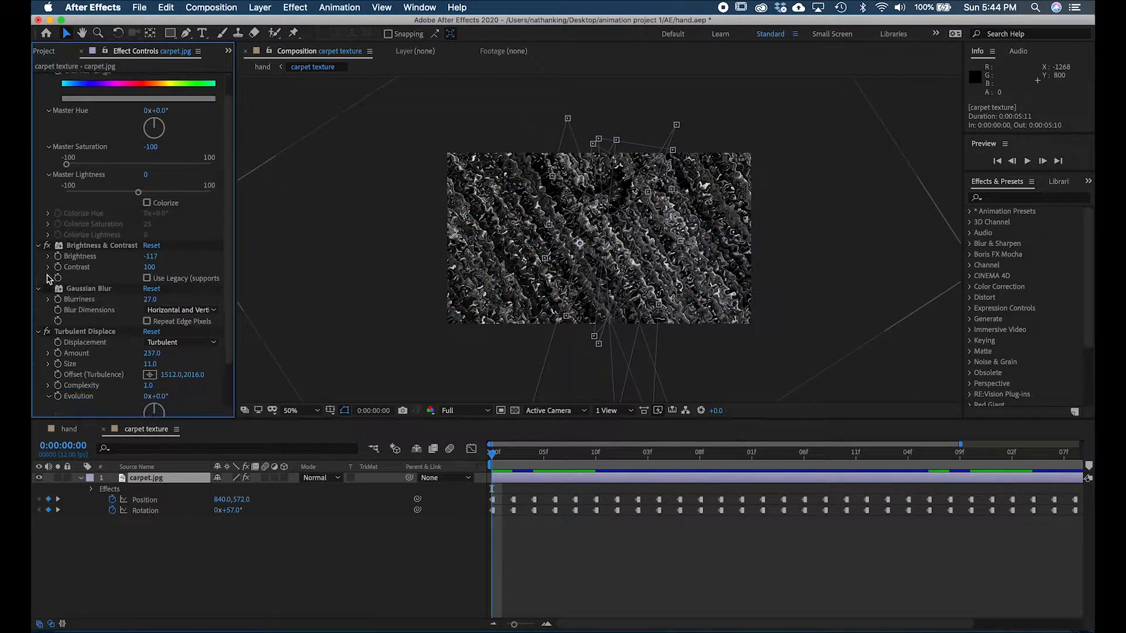
{"action": "scroll", "coordinate": [50, 279], "scroll_direction": "down", "scroll_amount": 4}
{"action": "left_click", "coordinate": [47, 280]}
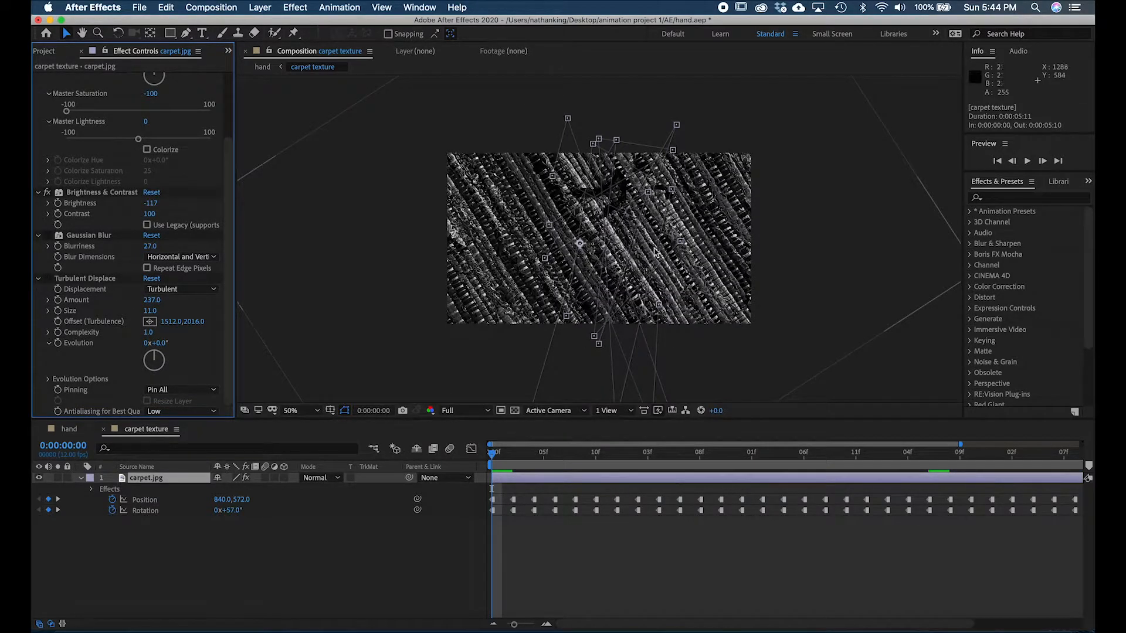
{"action": "left_click", "coordinate": [47, 279]}
- Try a Turbulent Displace Amount of 414 and a Size of 98 on the carpet, undoing each change
{"action": "left_click_drag", "start_coordinate": [152, 300], "coordinate": [255, 293]}
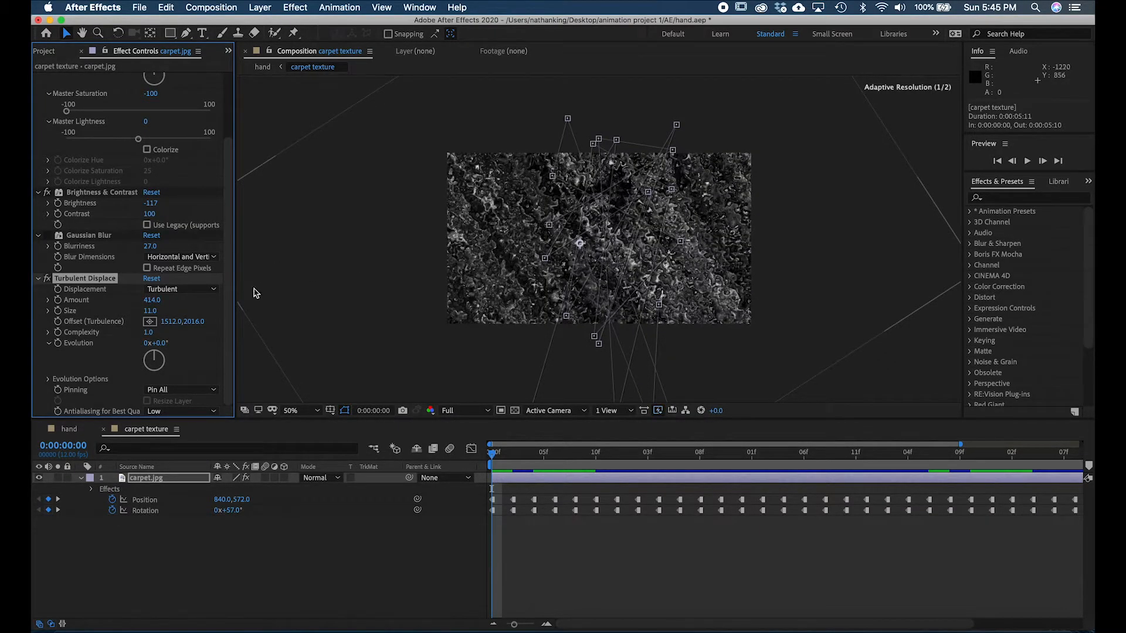
{"action": "key", "text": "super+z"}
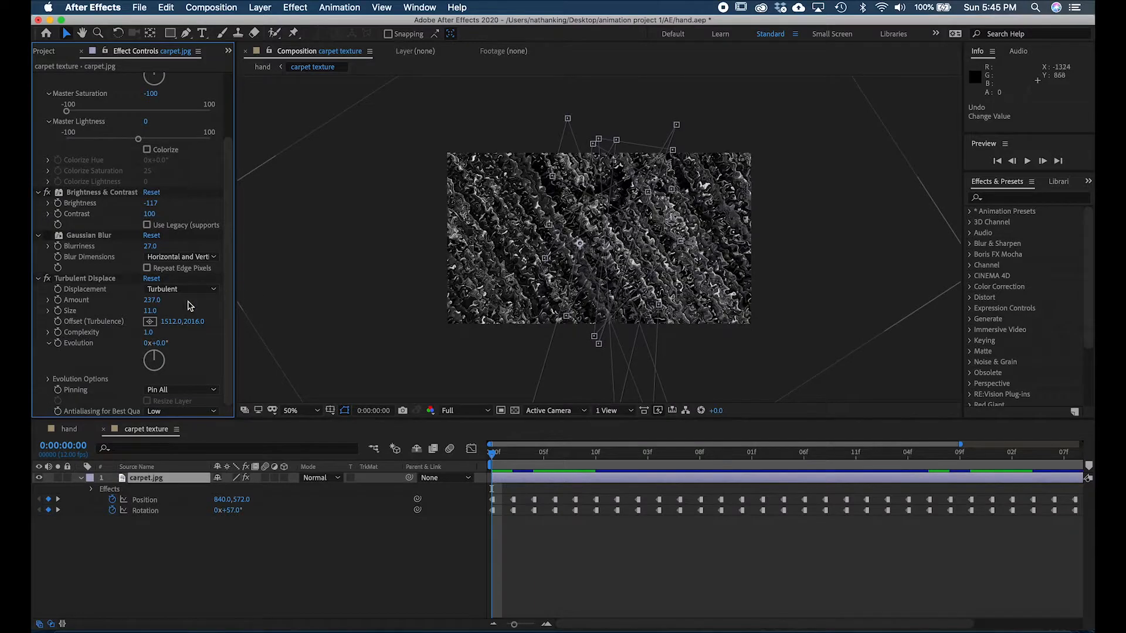
{"action": "left_click_drag", "start_coordinate": [150, 311], "coordinate": [187, 299]}
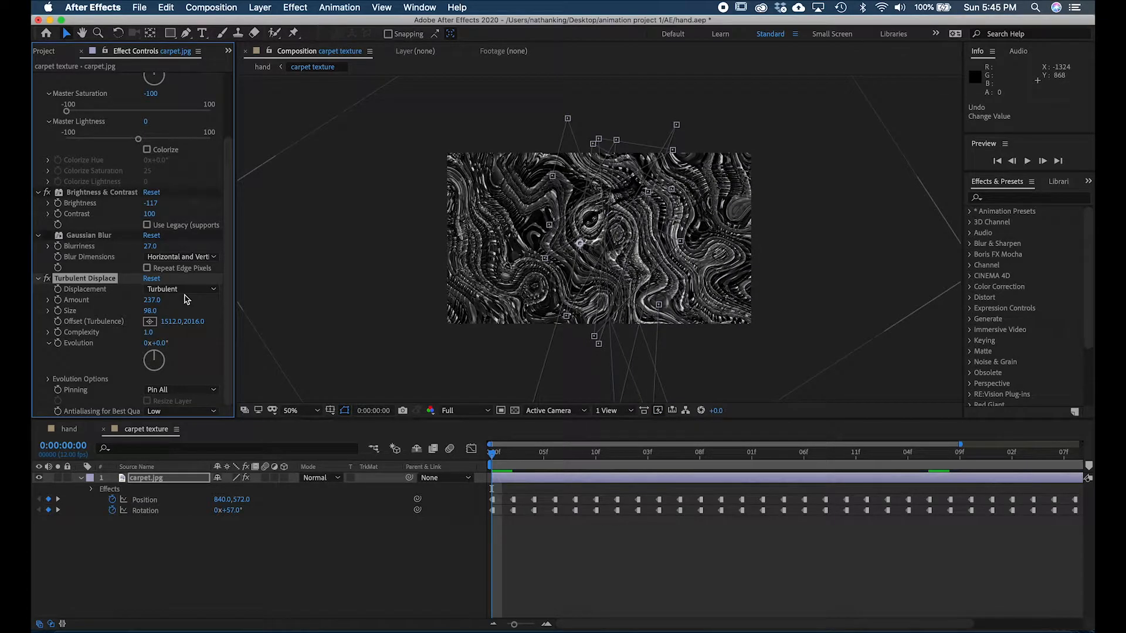
{"action": "left_click", "coordinate": [70, 430]}
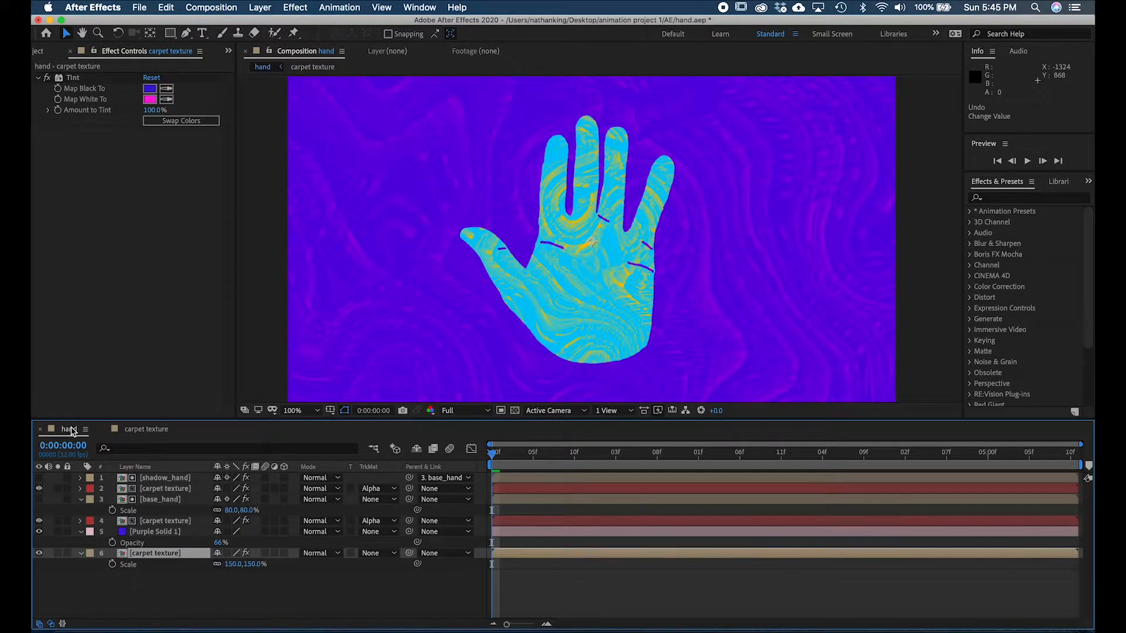
{"action": "key", "text": "comma"}
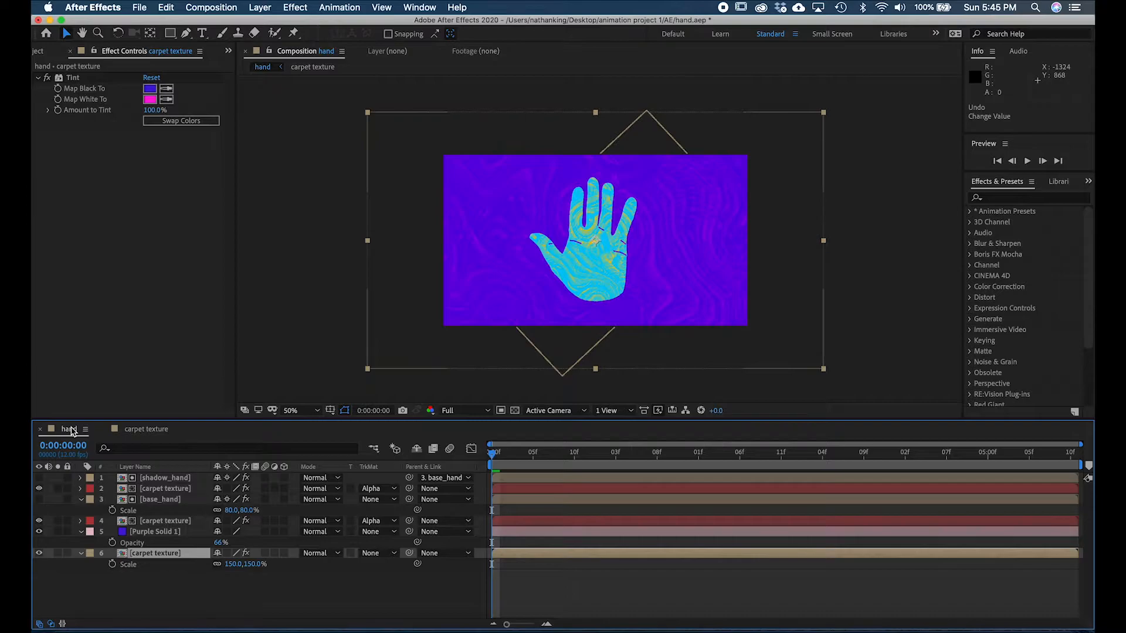
{"action": "key", "text": "period"}
{"action": "left_click", "coordinate": [157, 430]}
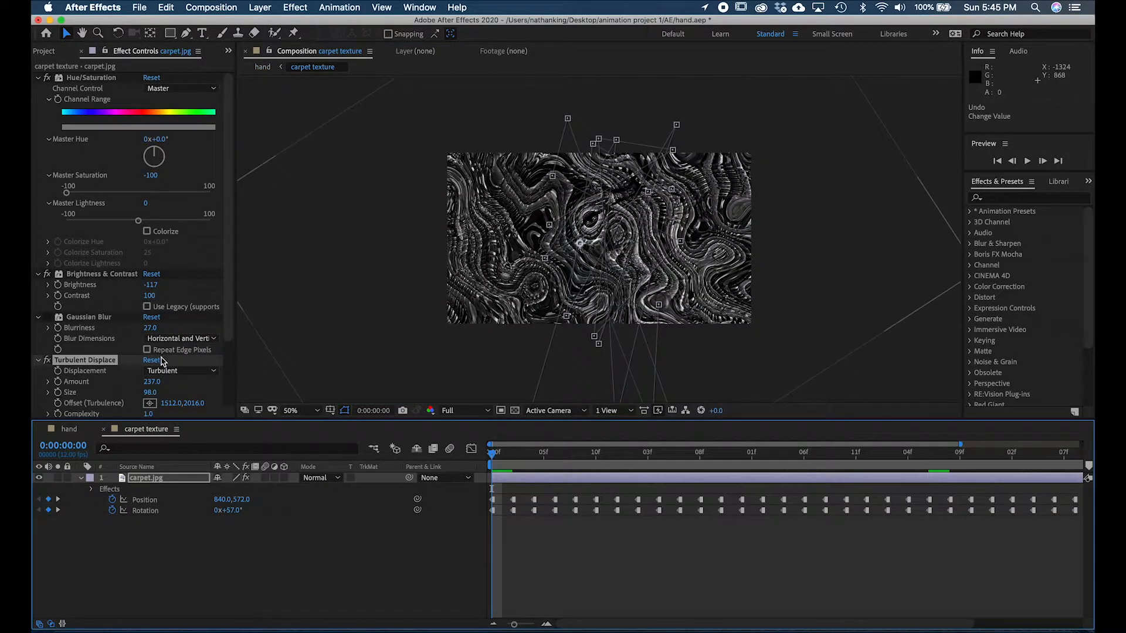
{"action": "key", "text": "super+z"}
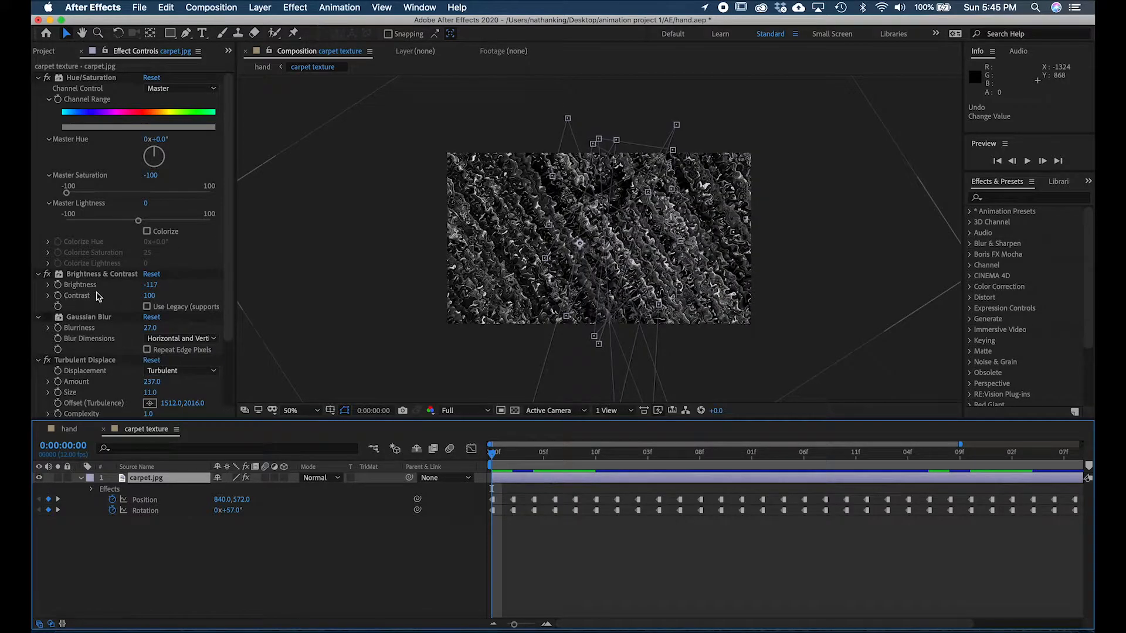
- Preview the carpet's Gaussian Blur in the hand composition and delete the blur effect from carpet.jpg
{"action": "left_click", "coordinate": [86, 318]}
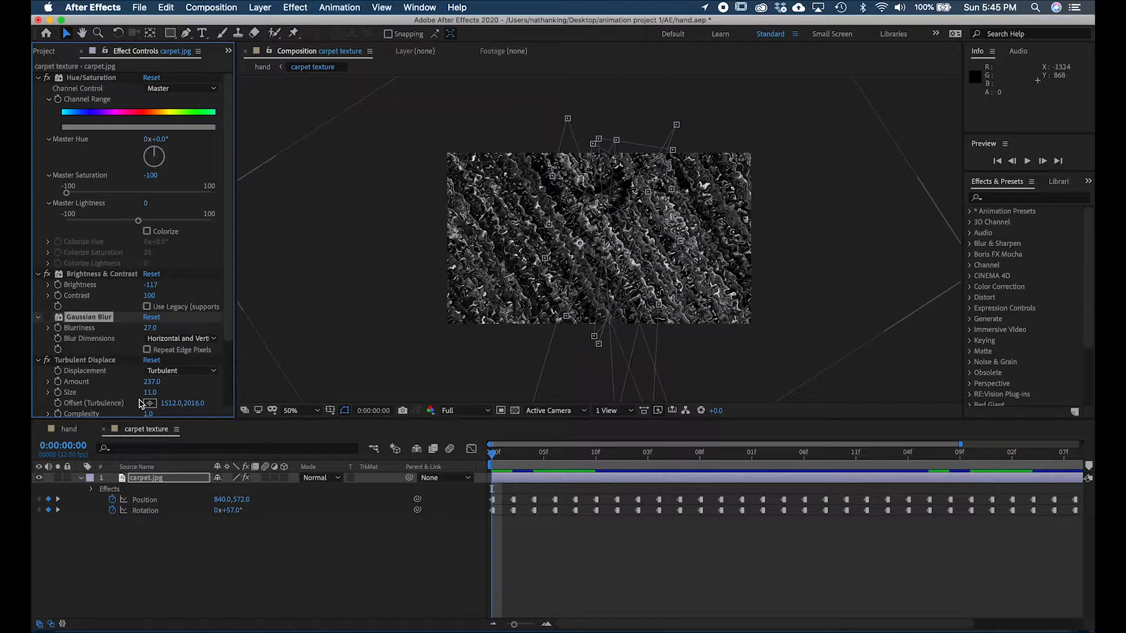
{"action": "left_click", "coordinate": [48, 318]}
{"action": "left_click", "coordinate": [47, 317]}
{"action": "left_click", "coordinate": [47, 318]}
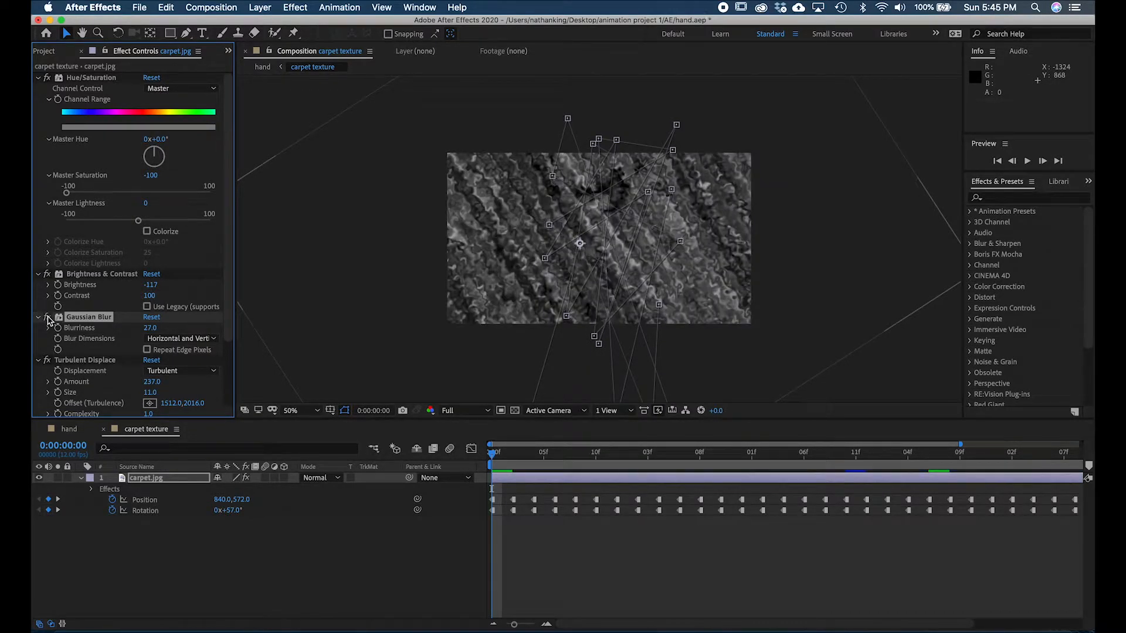
{"action": "left_click", "coordinate": [68, 430]}
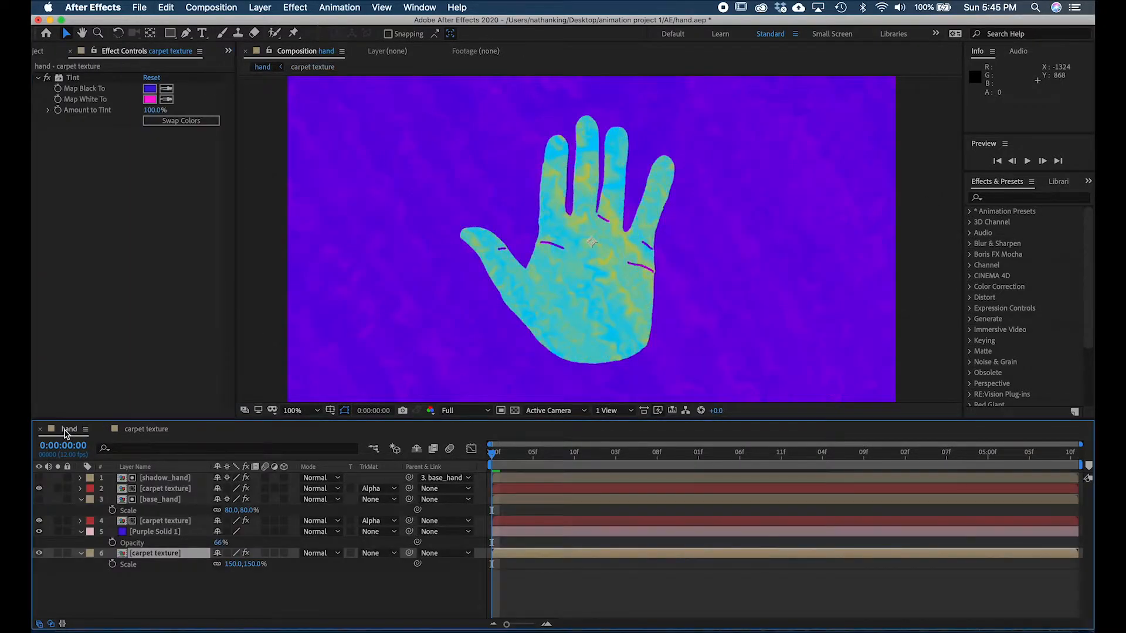
{"action": "left_click", "coordinate": [146, 431]}
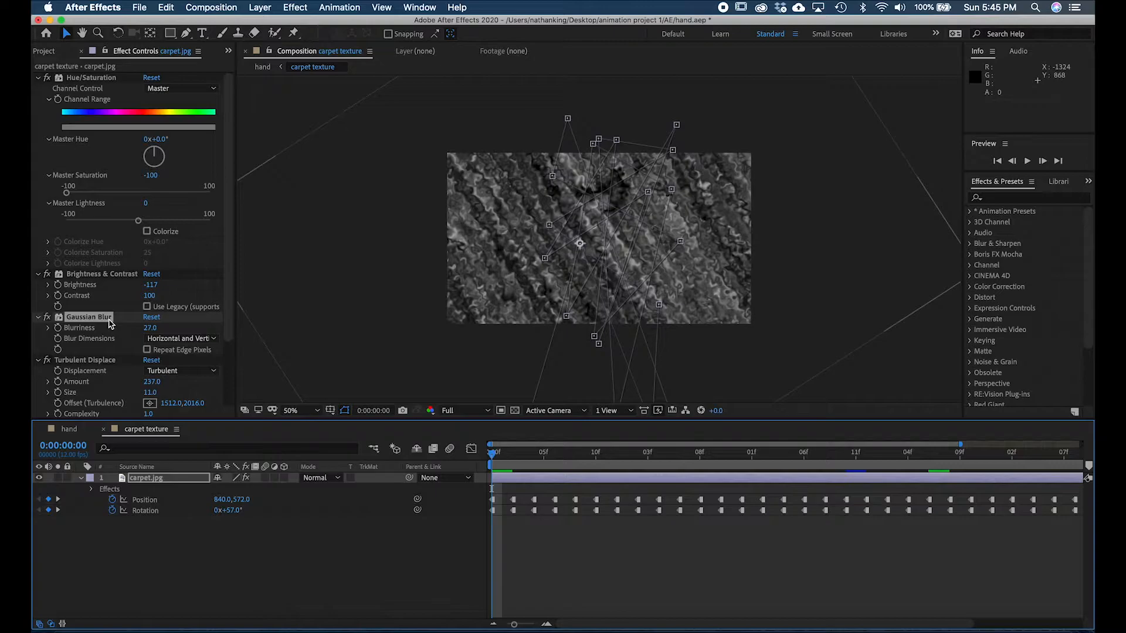
{"action": "key", "text": "Delete"}
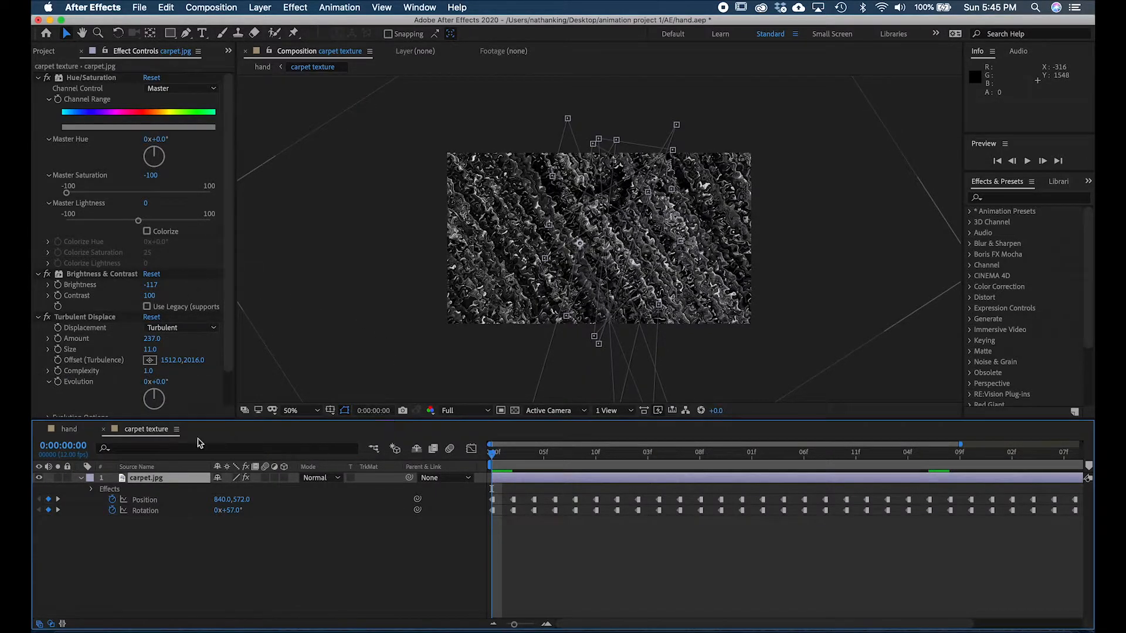
- Return to the hand composition and review the shadow_hand and base_hand matte layers with their carpet texture layers
{"action": "left_click", "coordinate": [74, 432]}
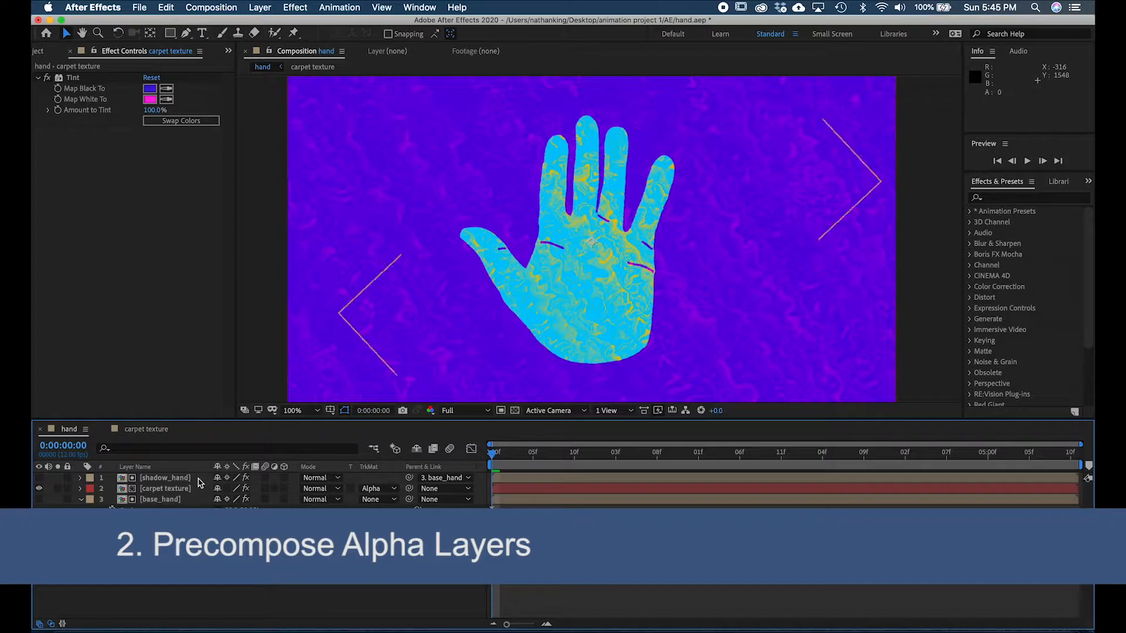
{"action": "left_click", "coordinate": [205, 478]}
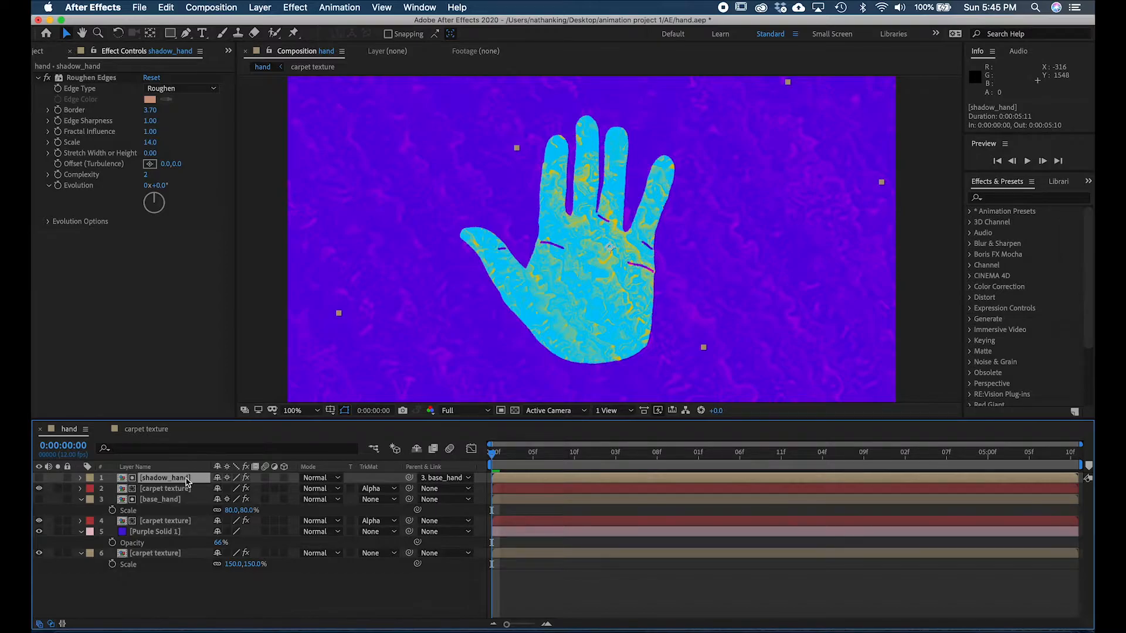
{"action": "left_click", "coordinate": [194, 489]}
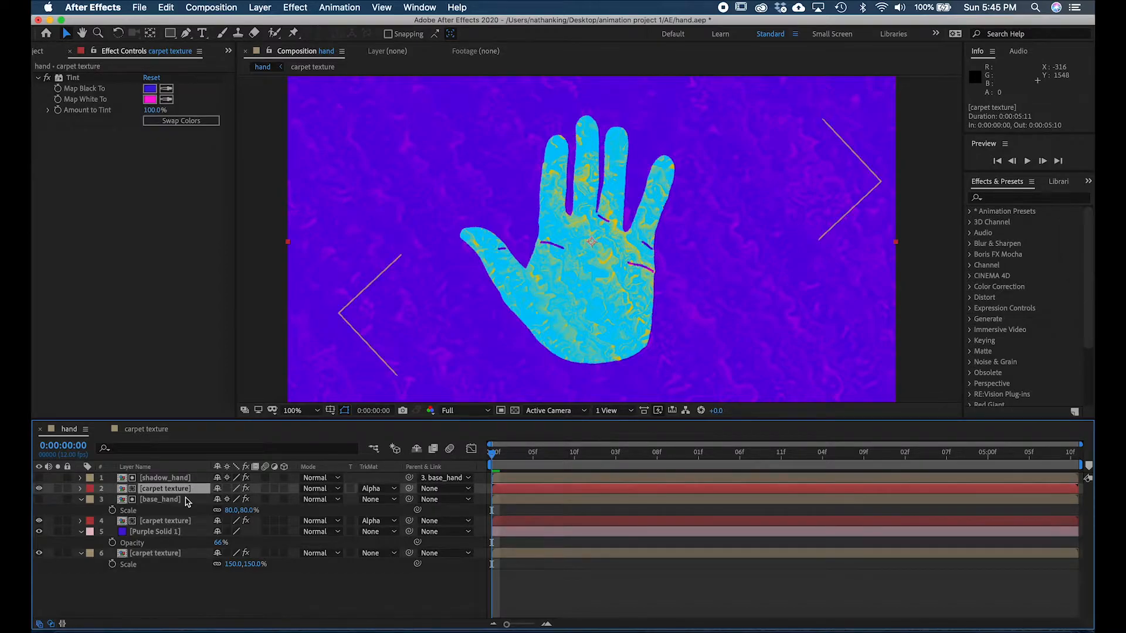
{"action": "left_click", "coordinate": [185, 499]}
{"action": "left_click", "coordinate": [186, 522]}
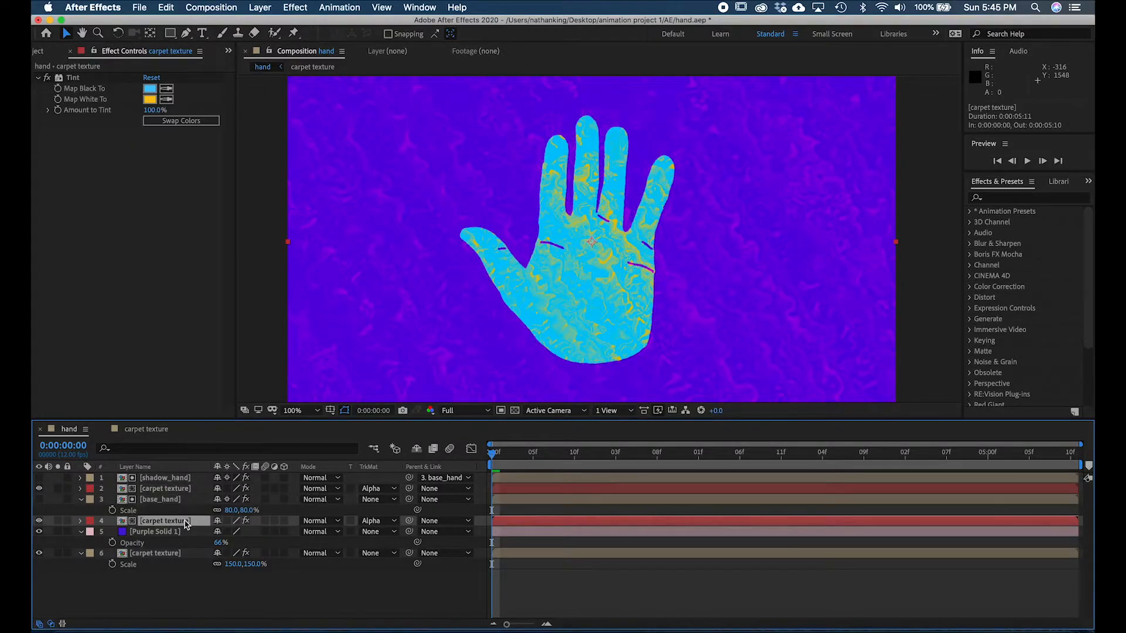
- Pre-compose the shadow_hand layer and the carpet texture layer beneath it into a new composition named Shadow
{"action": "left_click", "coordinate": [188, 479]}
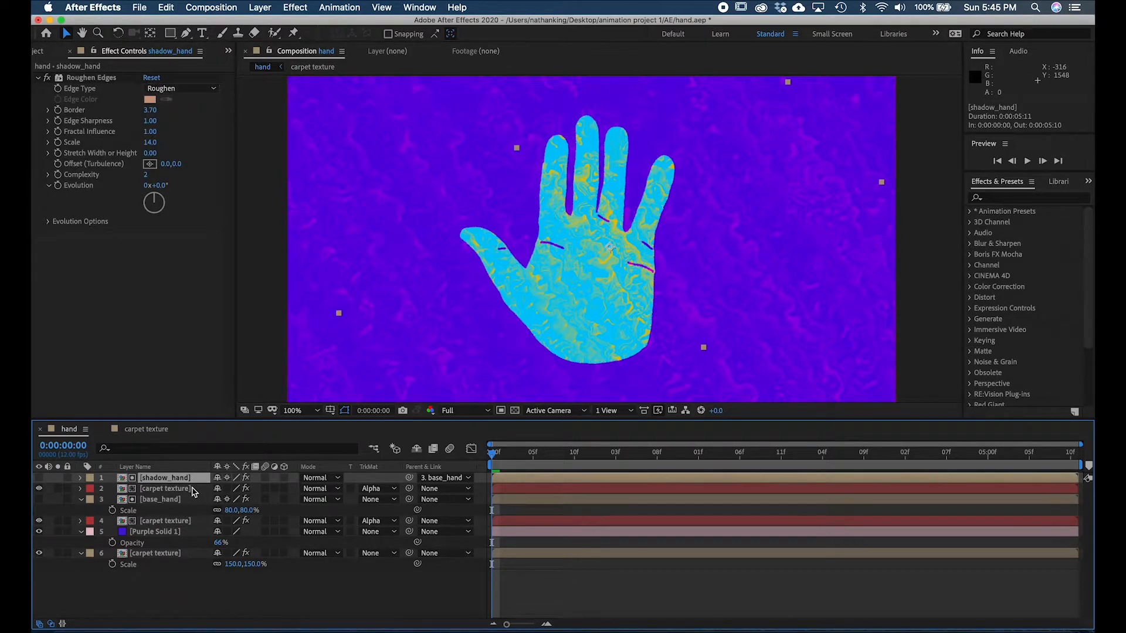
{"action": "left_click", "coordinate": [193, 489], "text": "shift"}
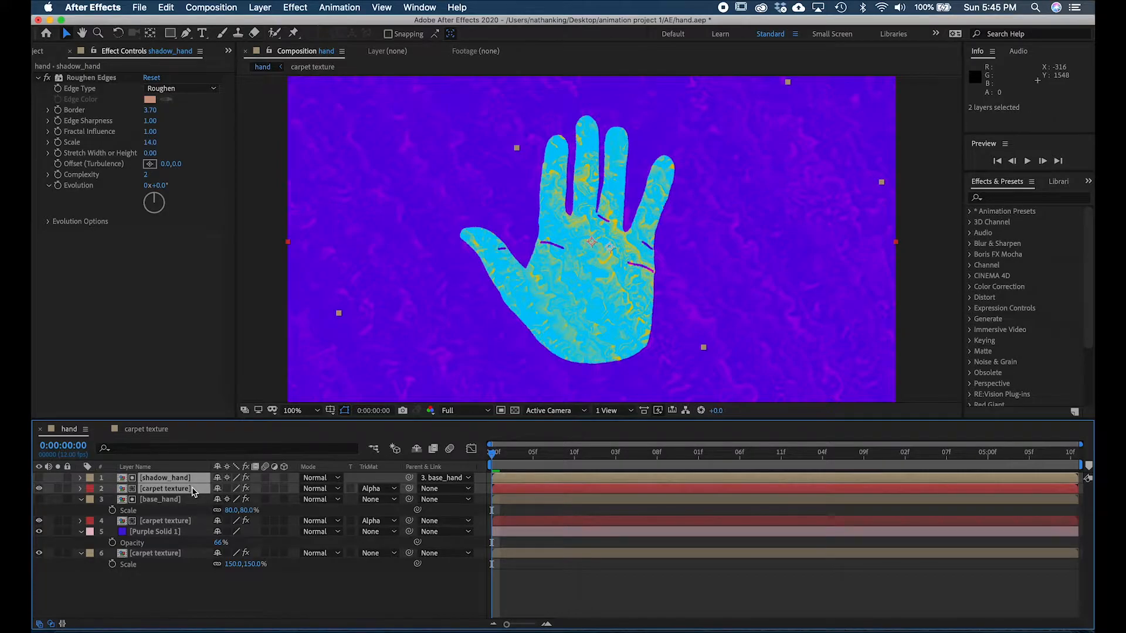
{"action": "right_click", "coordinate": [193, 491]}
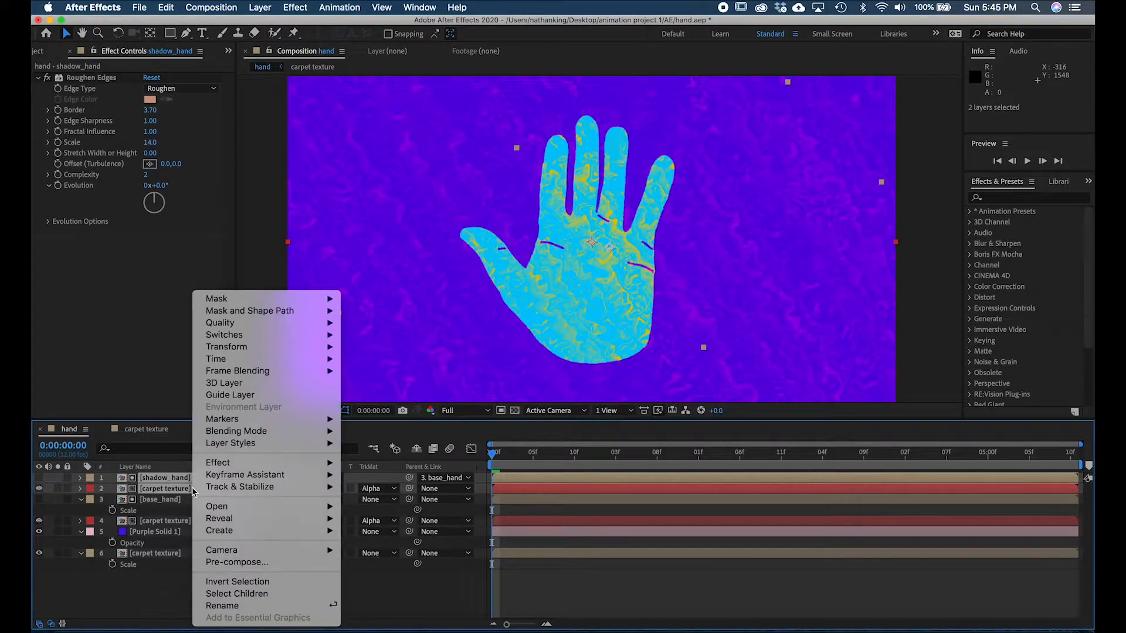
{"action": "left_click", "coordinate": [301, 563]}
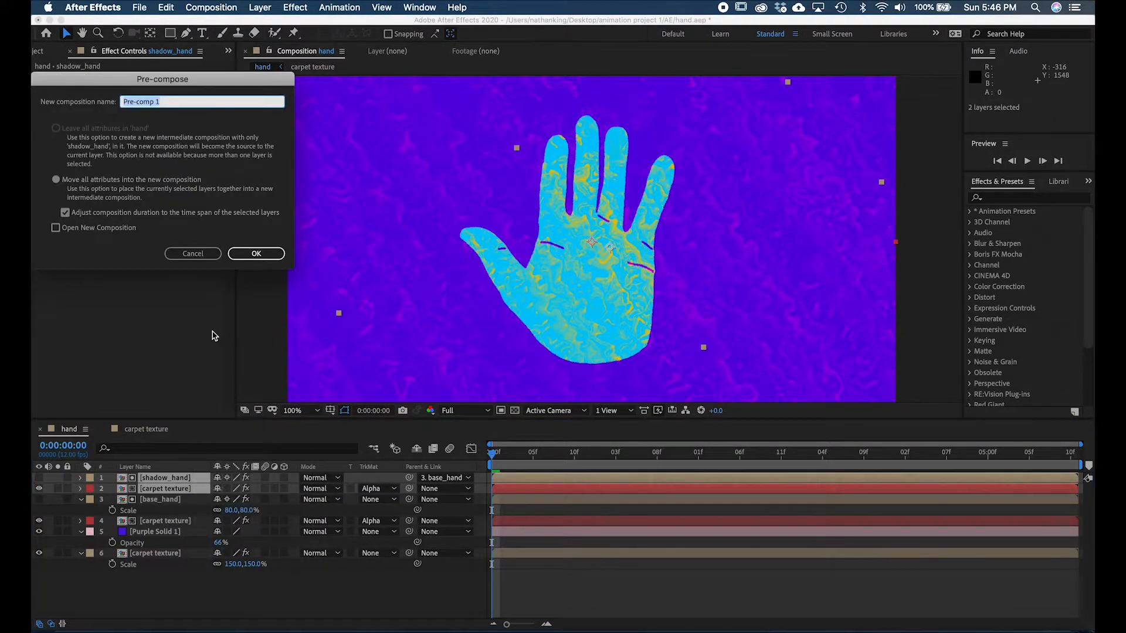
{"action": "type", "text": "Shaodw"}
{"action": "key", "text": "BackSpace"}
{"action": "key", "text": "BackSpace"}
{"action": "key", "text": "BackSpace"}
{"action": "type", "text": "dow"}
{"action": "left_click", "coordinate": [256, 254]}
- Pre-compose the base_hand layer and the carpet texture layer beneath it into a new composition named hand
{"action": "left_click", "coordinate": [185, 490]}
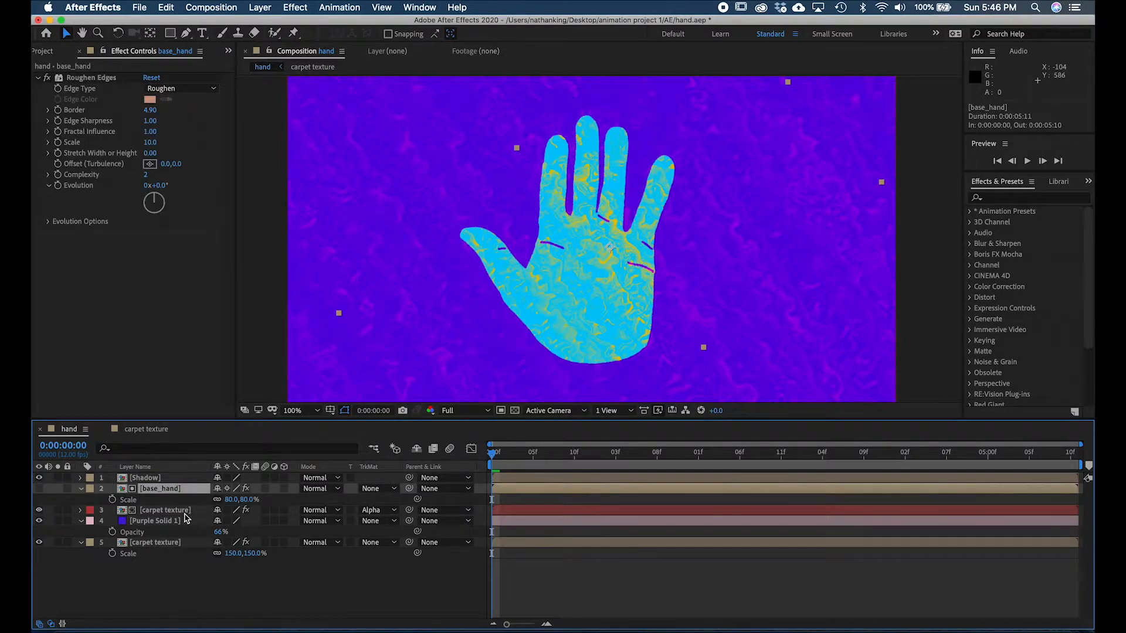
{"action": "left_click", "coordinate": [185, 511], "text": "shift"}
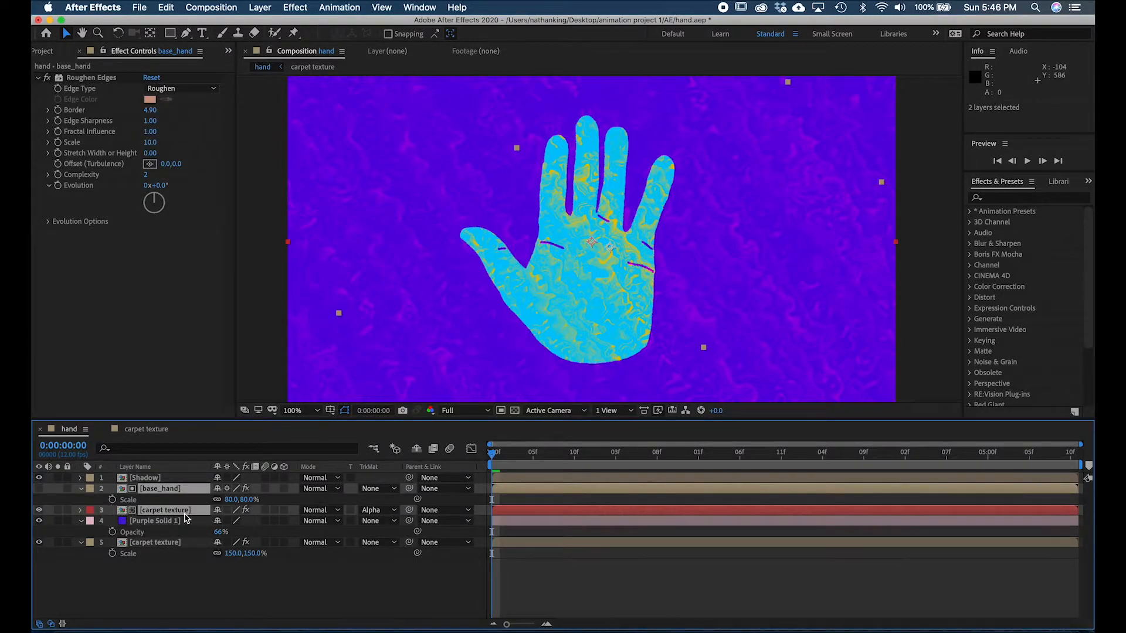
{"action": "right_click", "coordinate": [185, 517]}
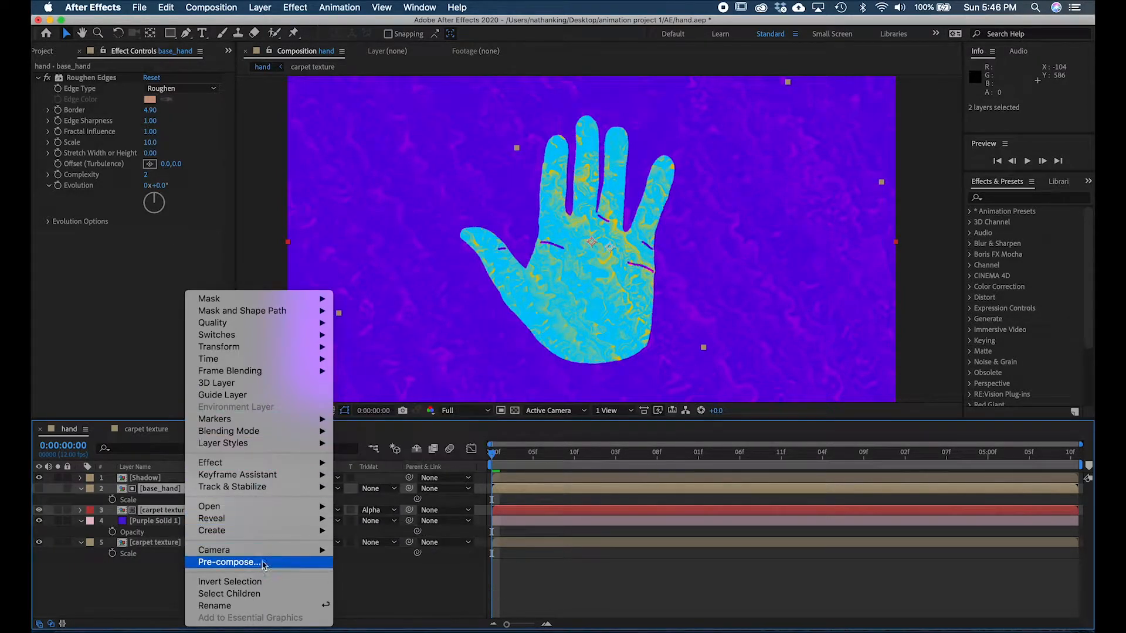
{"action": "left_click", "coordinate": [235, 562]}
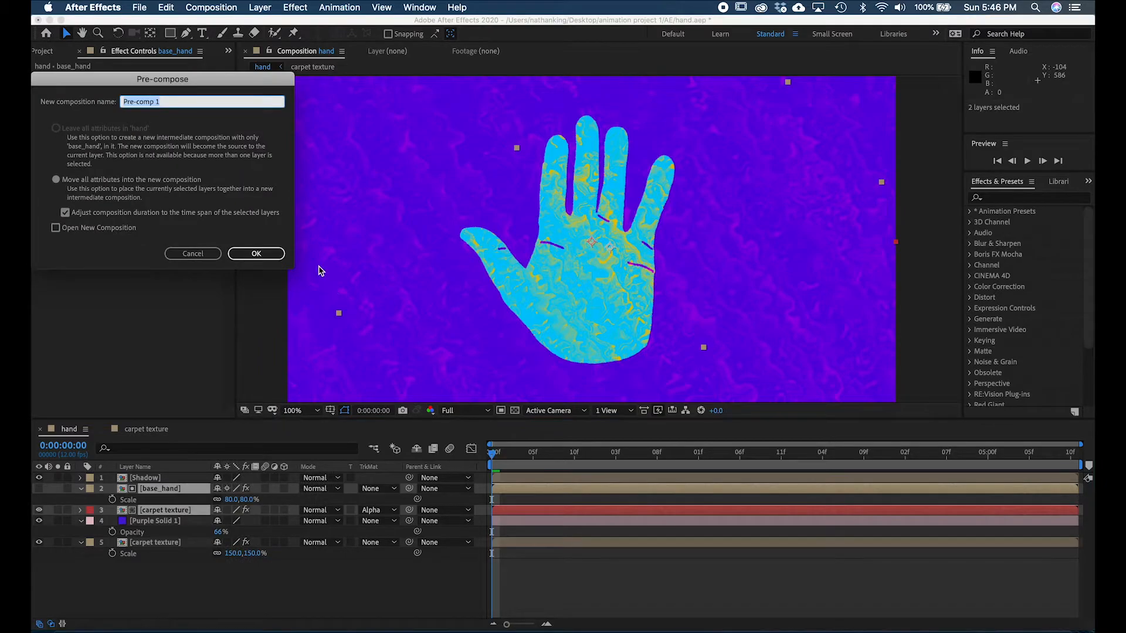
{"action": "type", "text": "hand"}
{"action": "left_click", "coordinate": [264, 252]}
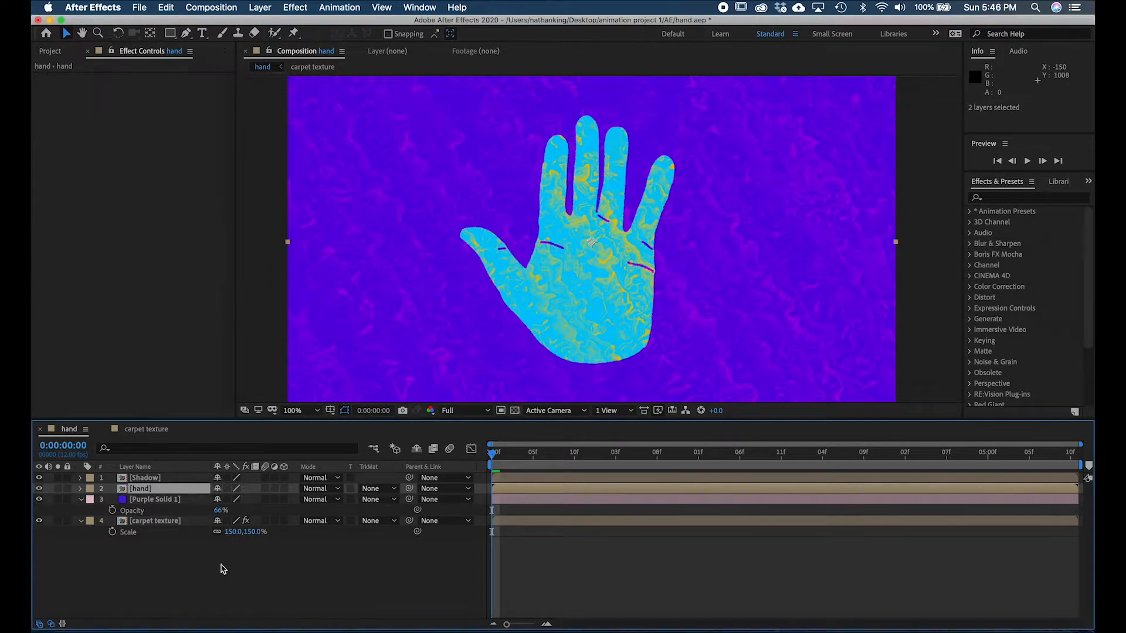
- Hide the pre-composed hand layer and show it again to check what it contributes
{"action": "left_click", "coordinate": [251, 575]}
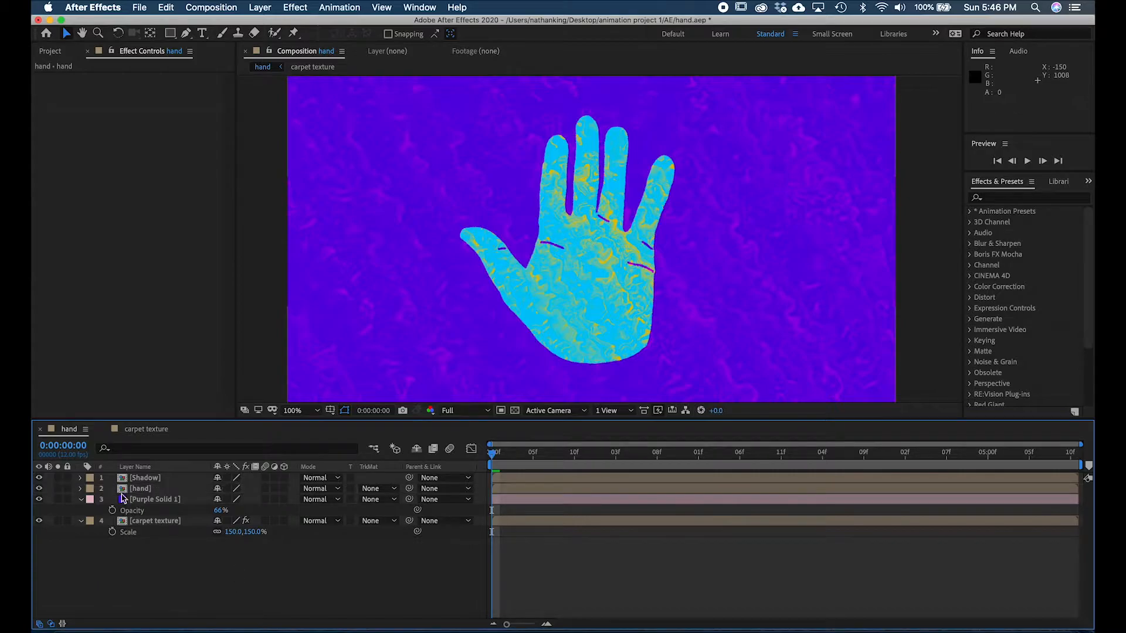
{"action": "left_click", "coordinate": [39, 489]}
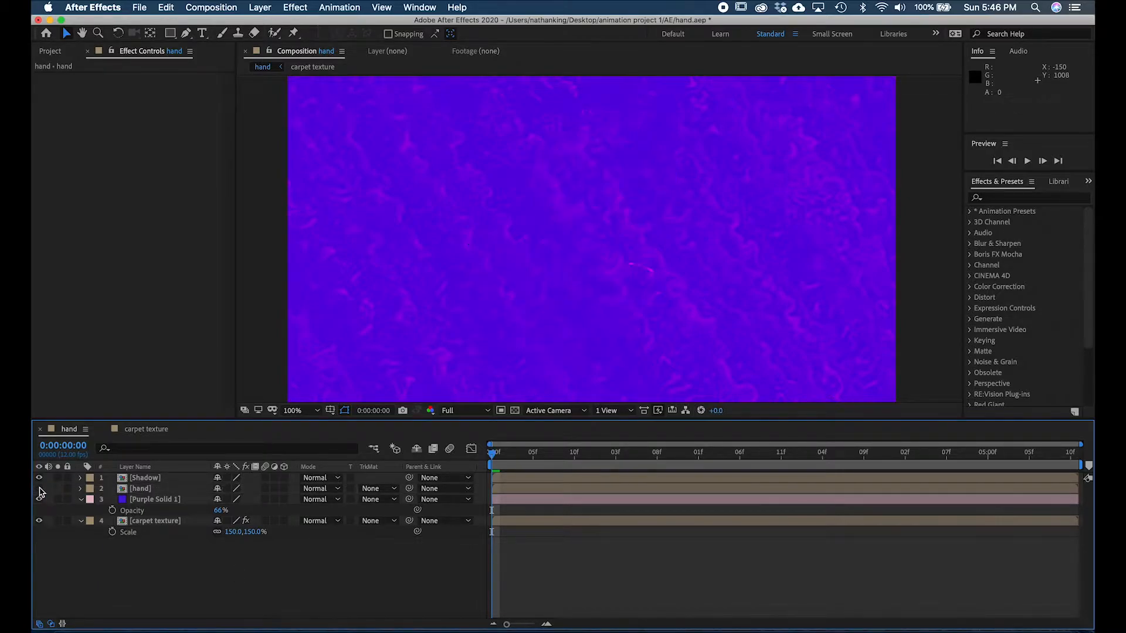
{"action": "left_click", "coordinate": [39, 489]}
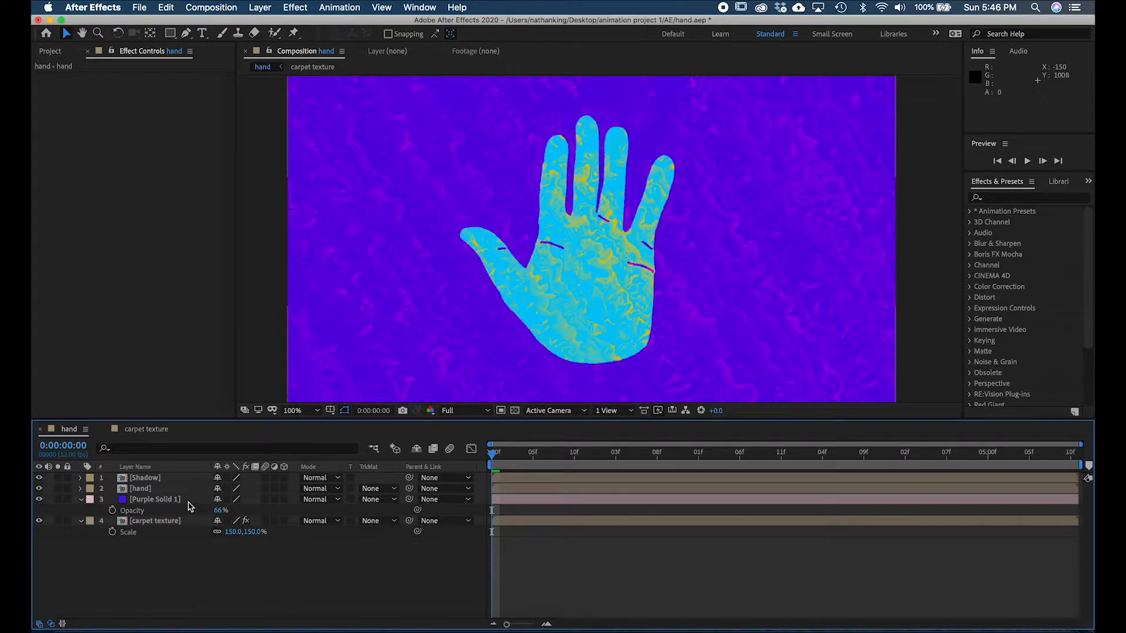
{"action": "left_click", "coordinate": [173, 481]}
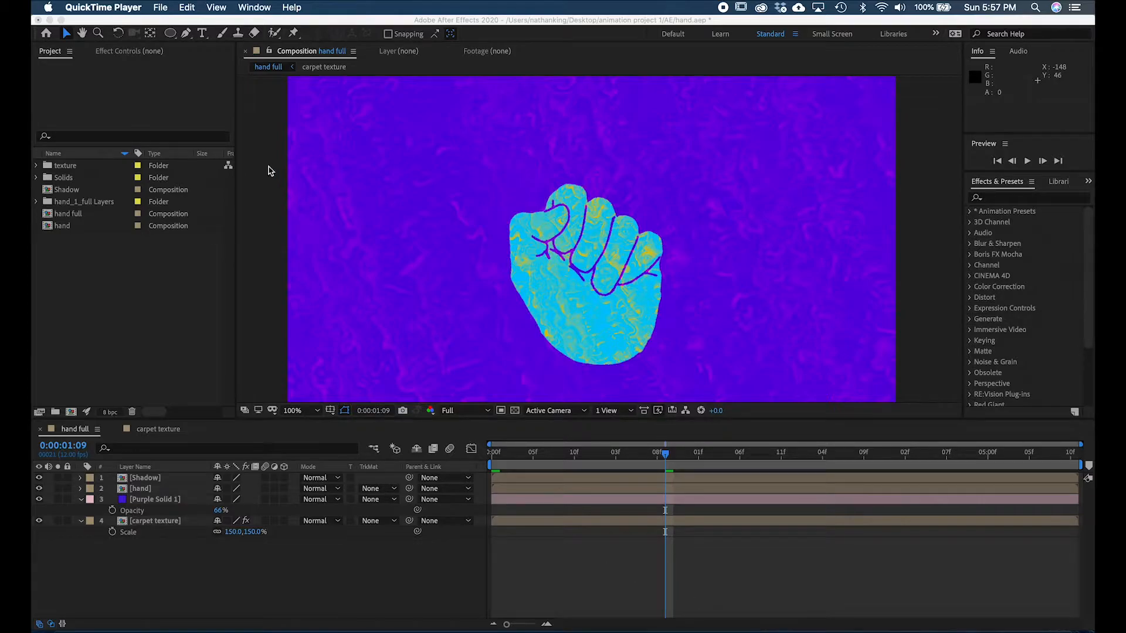
{"action": "left_click", "coordinate": [170, 35]}
{"action": "double_click", "coordinate": [171, 36]}
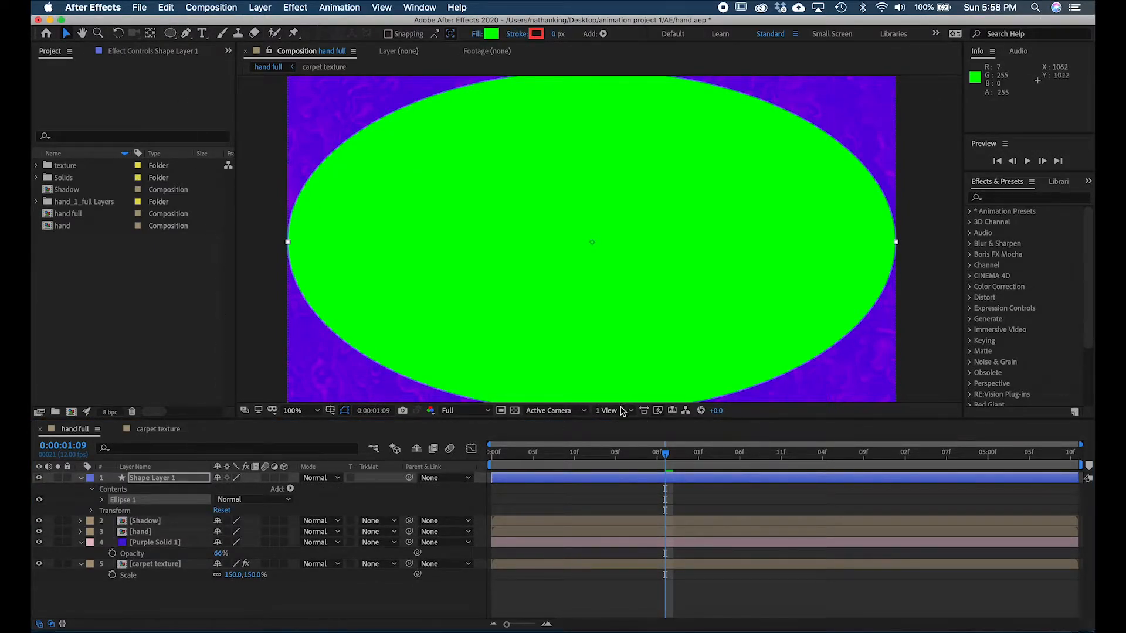
{"action": "left_click", "coordinate": [600, 476]}
{"action": "key", "text": "Delete"}
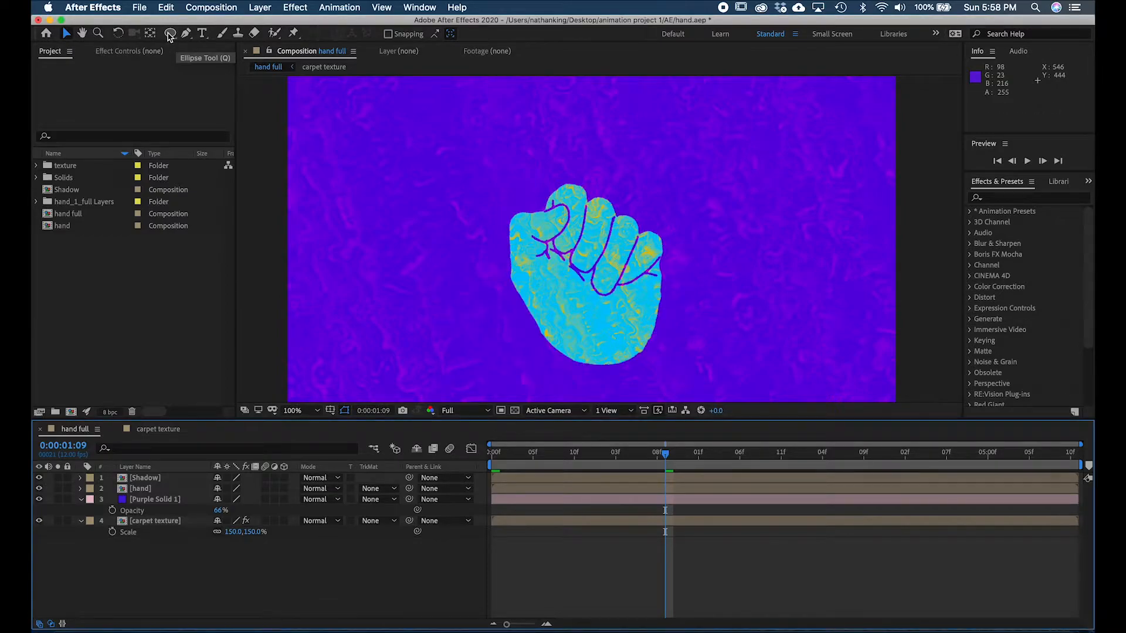
- Add a full-frame ellipse as a new shape layer above the Shadow layer
{"action": "double_click", "coordinate": [169, 34]}
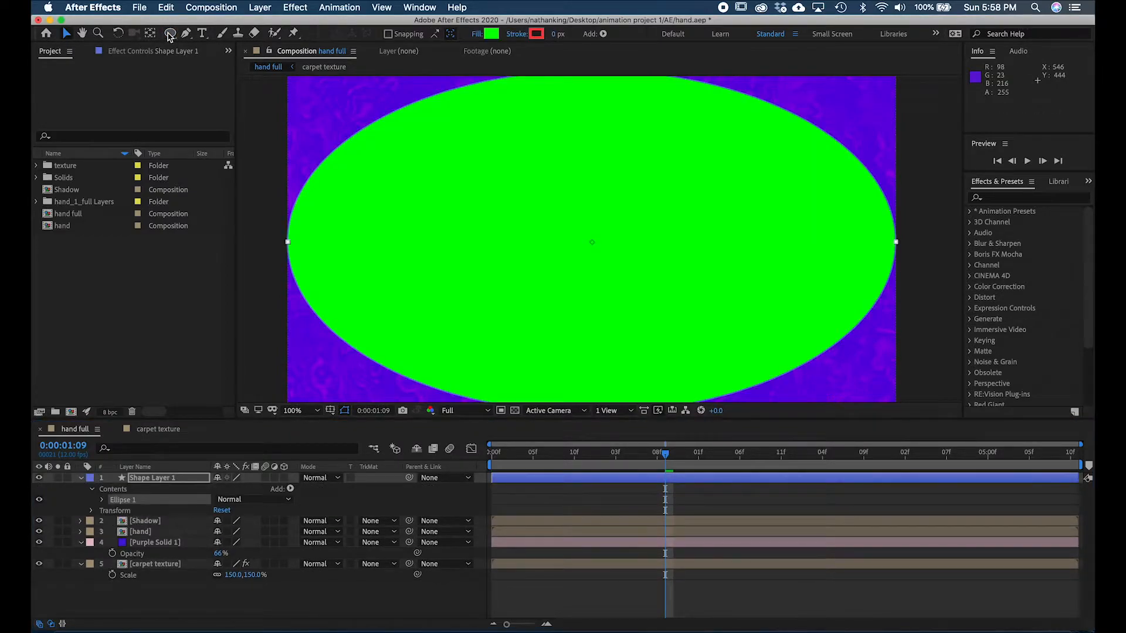
- Set the ellipse path's size in the new shape layer to 1080 by 1080 so it becomes a circle
{"action": "left_click", "coordinate": [170, 34]}
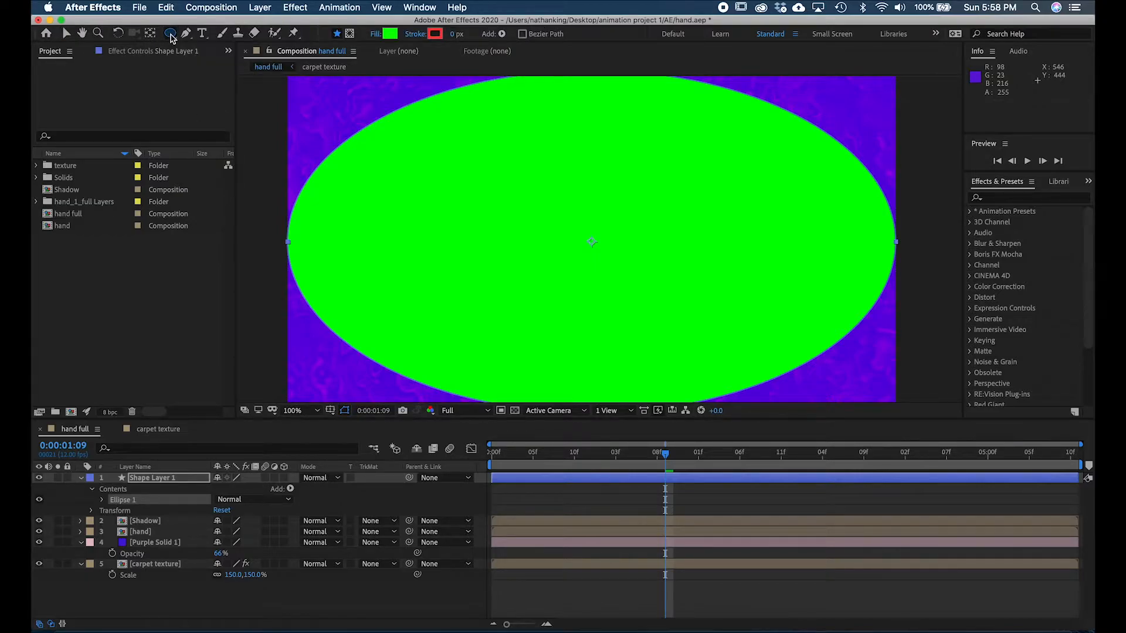
{"action": "left_click", "coordinate": [161, 480]}
{"action": "left_click", "coordinate": [114, 490]}
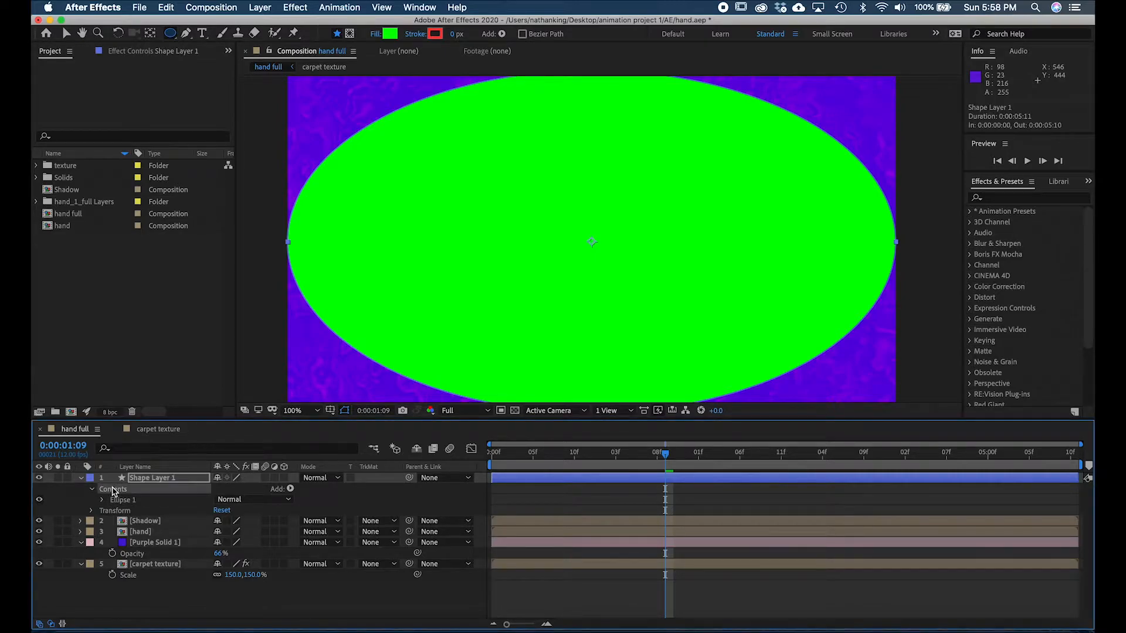
{"action": "left_click", "coordinate": [103, 500]}
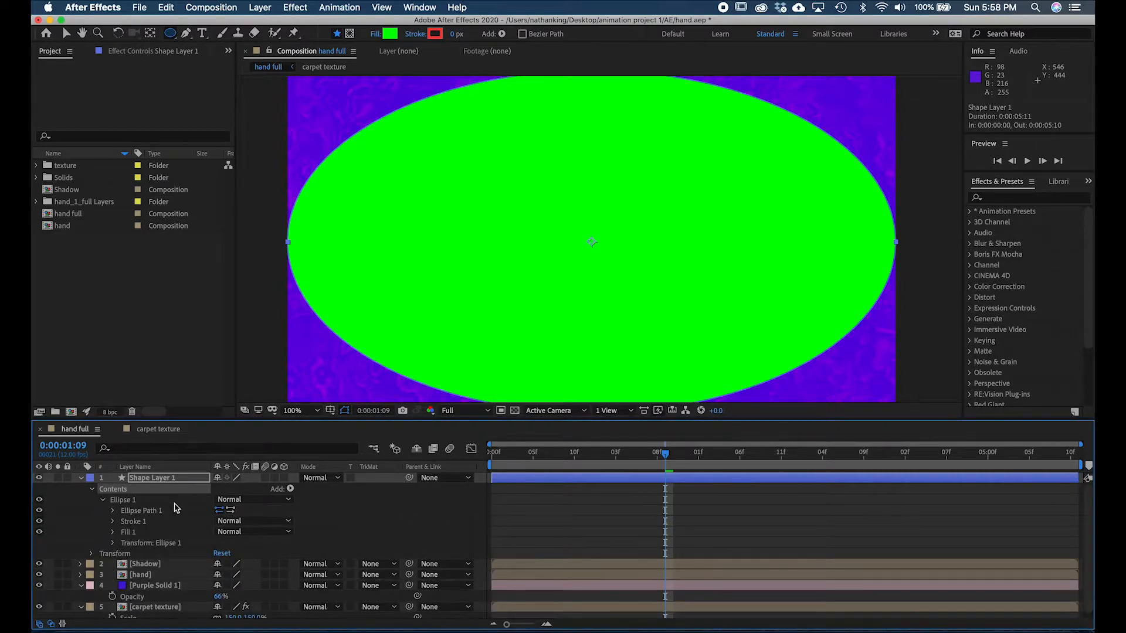
{"action": "left_click", "coordinate": [114, 512]}
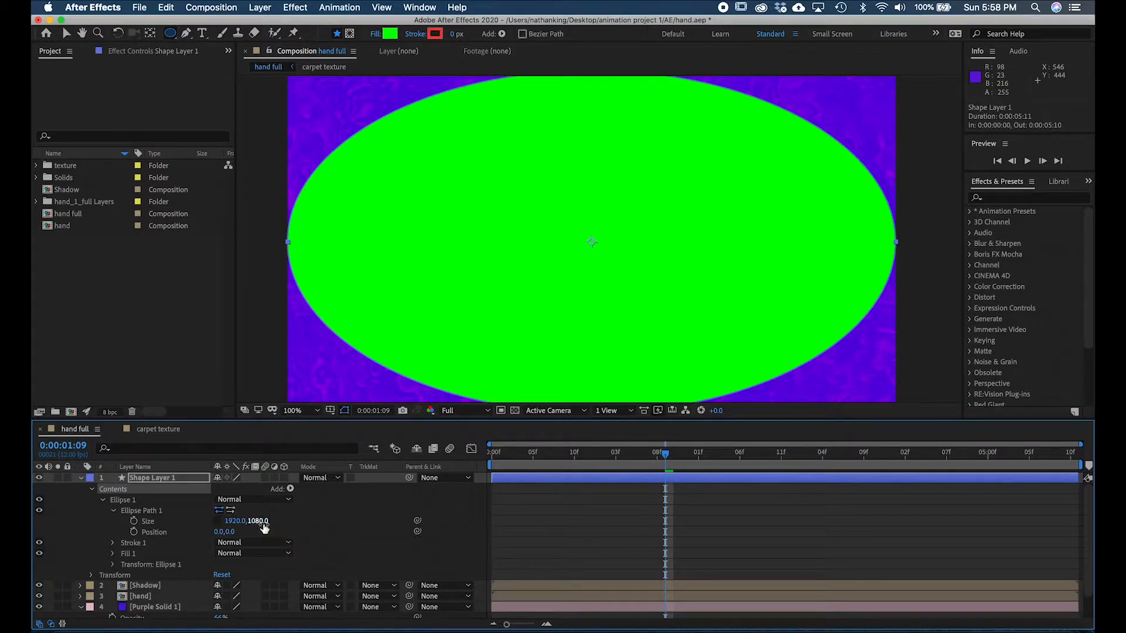
{"action": "left_click", "coordinate": [236, 522]}
{"action": "type", "text": "1080"}
{"action": "key", "text": "Return"}
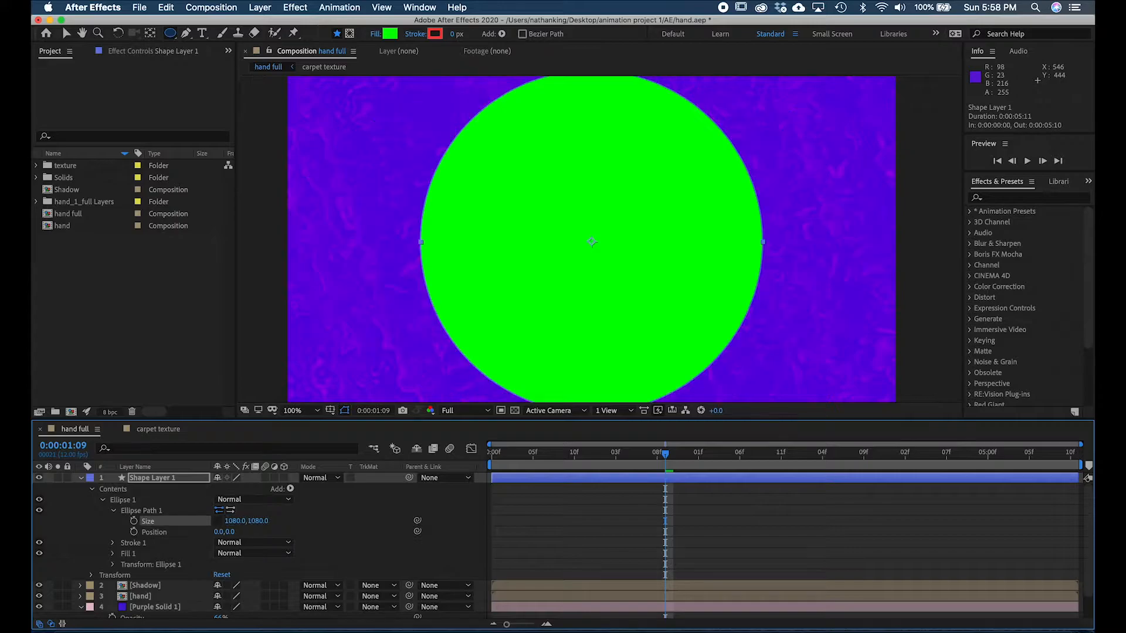
- Link the ellipse path's size dimensions and scale the circle down to 121 by 121
{"action": "left_click", "coordinate": [217, 521]}
{"action": "left_click_drag", "start_coordinate": [258, 521], "coordinate": [33, 516]}
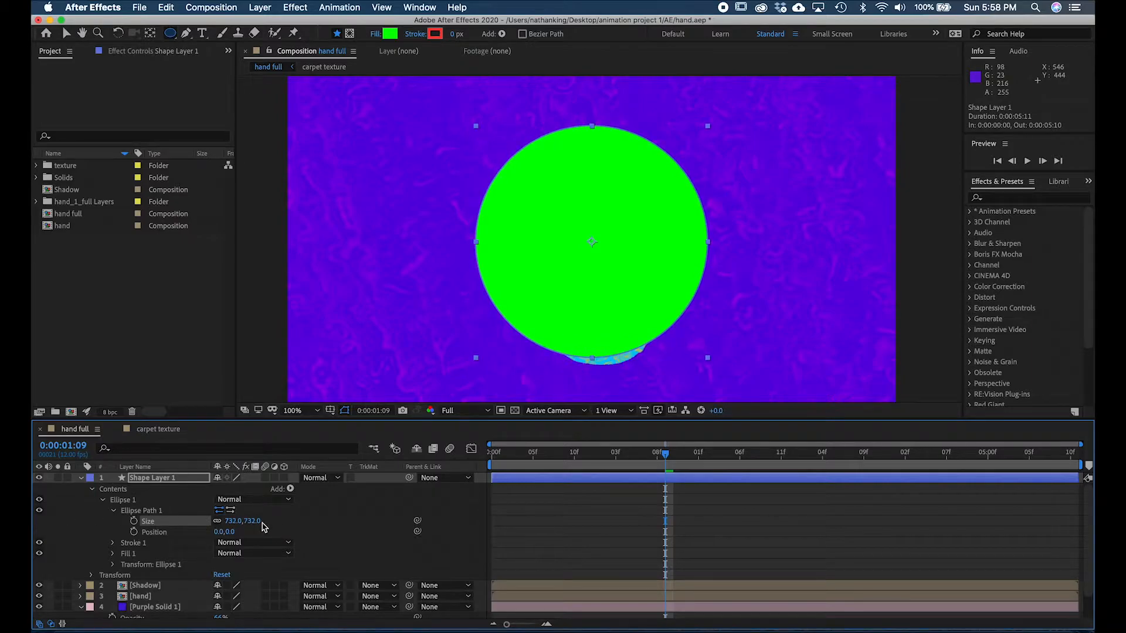
{"action": "left_click_drag", "start_coordinate": [254, 521], "coordinate": [34, 518]}
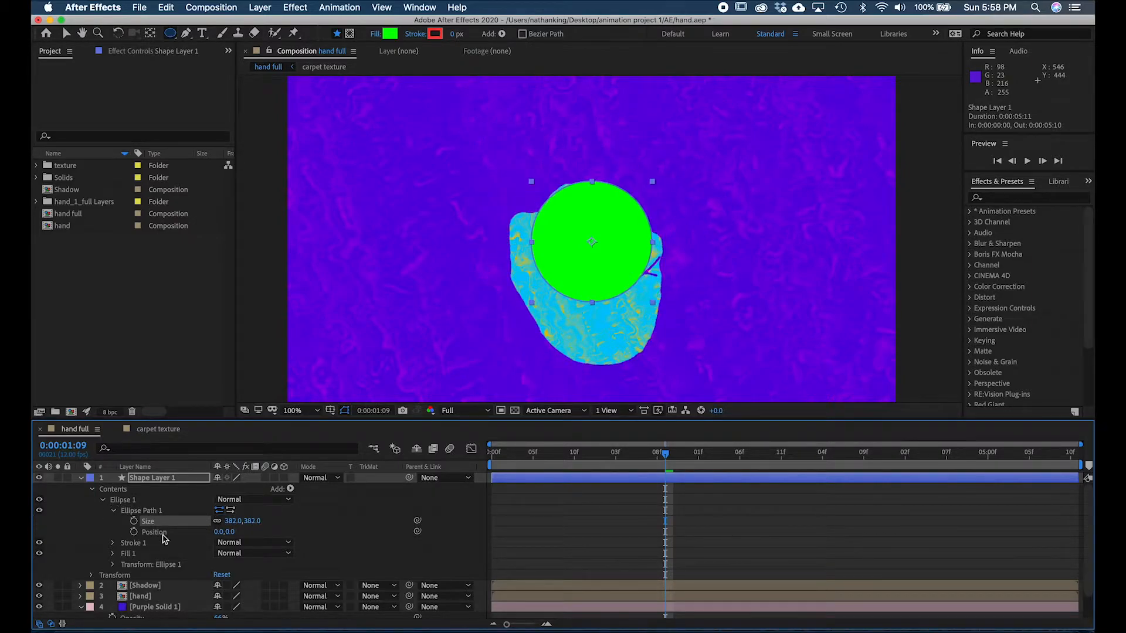
{"action": "left_click_drag", "start_coordinate": [252, 521], "coordinate": [91, 524]}
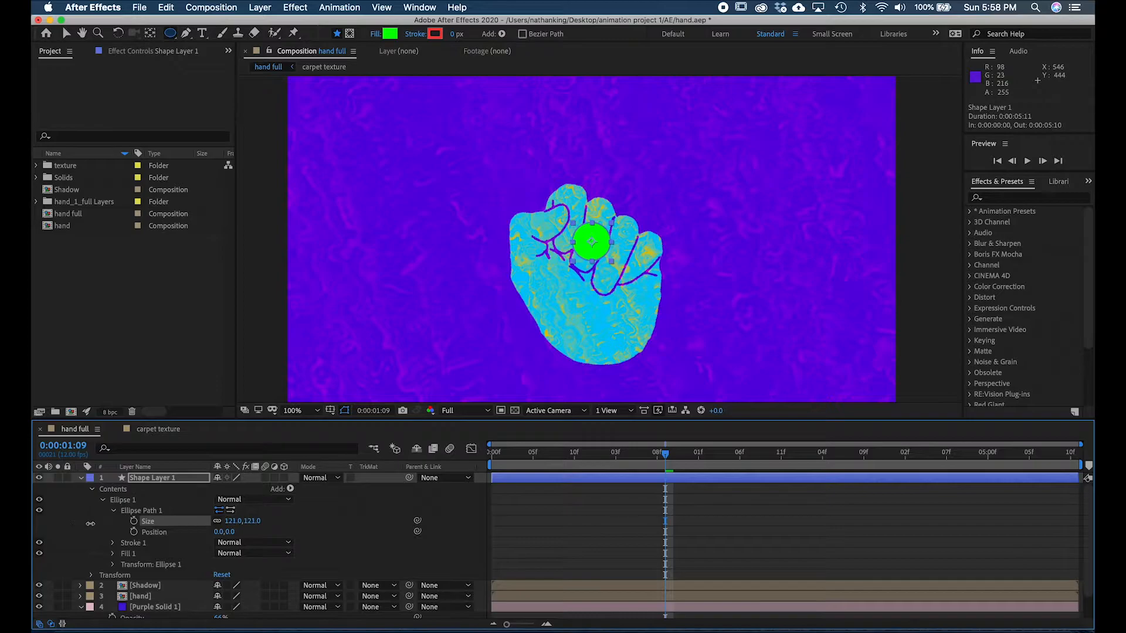
{"action": "left_click", "coordinate": [534, 534]}
- Collapse the circle's shape layer and rename it ball
{"action": "left_click", "coordinate": [80, 479]}
{"action": "left_click", "coordinate": [140, 478]}
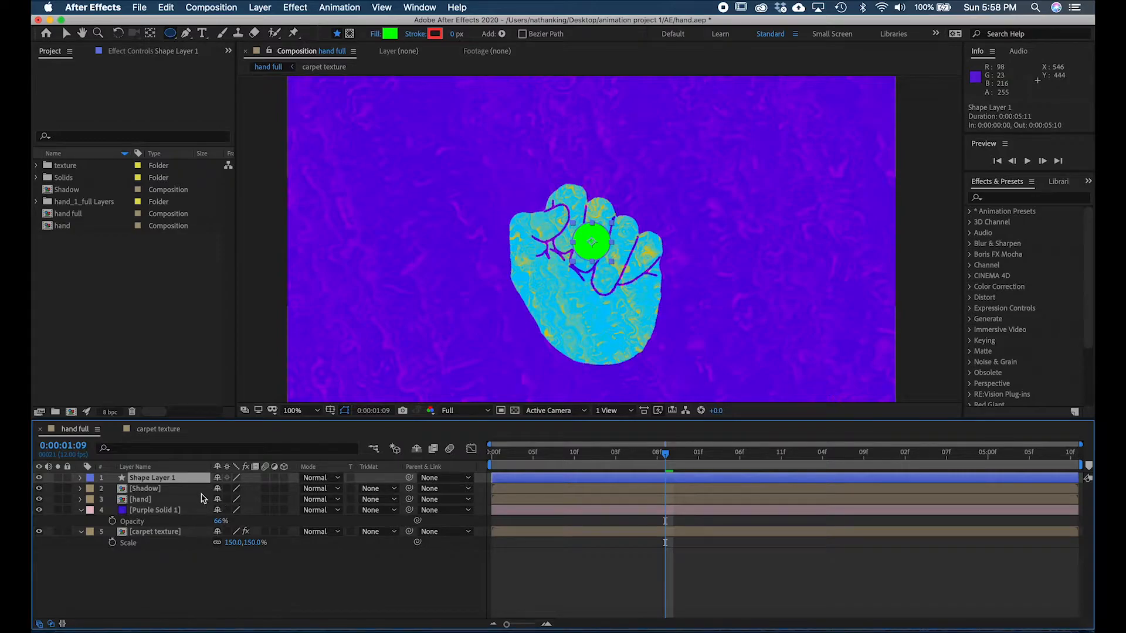
{"action": "key", "text": "Return"}
{"action": "type", "text": "ball"}
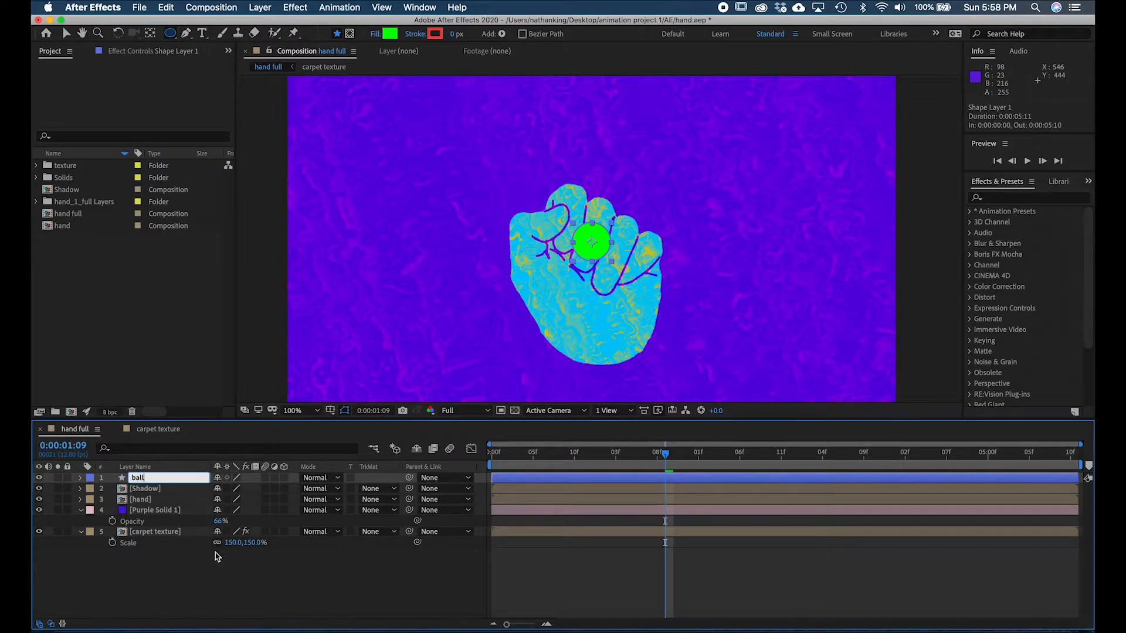
{"action": "left_click", "coordinate": [172, 512]}
{"action": "left_click", "coordinate": [173, 480]}
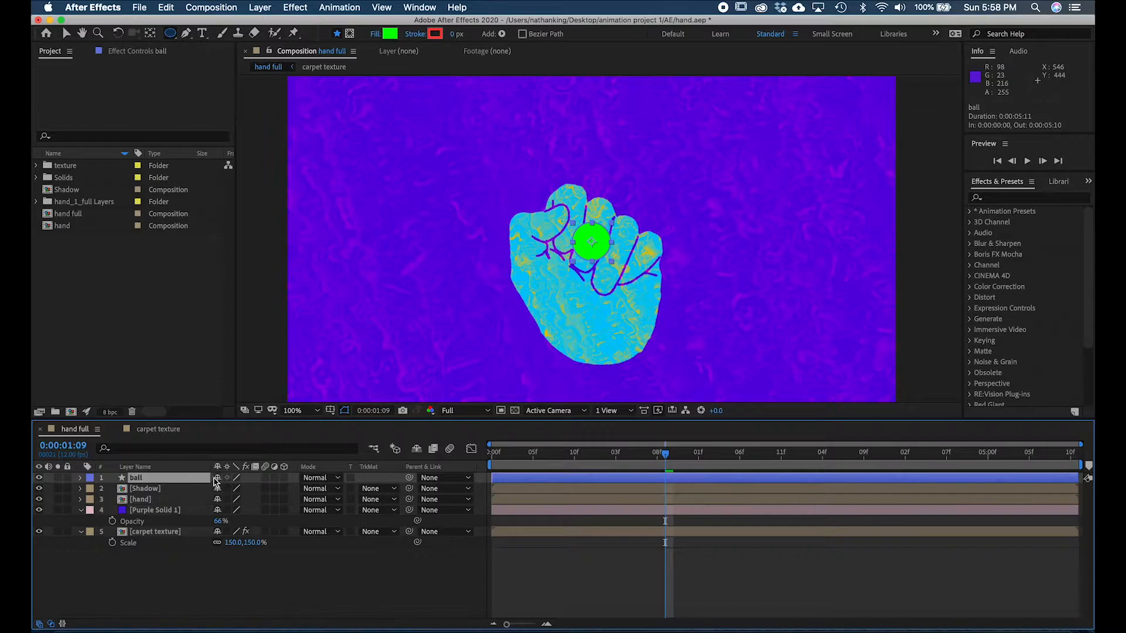
{"action": "key", "text": "Return"}
{"action": "left_click", "coordinate": [176, 595]}
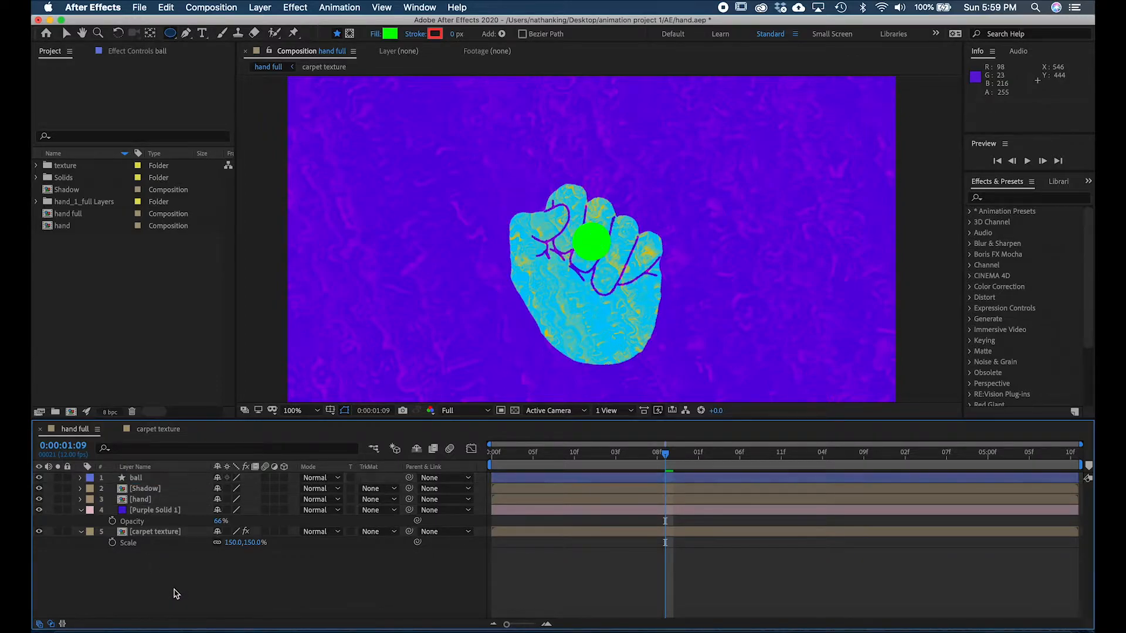
- Move the ball layer between the Shadow and hand layers in the layer stack
{"action": "left_click", "coordinate": [154, 479]}
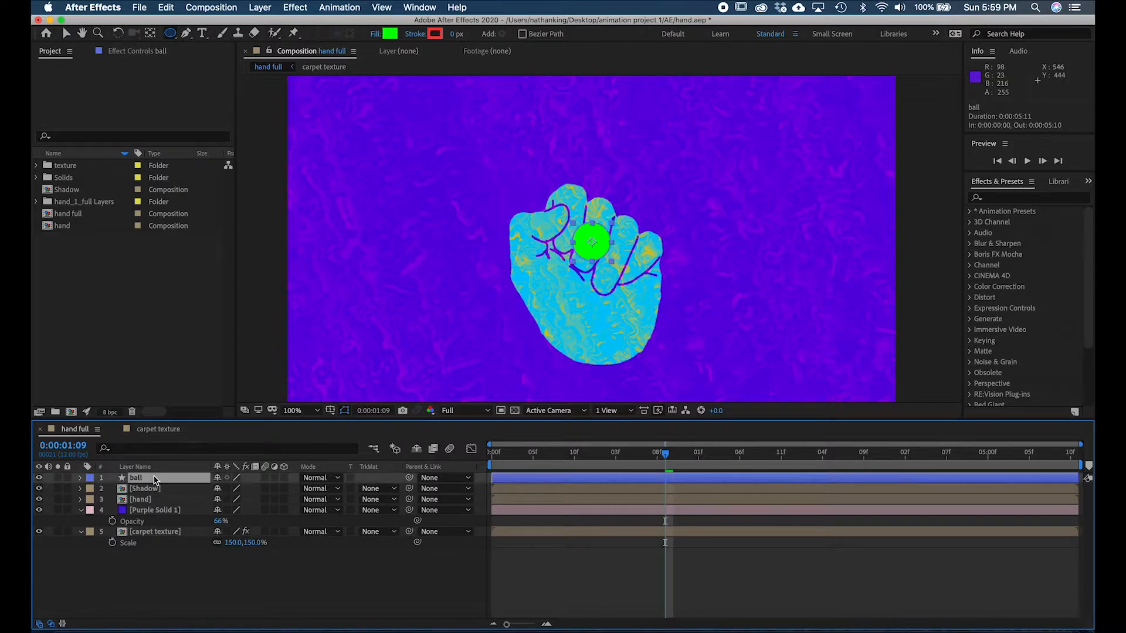
{"action": "left_click_drag", "start_coordinate": [154, 479], "coordinate": [157, 486]}
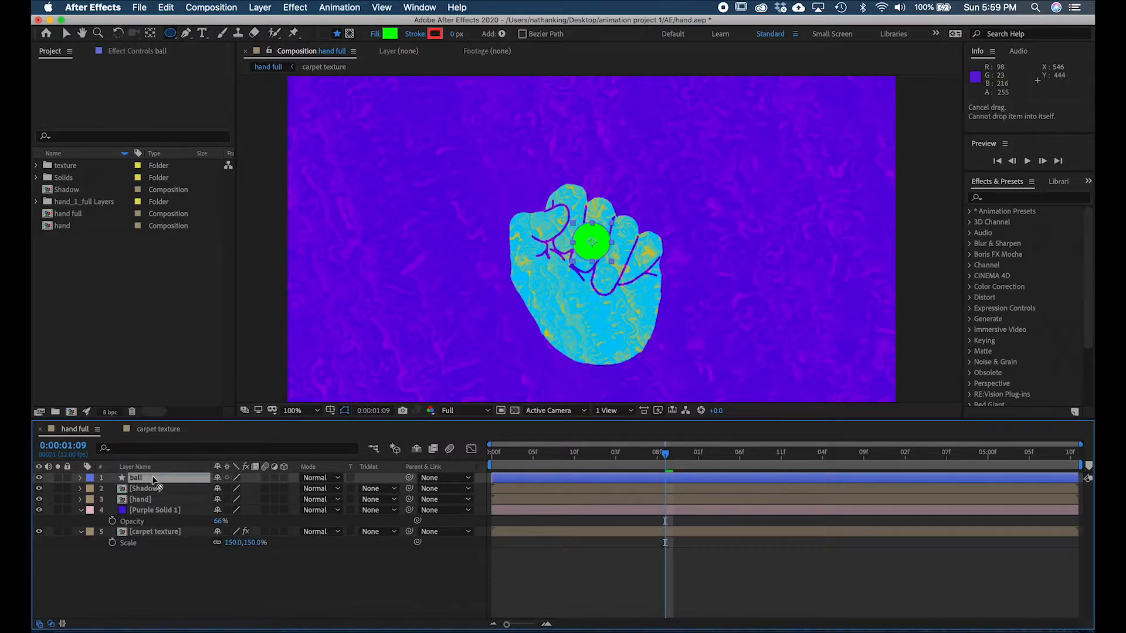
{"action": "left_click_drag", "start_coordinate": [154, 476], "coordinate": [160, 497]}
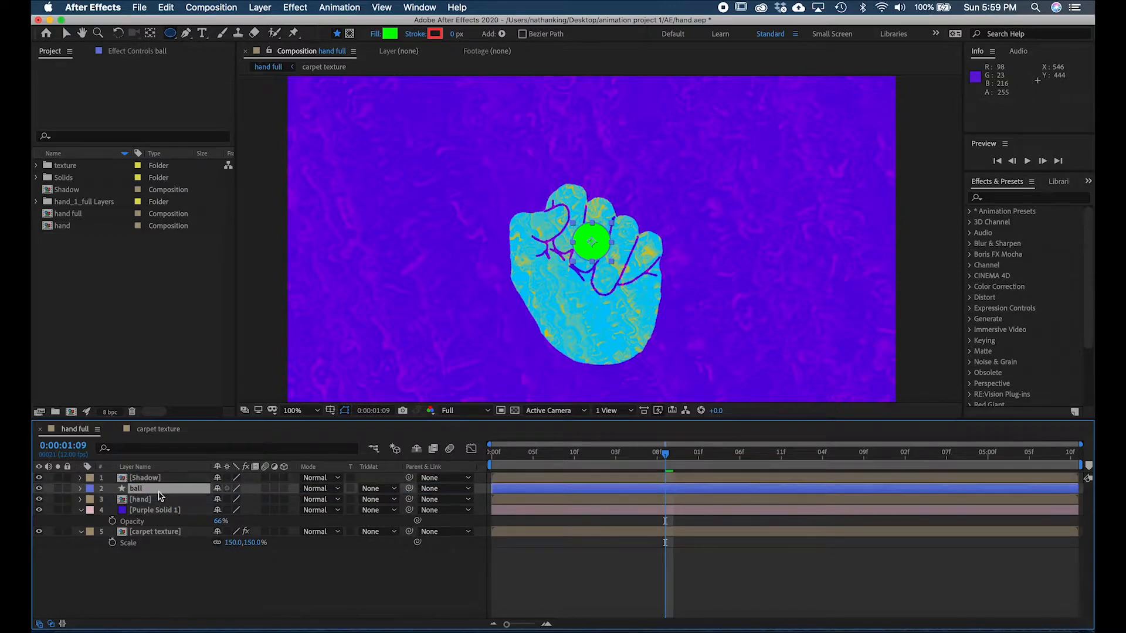
{"action": "left_click", "coordinate": [537, 549]}
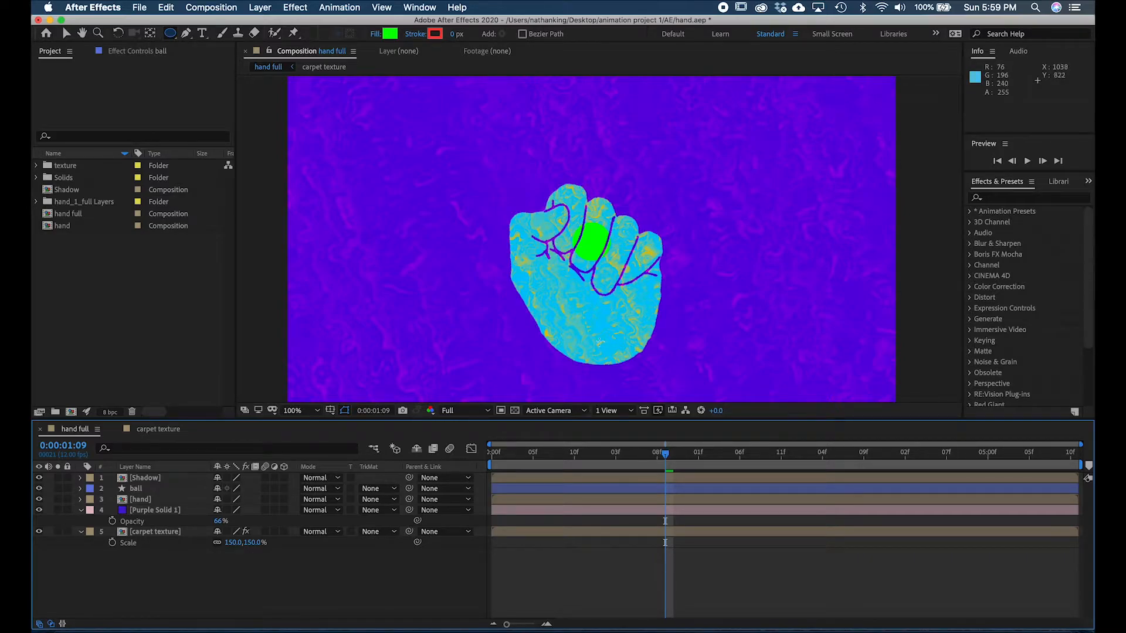
- Duplicate the hand layer and place the copy directly above the ball layer, beneath the Shadow layer
{"action": "left_click", "coordinate": [154, 505]}
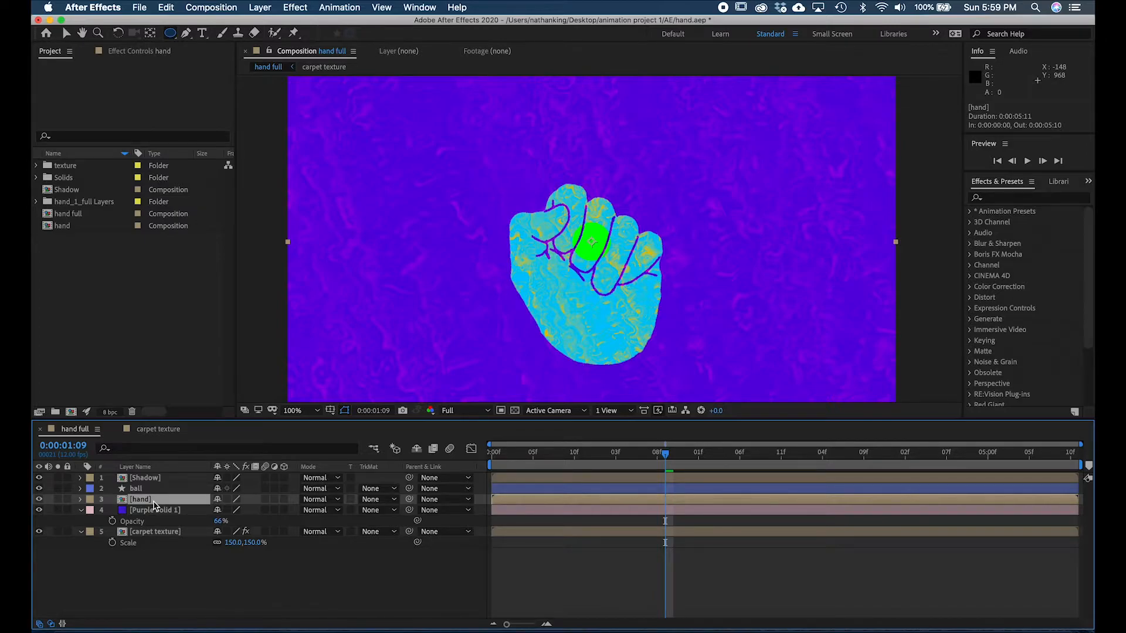
{"action": "key", "text": "super+d"}
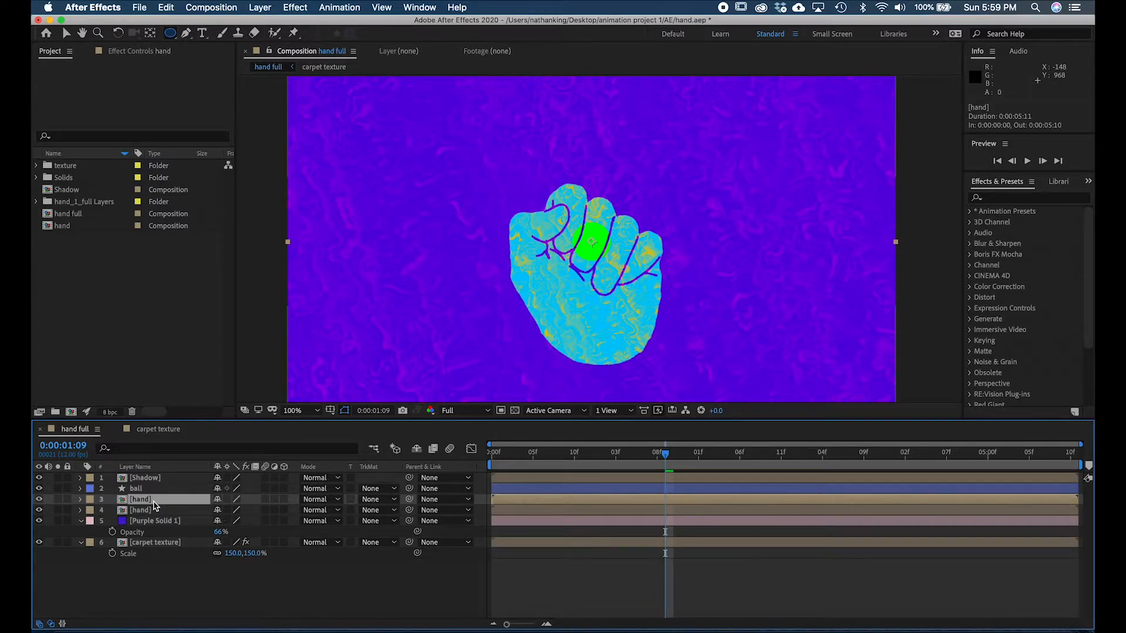
{"action": "left_click_drag", "start_coordinate": [148, 504], "coordinate": [152, 480]}
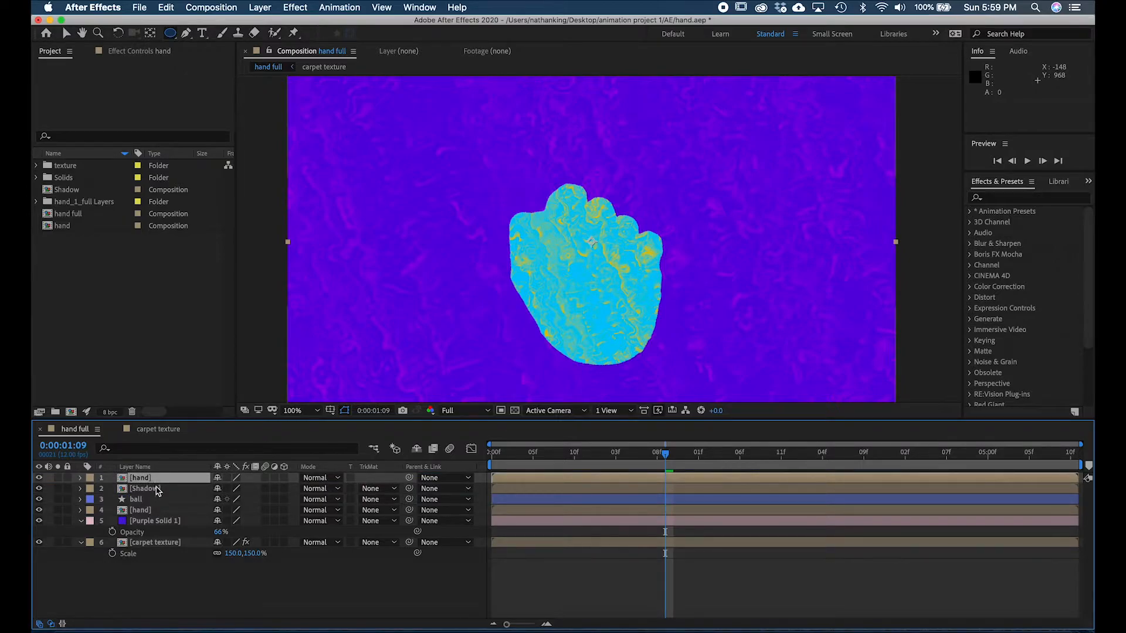
{"action": "left_click_drag", "start_coordinate": [144, 478], "coordinate": [164, 495]}
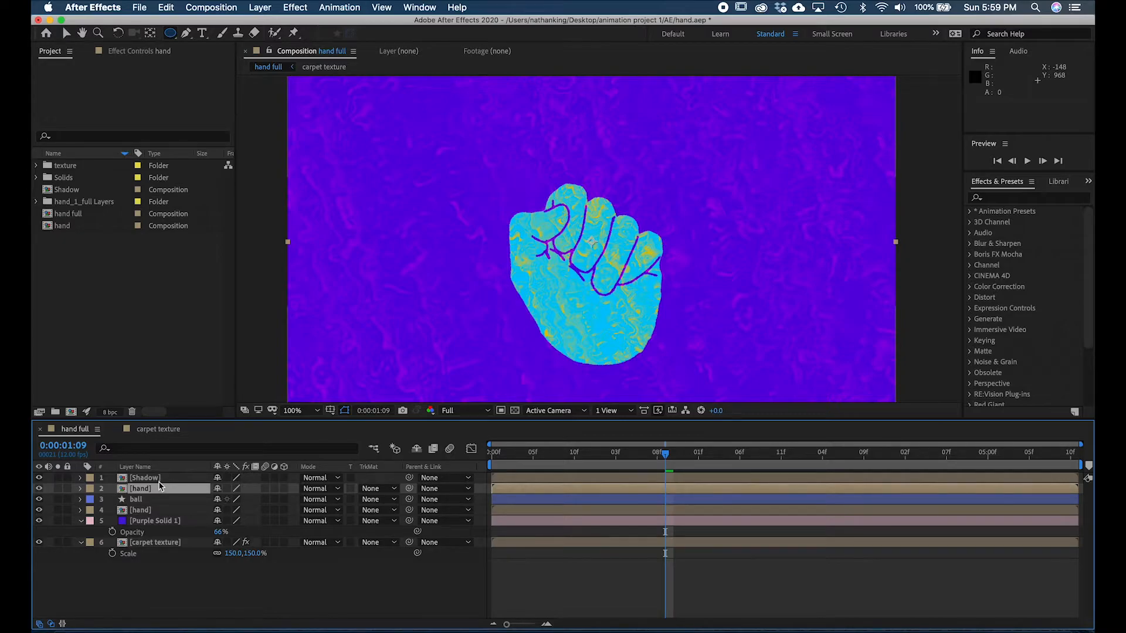
- Add a new mask to the hand layer above the ball and reveal its mask path property
{"action": "key", "text": "period"}
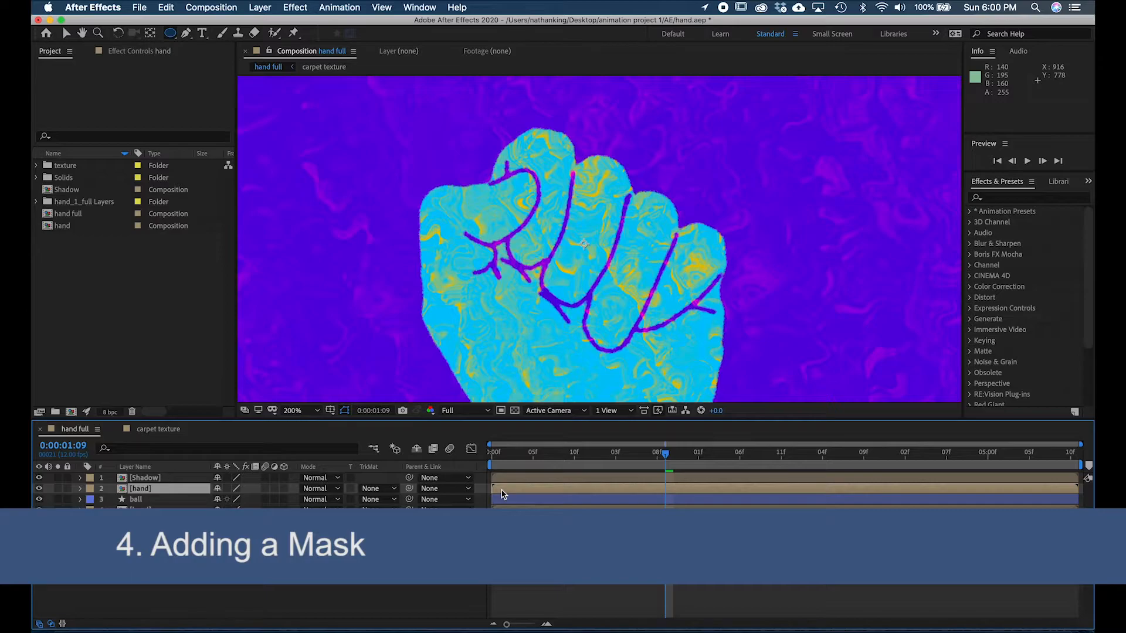
{"action": "right_click", "coordinate": [502, 494]}
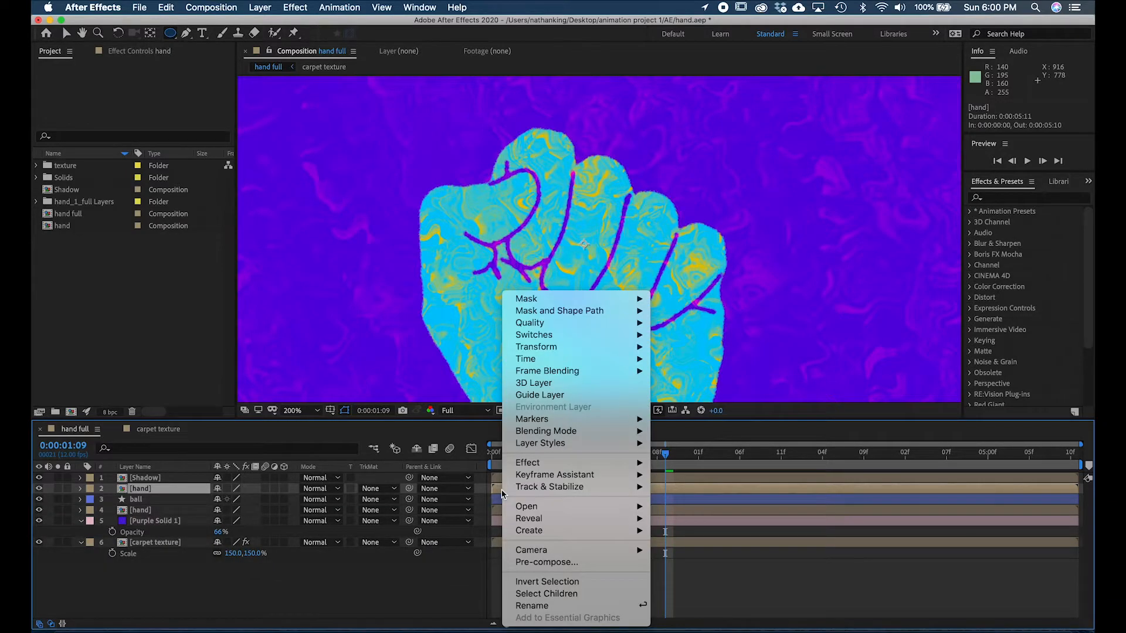
{"action": "mouse_move", "coordinate": [587, 304]}
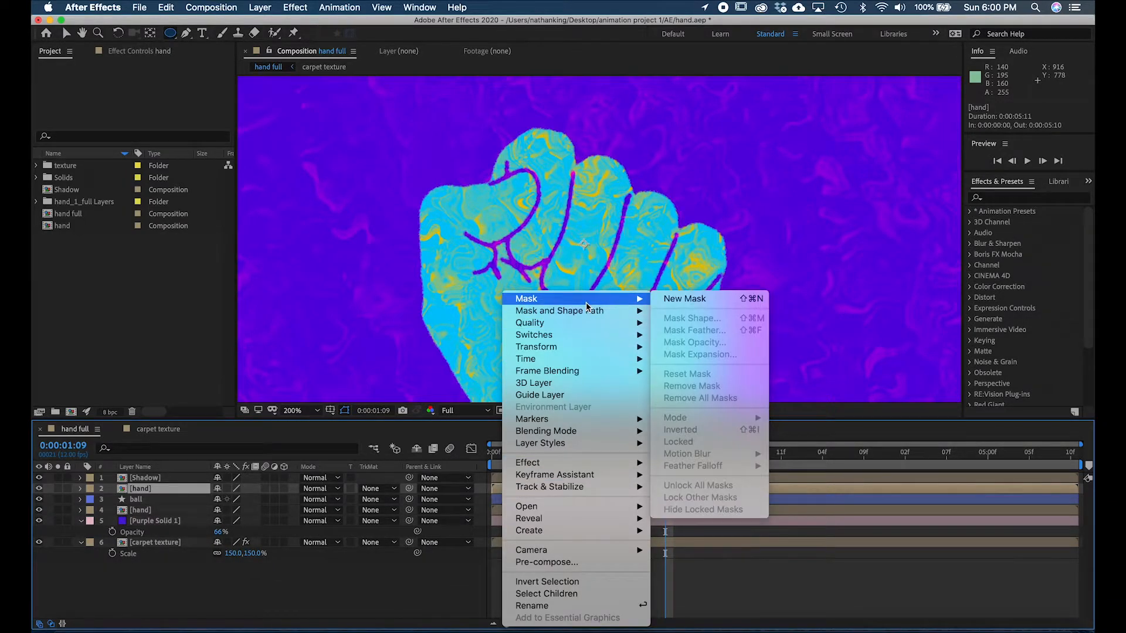
{"action": "left_click", "coordinate": [717, 300]}
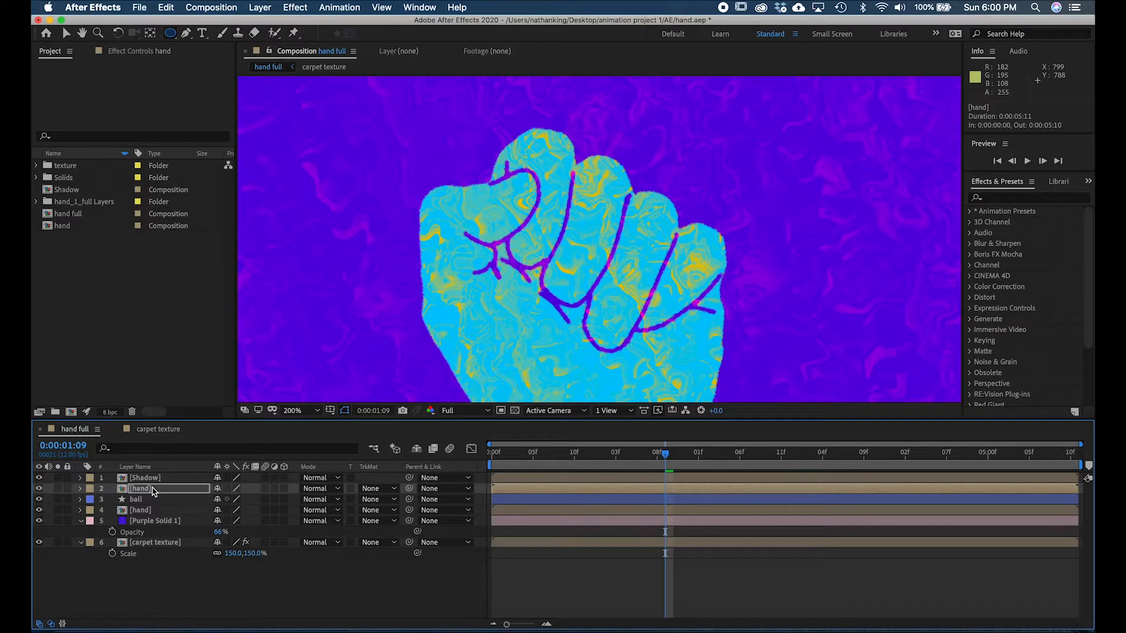
{"action": "key", "text": "m"}
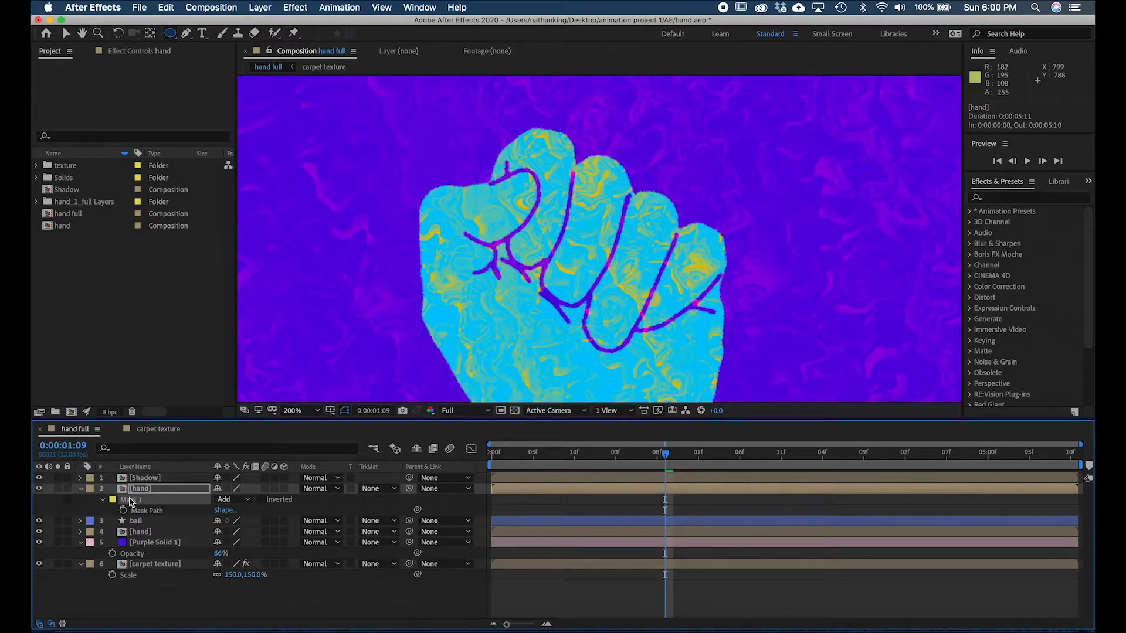
{"action": "key", "text": "comma"}
{"action": "key", "text": "comma"}
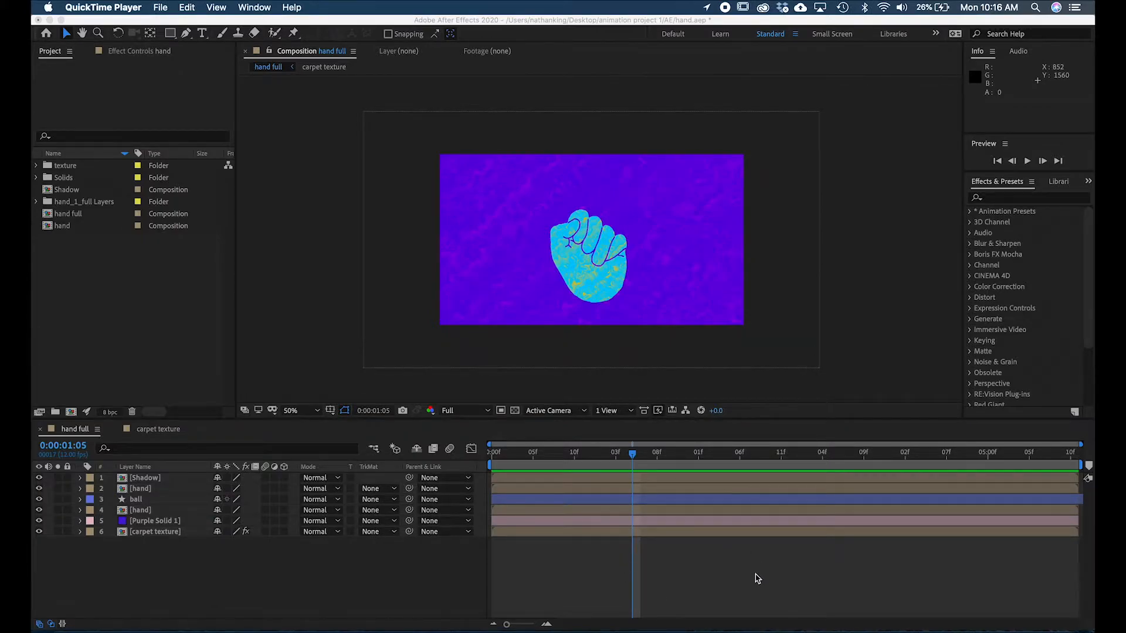
- Set the label colour of the hand layer beneath the ball to Yellow
{"action": "left_click", "coordinate": [690, 554]}
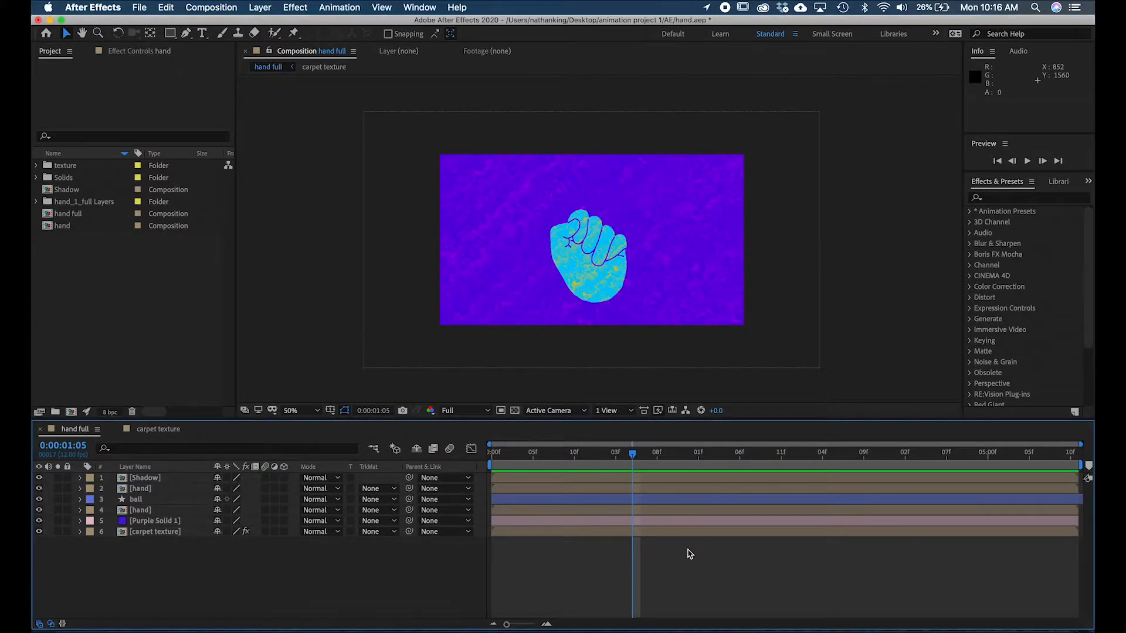
{"action": "left_click", "coordinate": [607, 488]}
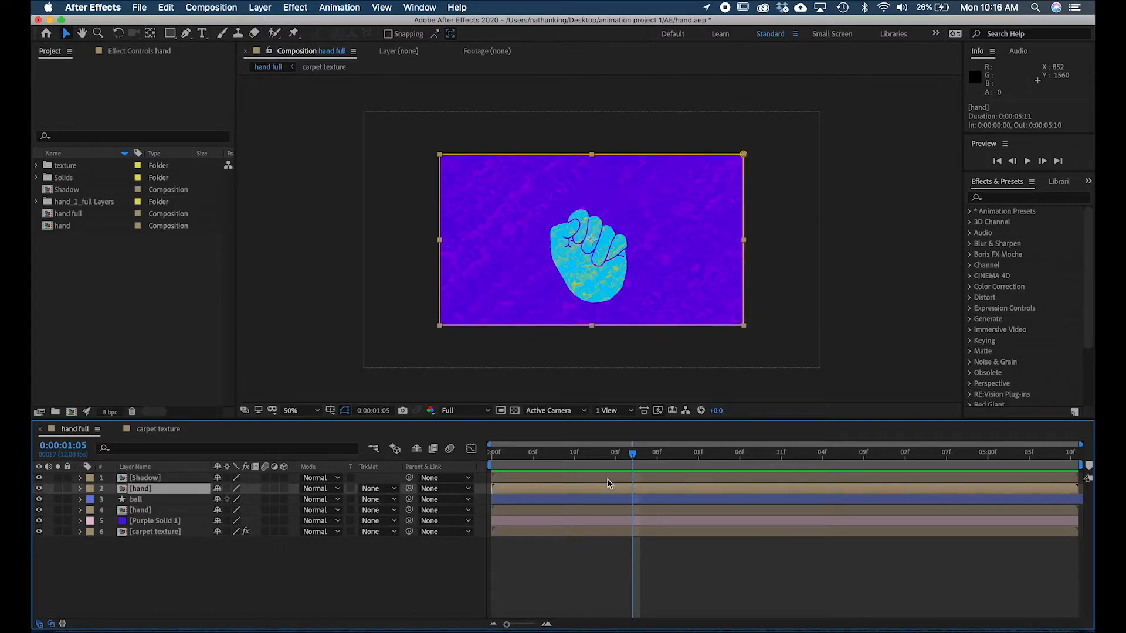
{"action": "left_click", "coordinate": [609, 482]}
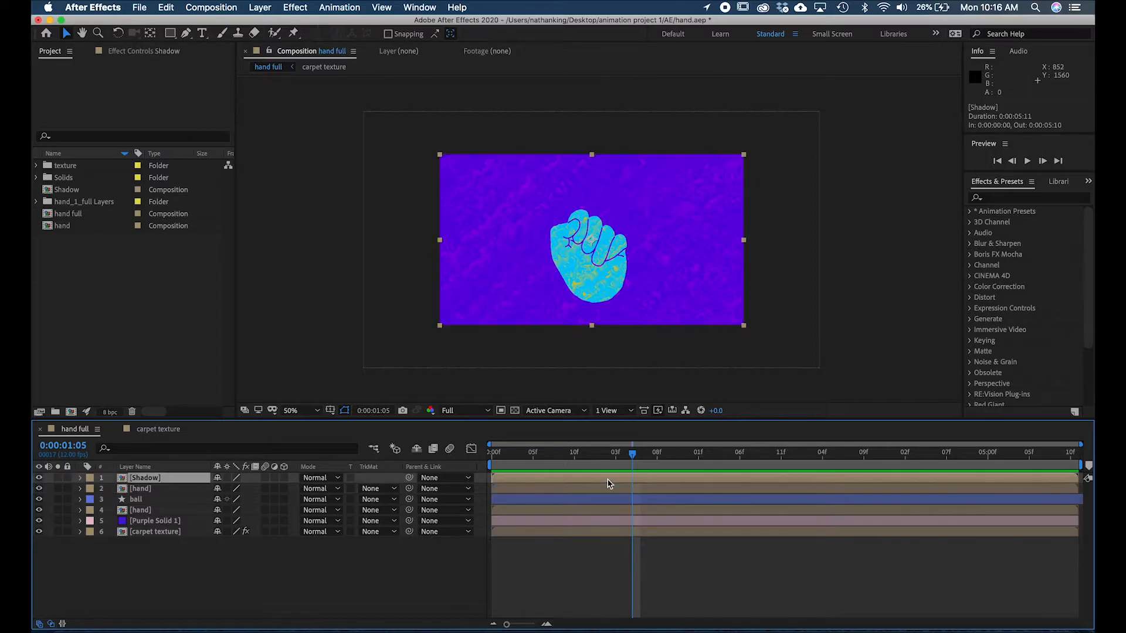
{"action": "left_click", "coordinate": [147, 512]}
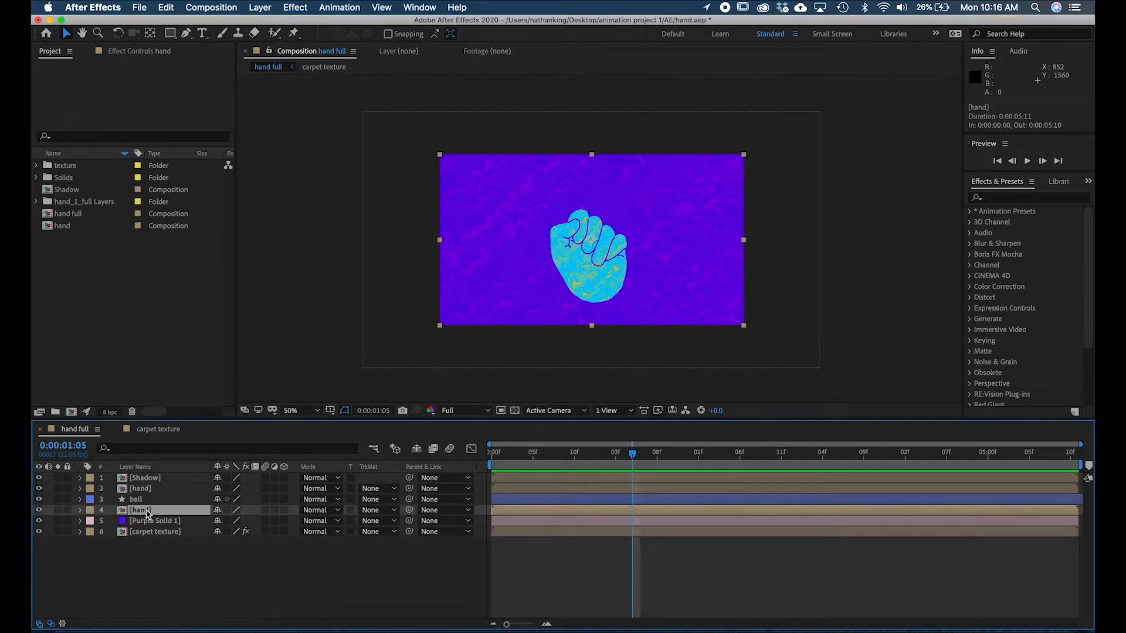
{"action": "left_click", "coordinate": [92, 511]}
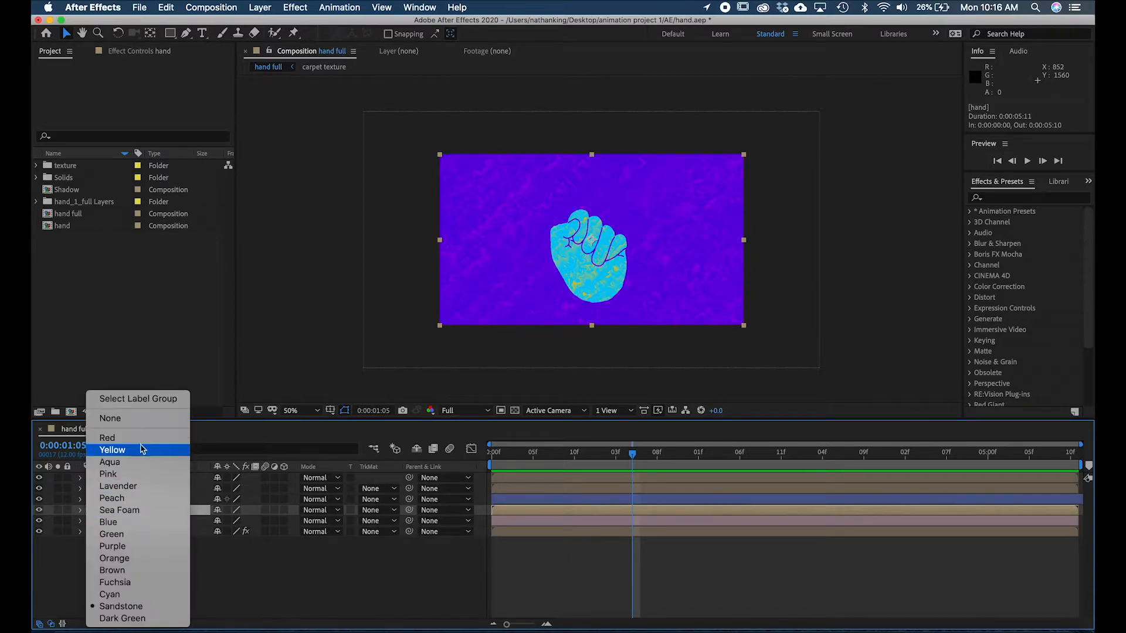
{"action": "left_click", "coordinate": [112, 450]}
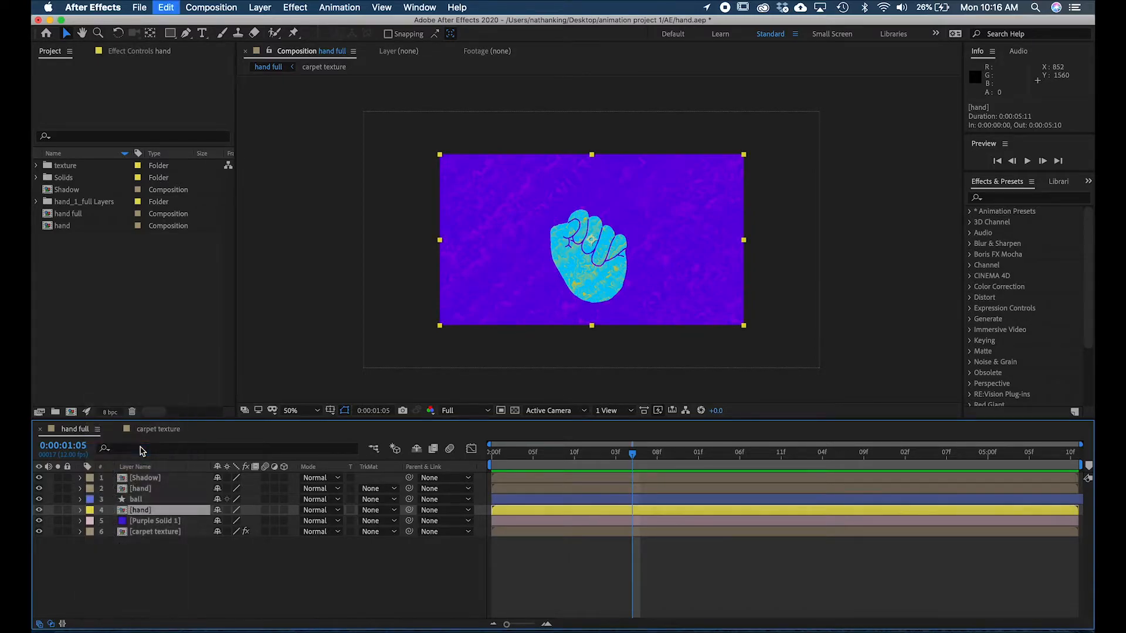
- Set the label colour of the masked hand layer above the ball to Green
{"action": "left_click", "coordinate": [160, 502]}
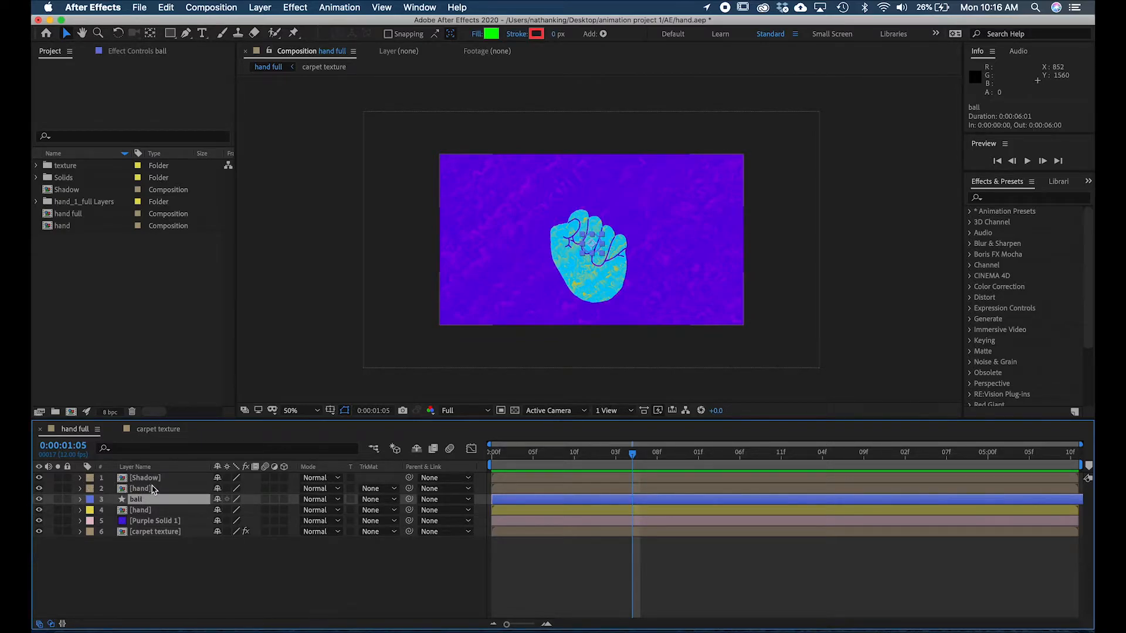
{"action": "left_click", "coordinate": [91, 488]}
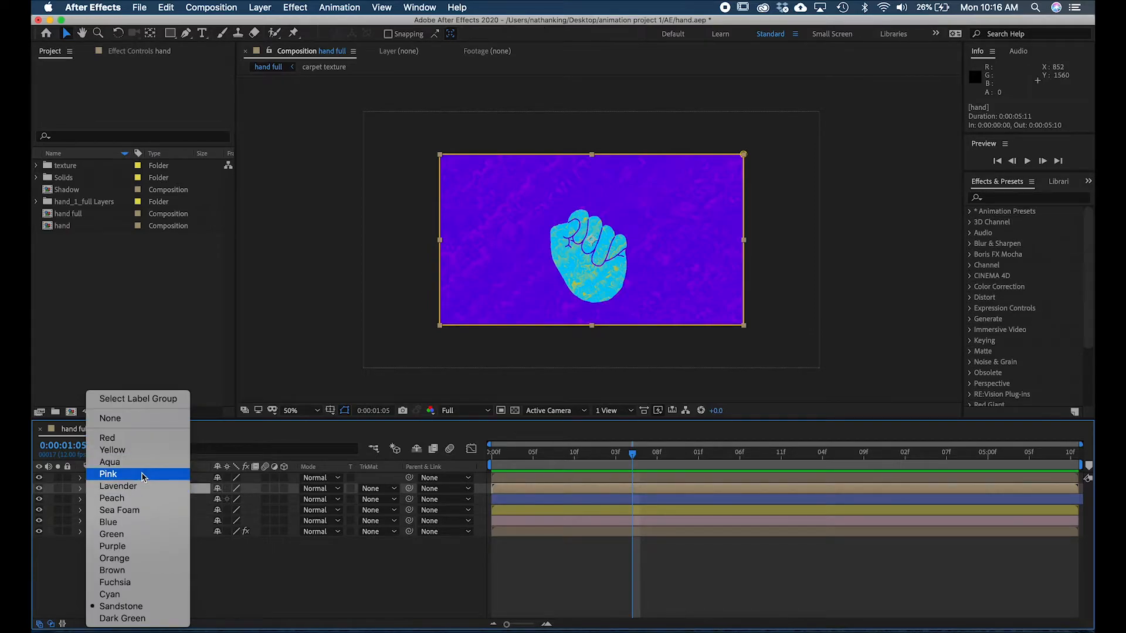
{"action": "left_click", "coordinate": [150, 534]}
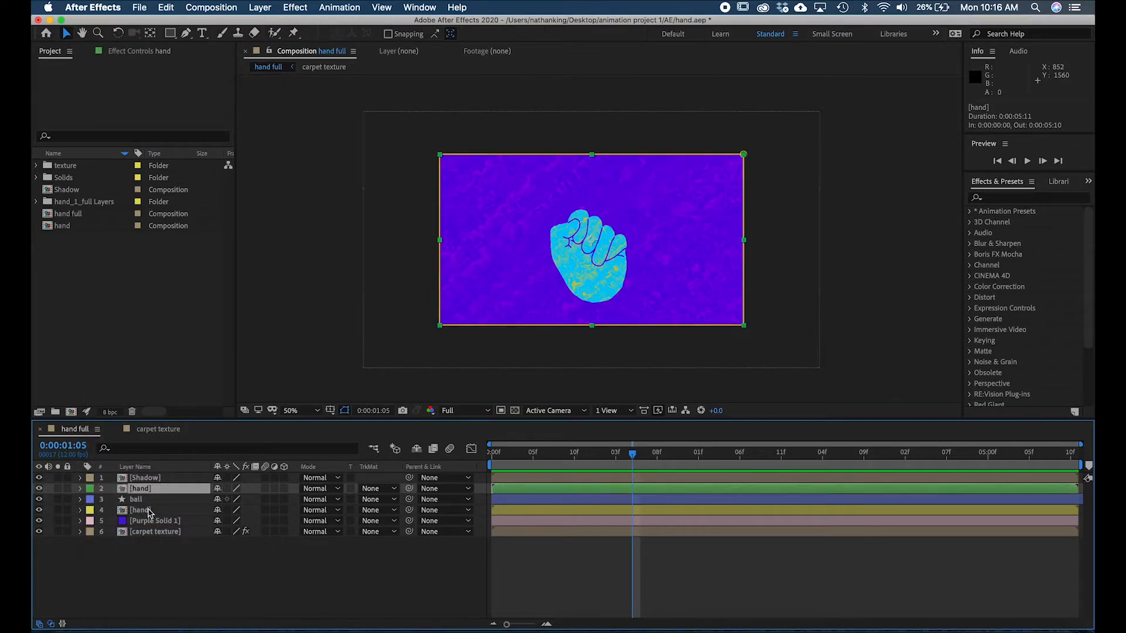
- Set the label colour of the Shadow layer to Purple
{"action": "left_click", "coordinate": [164, 480]}
{"action": "left_click", "coordinate": [91, 478]}
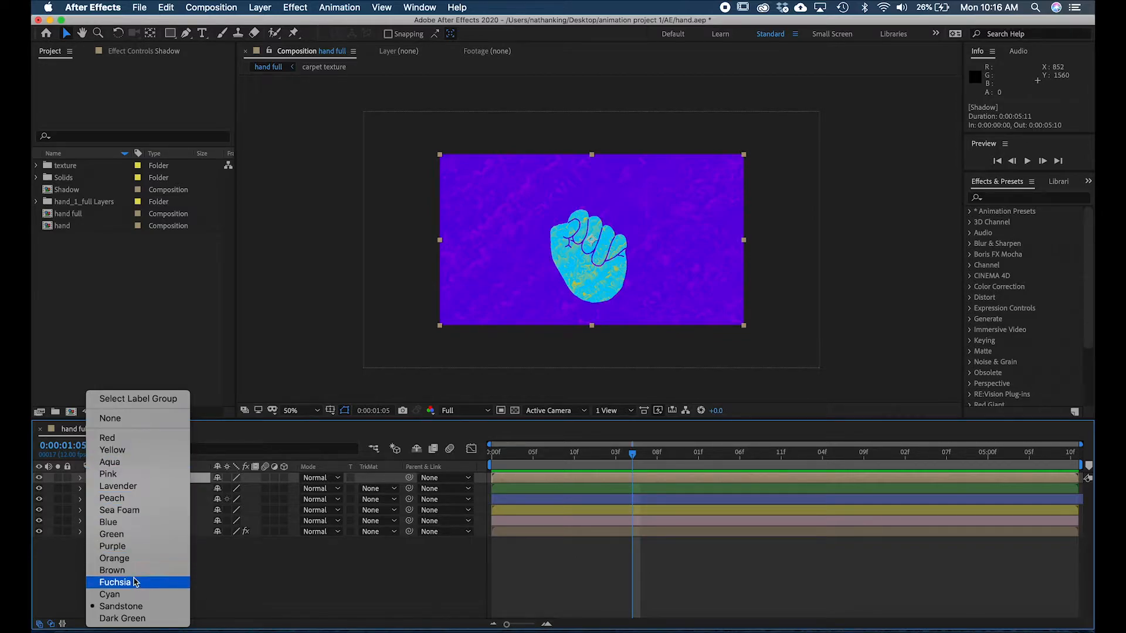
{"action": "left_click", "coordinate": [134, 546]}
{"action": "left_click", "coordinate": [559, 580]}
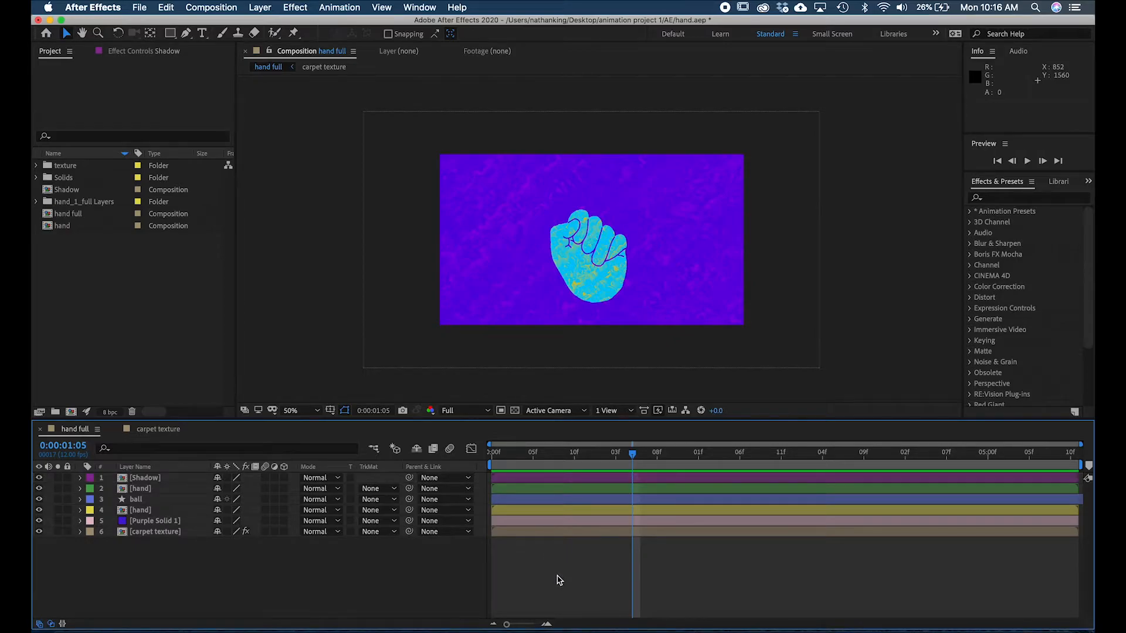
- Hide the hand layer above the ball and scrub through the animation to examine the ball against the closing and opening hand
{"action": "mouse_move", "coordinate": [635, 456]}
{"action": "left_mouse_down"}
{"action": "mouse_move", "coordinate": [567, 455]}
{"action": "mouse_move", "coordinate": [624, 455]}
{"action": "mouse_move", "coordinate": [649, 469]}
{"action": "left_mouse_up"}
{"action": "left_click", "coordinate": [679, 492]}
{"action": "left_click", "coordinate": [39, 489]}
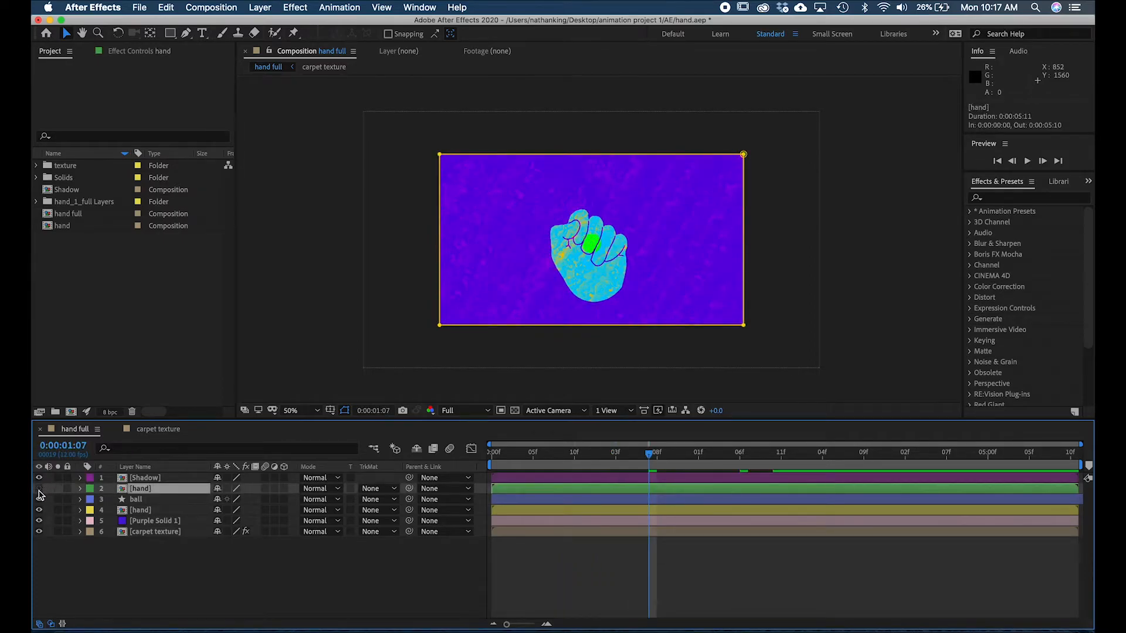
{"action": "left_click_drag", "start_coordinate": [651, 455], "coordinate": [972, 455]}
{"action": "left_click_drag", "start_coordinate": [983, 455], "coordinate": [464, 459]}
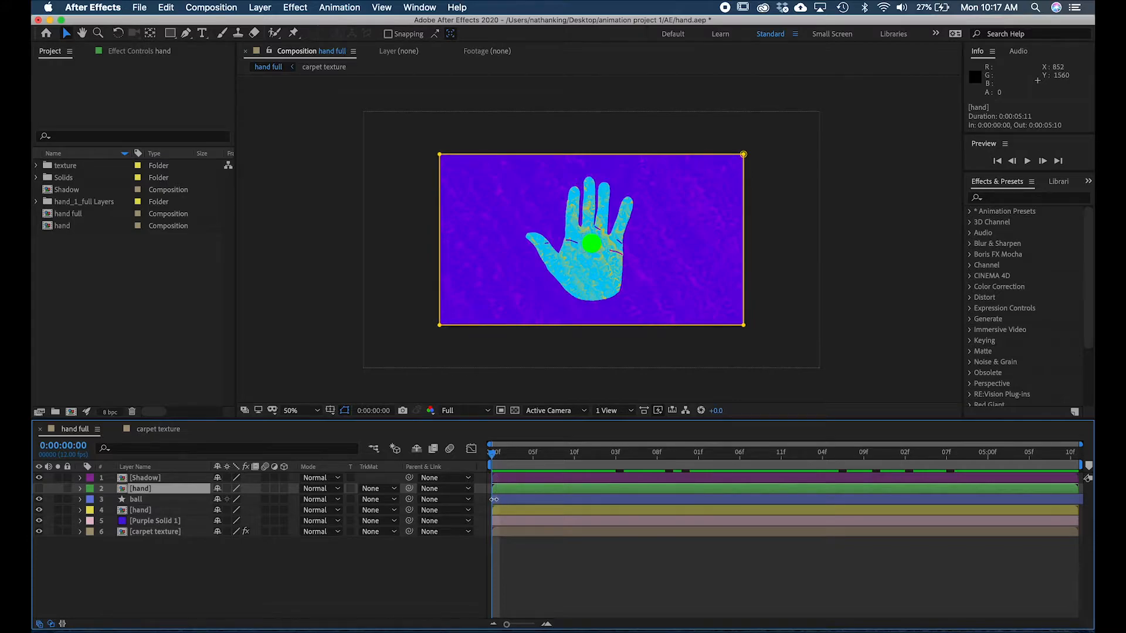
- Trim the start of the ball layer to 0:00:04:08
{"action": "left_click_drag", "start_coordinate": [494, 500], "coordinate": [955, 438]}
{"action": "left_click", "coordinate": [783, 457]}
{"action": "key", "text": "alt+bracketleft"}
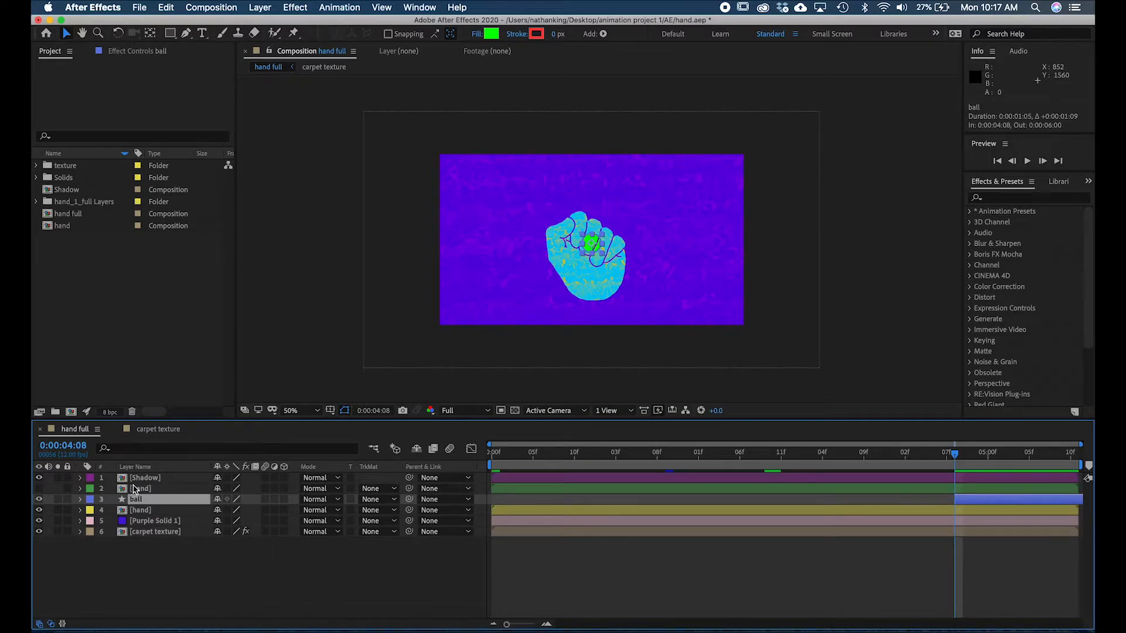
- Trim the start of the hand layer above the ball to 0:00:04:08 and make that layer visible
{"action": "left_click", "coordinate": [39, 489]}
{"action": "left_click_drag", "start_coordinate": [492, 486], "coordinate": [956, 478]}
{"action": "mouse_move", "coordinate": [956, 456]}
{"action": "left_mouse_down"}
{"action": "mouse_move", "coordinate": [982, 470]}
{"action": "mouse_move", "coordinate": [942, 458]}
{"action": "mouse_move", "coordinate": [964, 457]}
{"action": "left_mouse_up"}
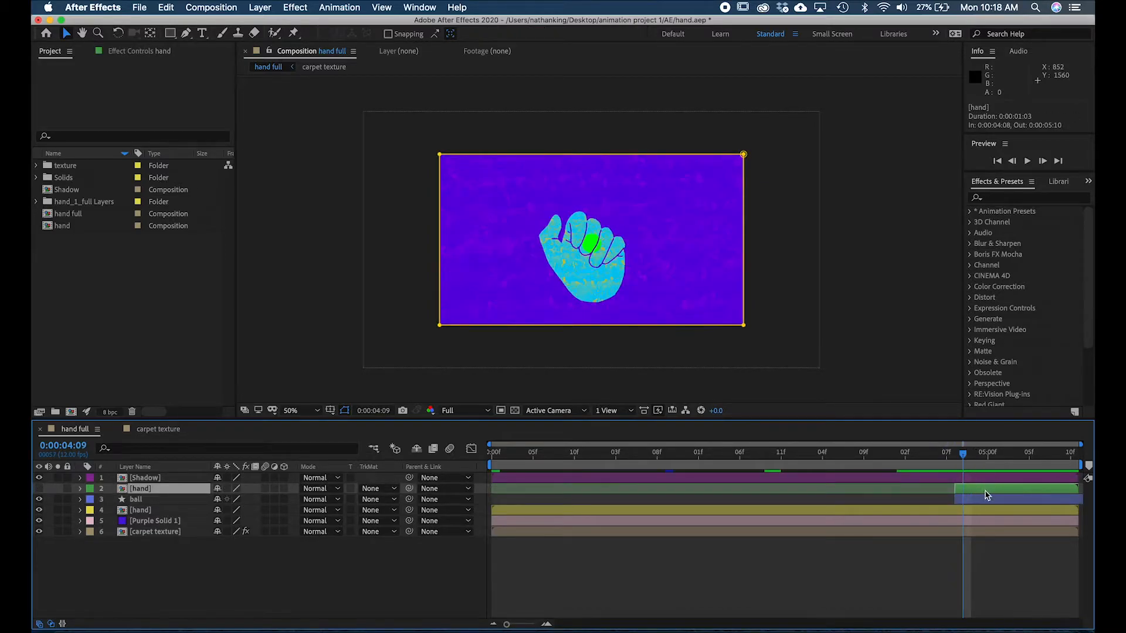
{"action": "left_click", "coordinate": [45, 493]}
{"action": "left_click", "coordinate": [37, 491]}
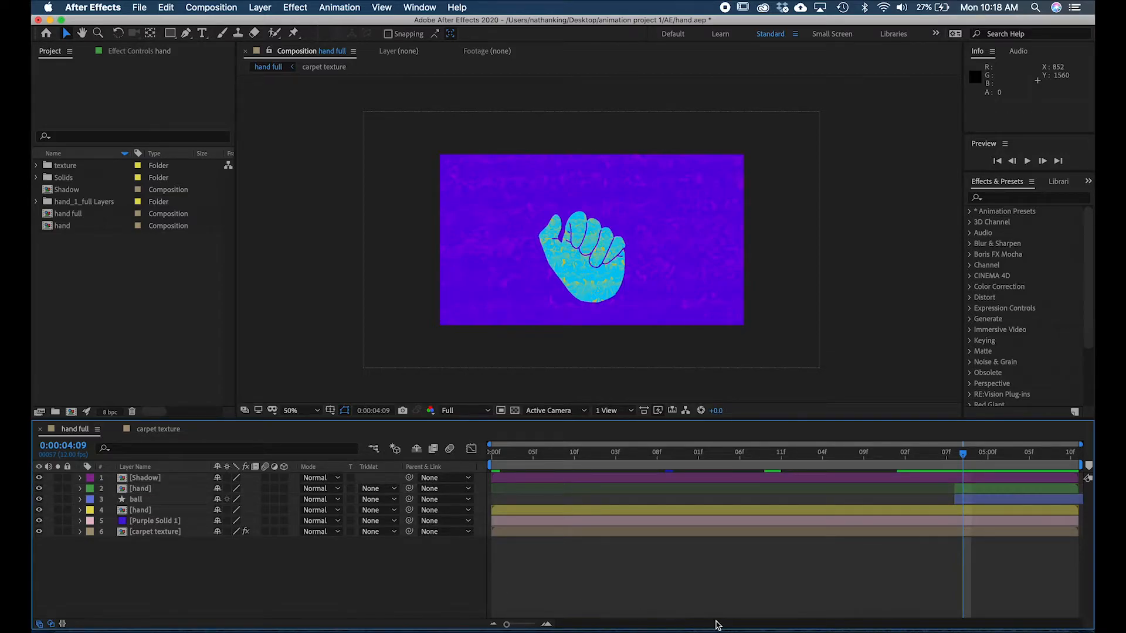
- At 0:00:04:10, reshape the upper hand layer's mask with the Pen tool into a rough outline enclosing only the curled fingers
{"action": "left_click", "coordinate": [977, 490]}
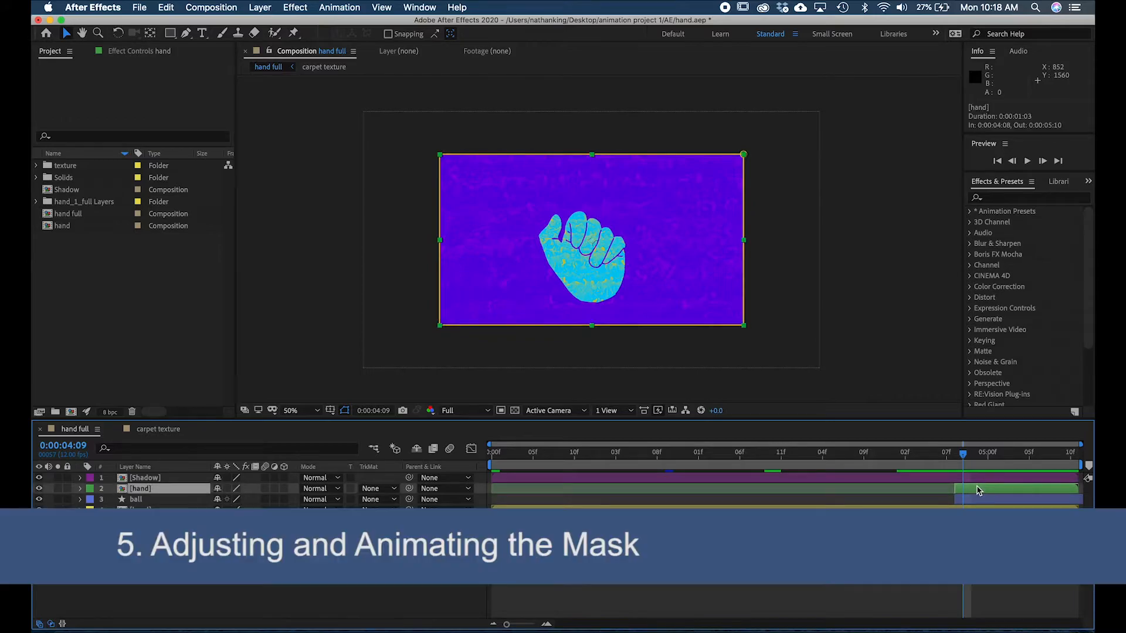
{"action": "mouse_move", "coordinate": [972, 455]}
{"action": "left_mouse_down"}
{"action": "mouse_move", "coordinate": [985, 455]}
{"action": "mouse_move", "coordinate": [972, 455]}
{"action": "left_mouse_up"}
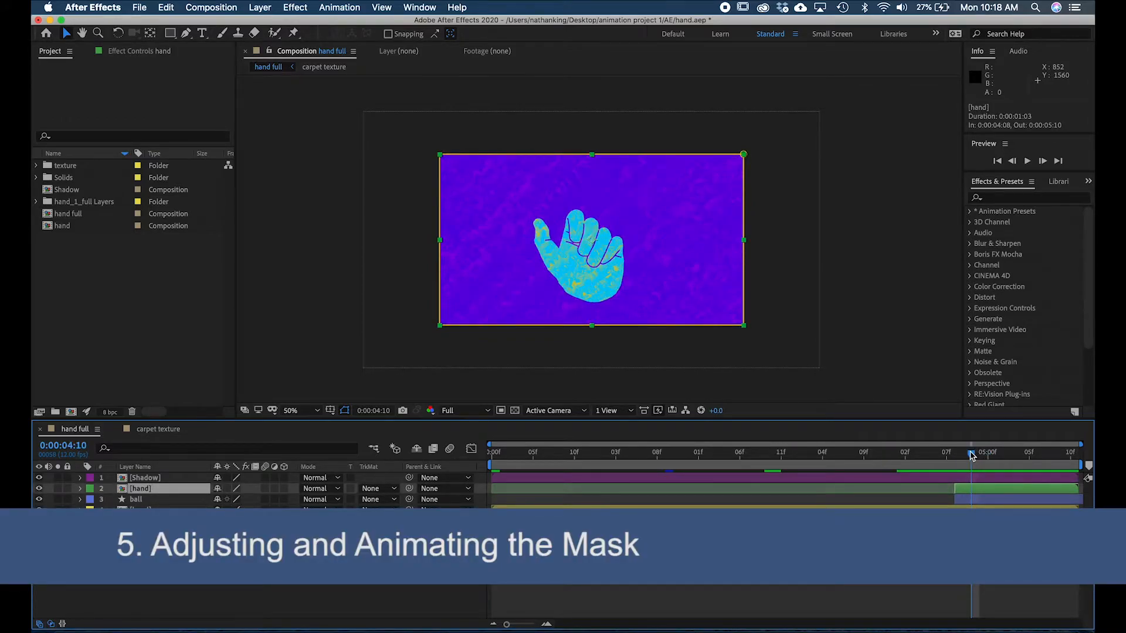
{"action": "key", "text": "g"}
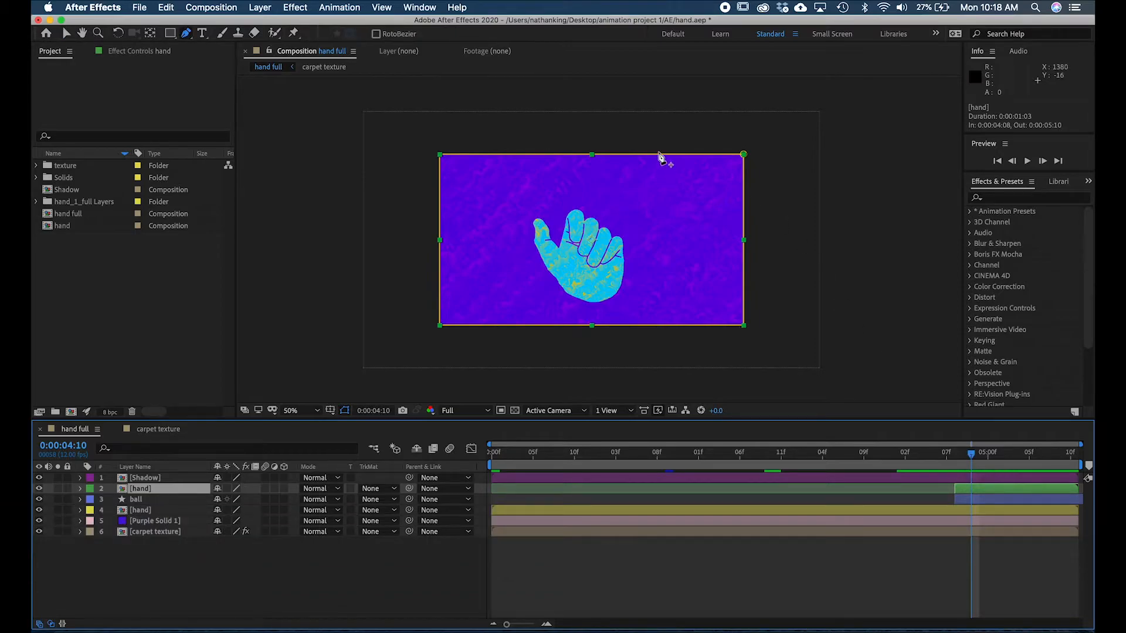
{"action": "left_click_drag", "start_coordinate": [658, 156], "coordinate": [579, 207]}
{"action": "left_click_drag", "start_coordinate": [441, 155], "coordinate": [569, 240]}
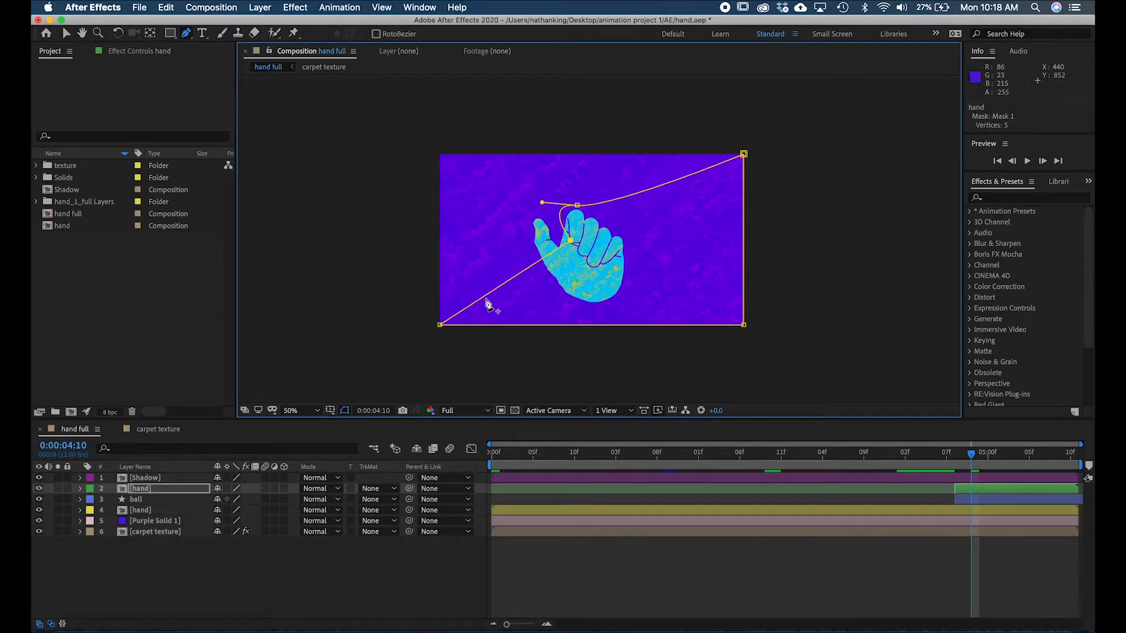
{"action": "left_click_drag", "start_coordinate": [441, 325], "coordinate": [583, 244]}
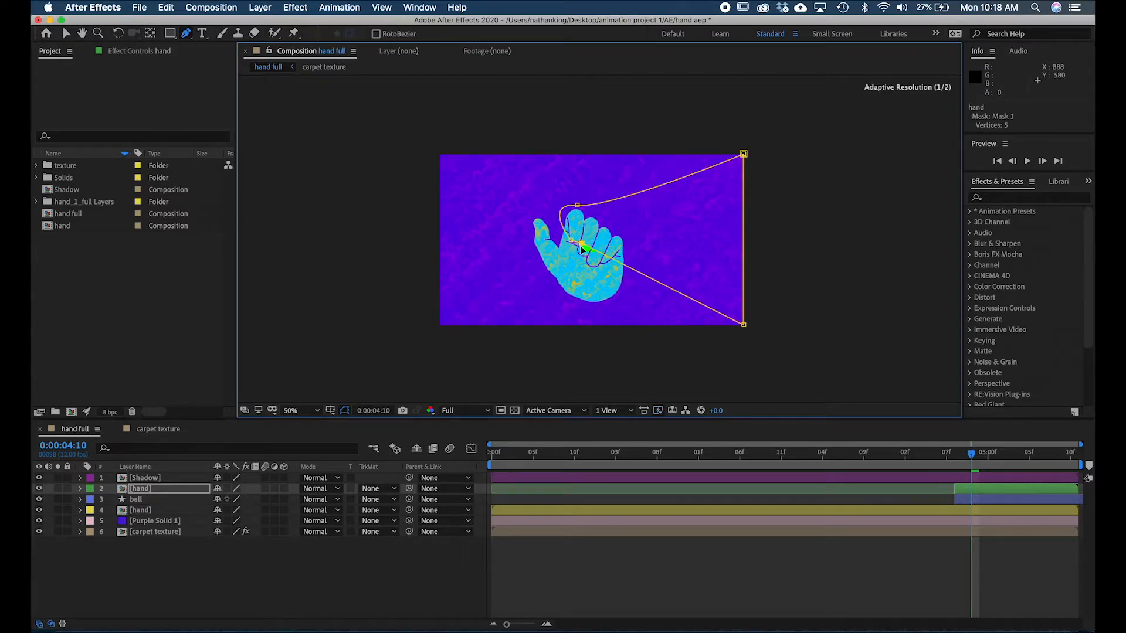
{"action": "left_click_drag", "start_coordinate": [744, 325], "coordinate": [579, 255]}
{"action": "left_click_drag", "start_coordinate": [744, 154], "coordinate": [600, 264]}
- Refine the mask path with added and adjusted points so it follows the lower edges of the index and middle fingers
{"action": "key", "text": "slash"}
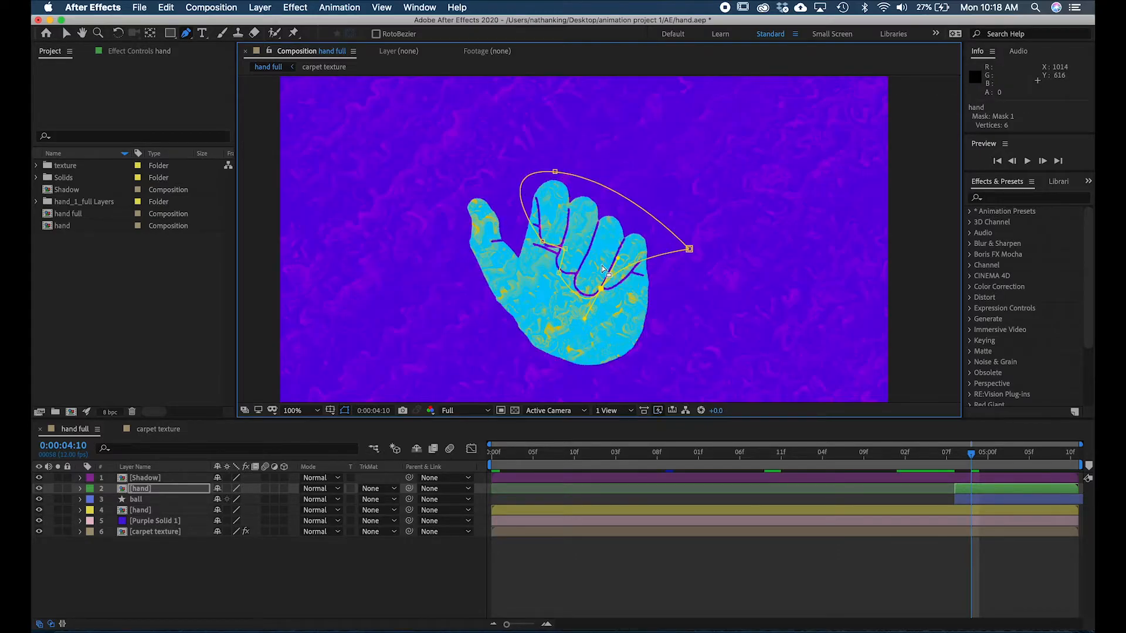
{"action": "key", "text": "period"}
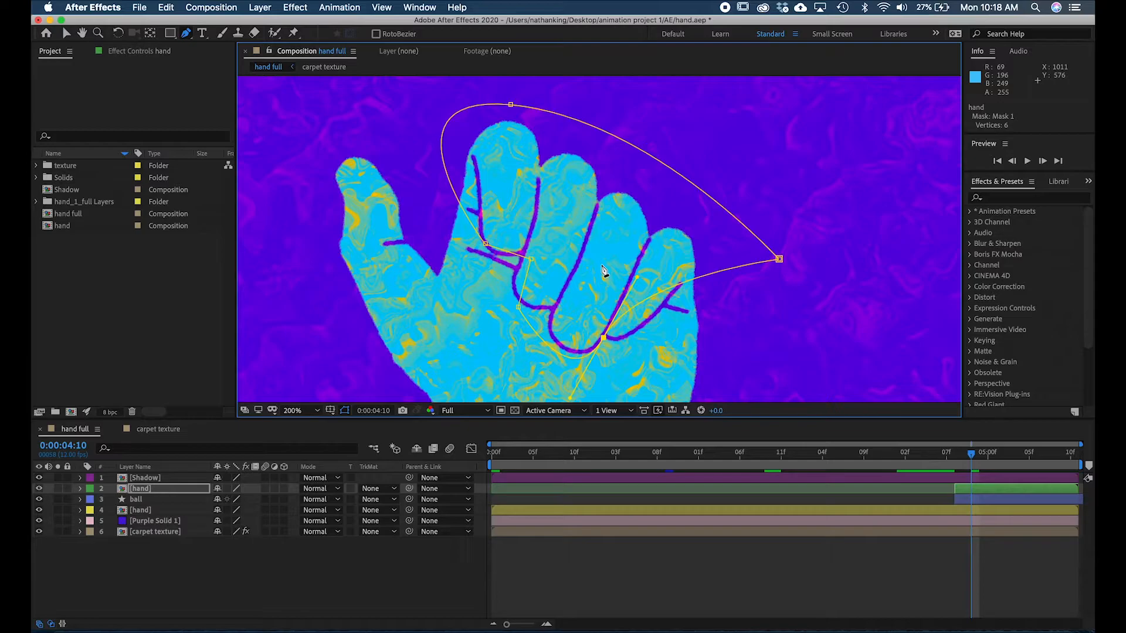
{"action": "mouse_move", "coordinate": [519, 255]}
{"action": "left_mouse_down"}
{"action": "mouse_move", "coordinate": [536, 240]}
{"action": "mouse_move", "coordinate": [524, 251]}
{"action": "left_mouse_up"}
{"action": "left_click", "coordinate": [510, 288]}
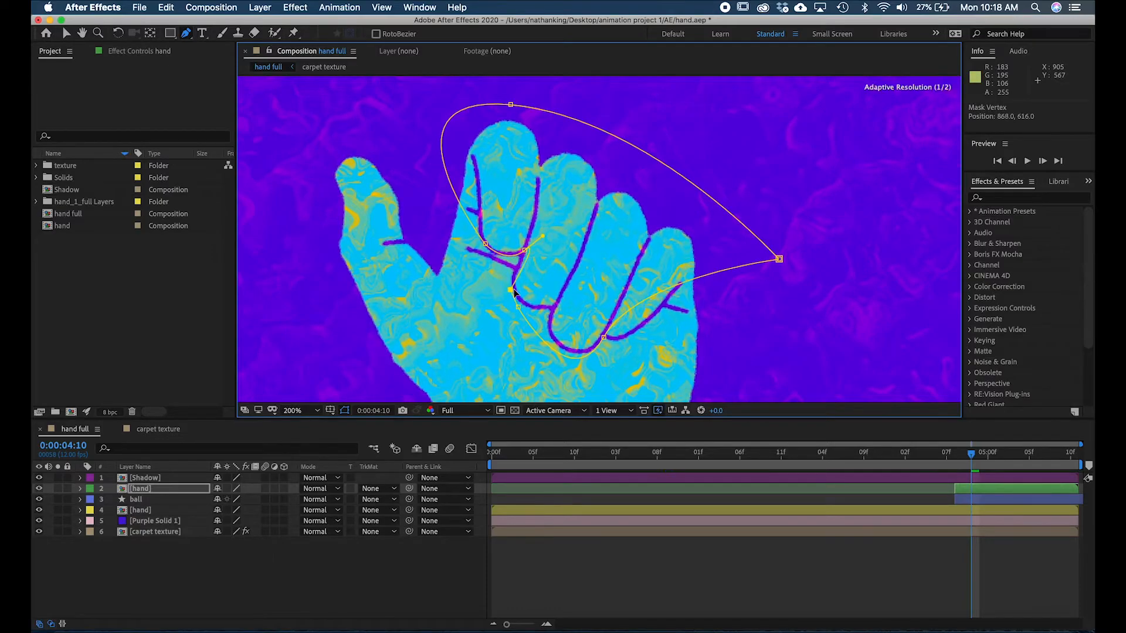
{"action": "mouse_move", "coordinate": [518, 307]}
{"action": "left_mouse_down"}
{"action": "mouse_move", "coordinate": [556, 307]}
{"action": "mouse_move", "coordinate": [524, 301]}
{"action": "left_mouse_up"}
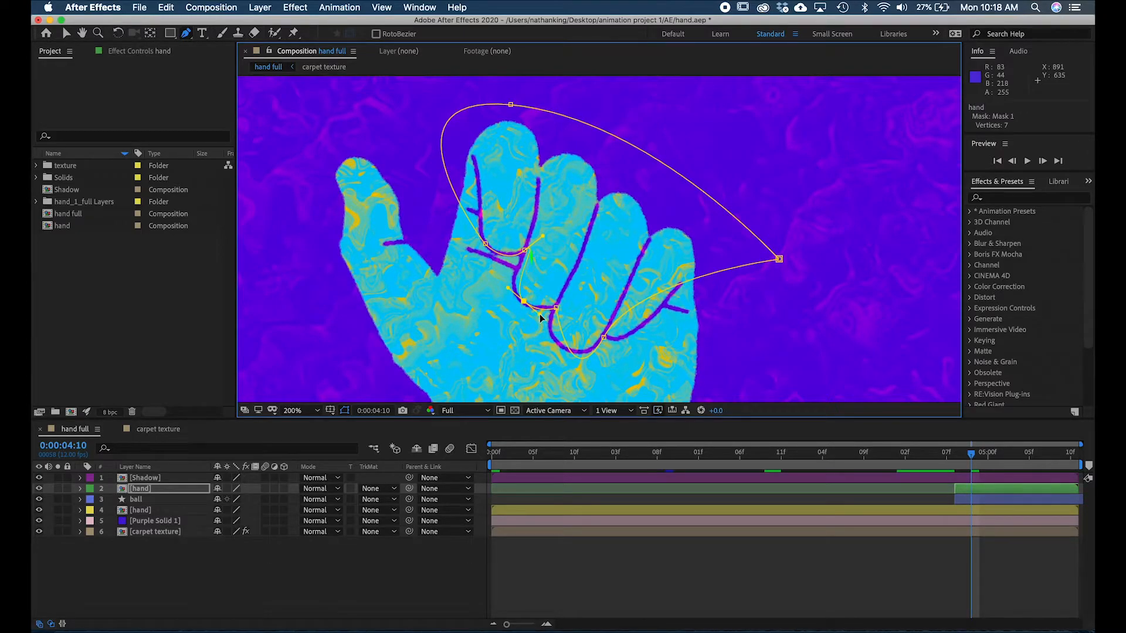
{"action": "left_click_drag", "start_coordinate": [508, 288], "coordinate": [497, 282]}
- Fit the mask path to the lower edges of the ring and little fingers and the outer edge of the index finger
{"action": "left_click", "coordinate": [557, 306]}
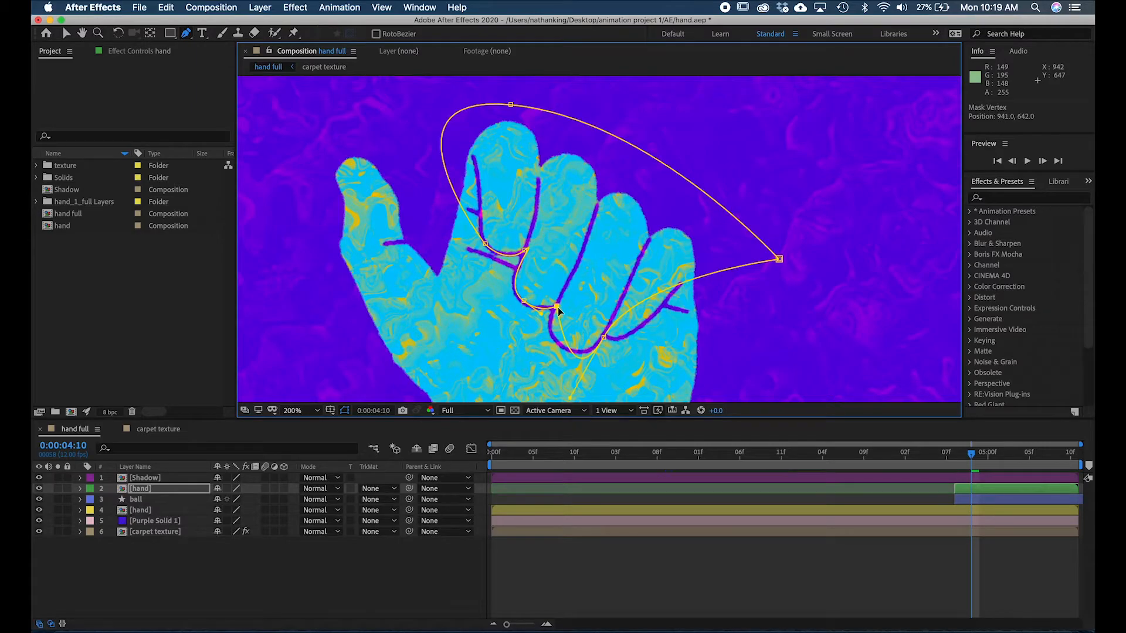
{"action": "left_click_drag", "start_coordinate": [575, 354], "coordinate": [606, 332]}
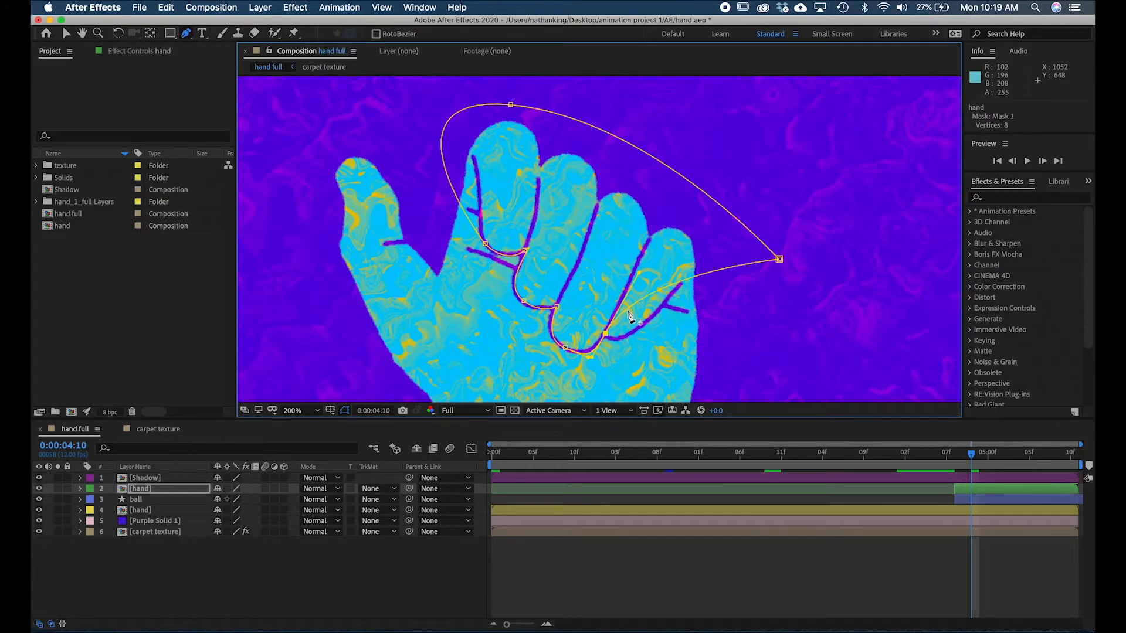
{"action": "left_click_drag", "start_coordinate": [631, 309], "coordinate": [605, 337]}
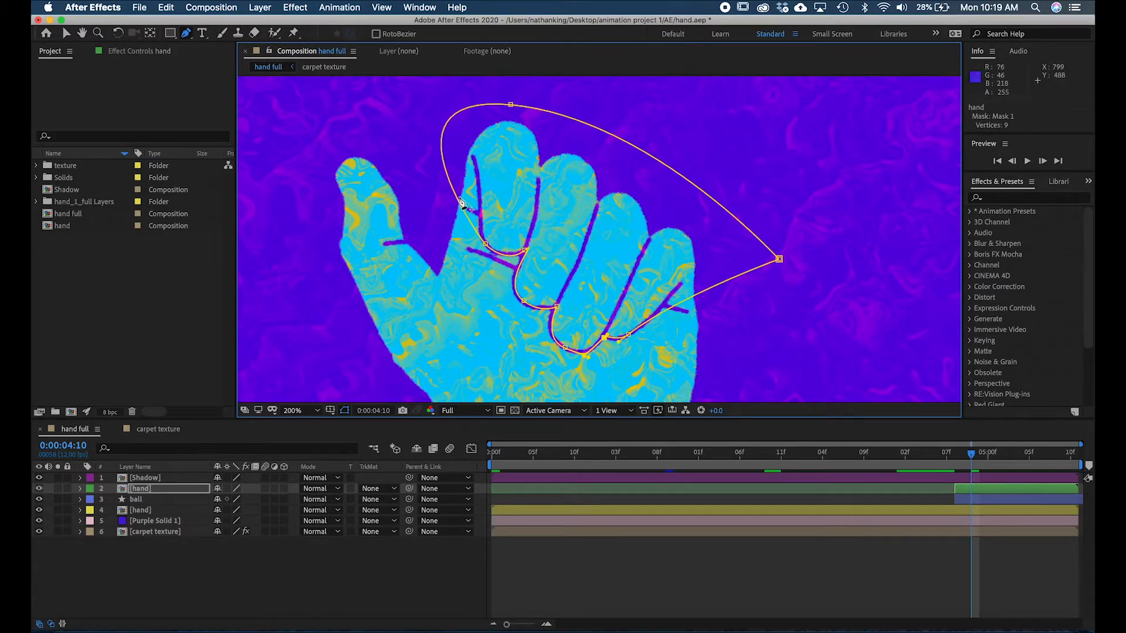
{"action": "left_click", "coordinate": [443, 157]}
{"action": "left_click_drag", "start_coordinate": [443, 158], "coordinate": [469, 140]}
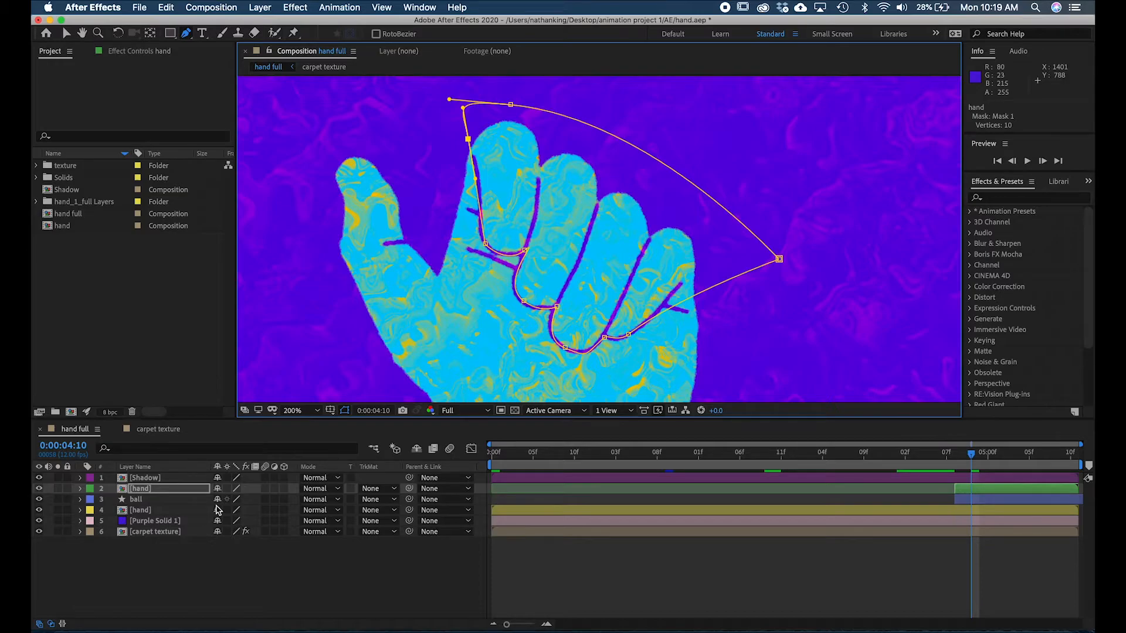
- Start animating Mask 1's Mask Path on the upper hand layer with a keyframe at 0:00:04:10
{"action": "left_click", "coordinate": [81, 489]}
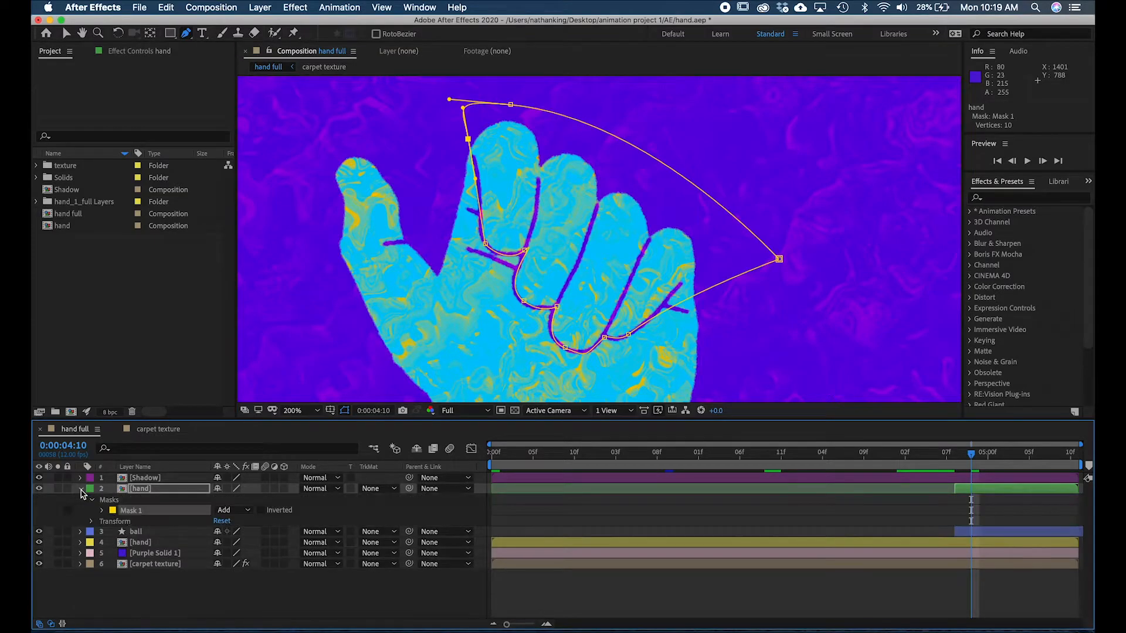
{"action": "left_click", "coordinate": [101, 511]}
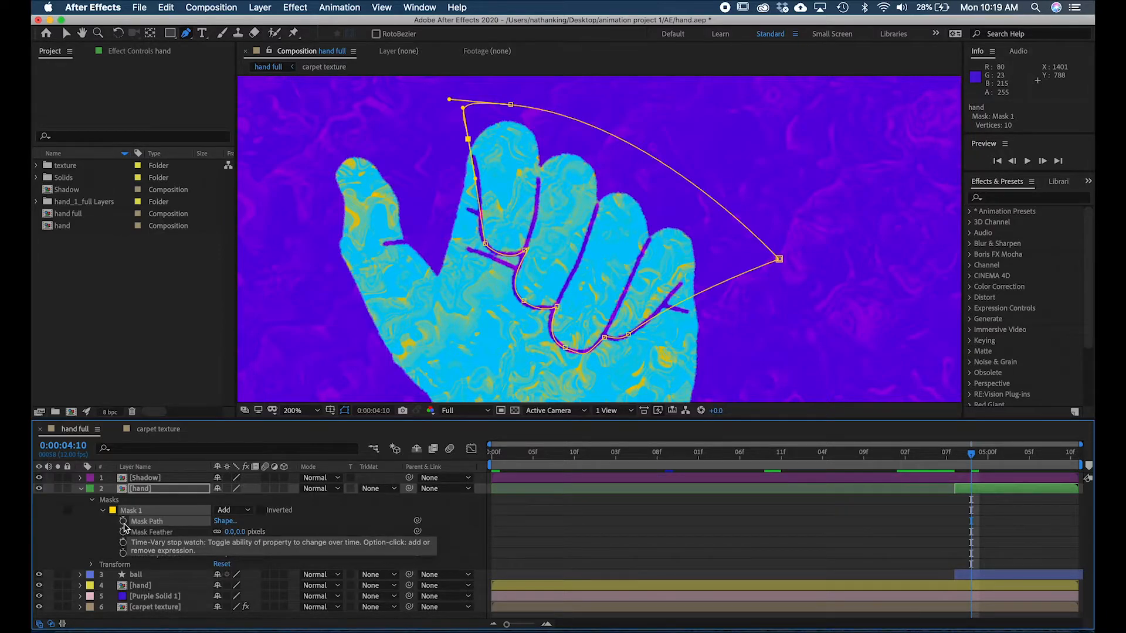
{"action": "left_click", "coordinate": [123, 522]}
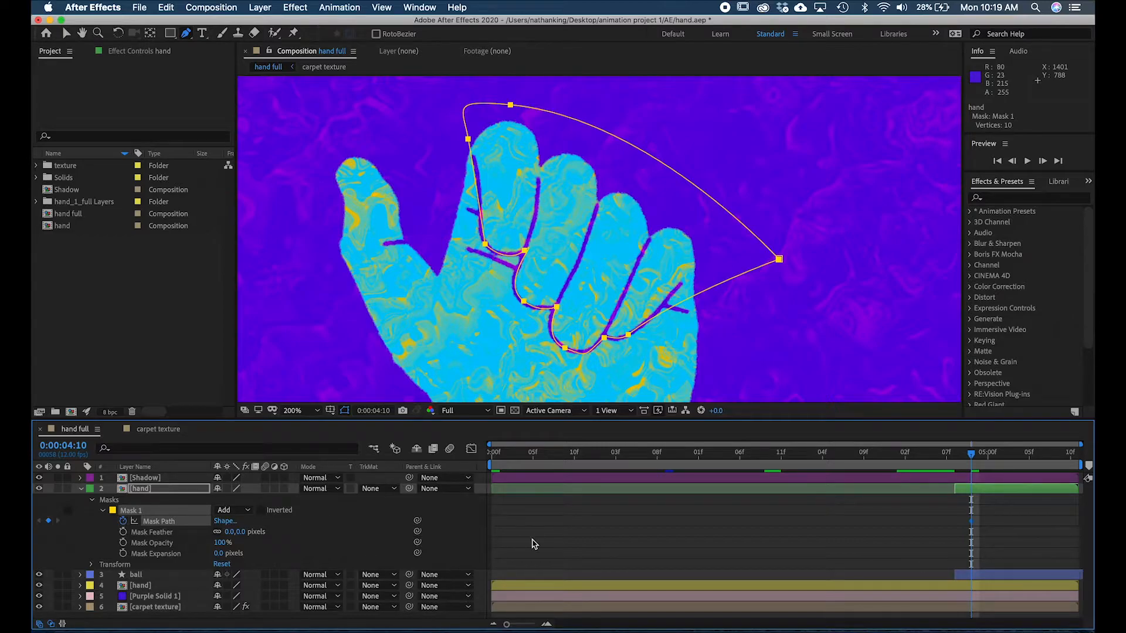
- At 0:00:04:11, reshape the mask path to follow the new outlines of the index, middle and ring fingers
{"action": "left_click_drag", "start_coordinate": [971, 459], "coordinate": [979, 458]}
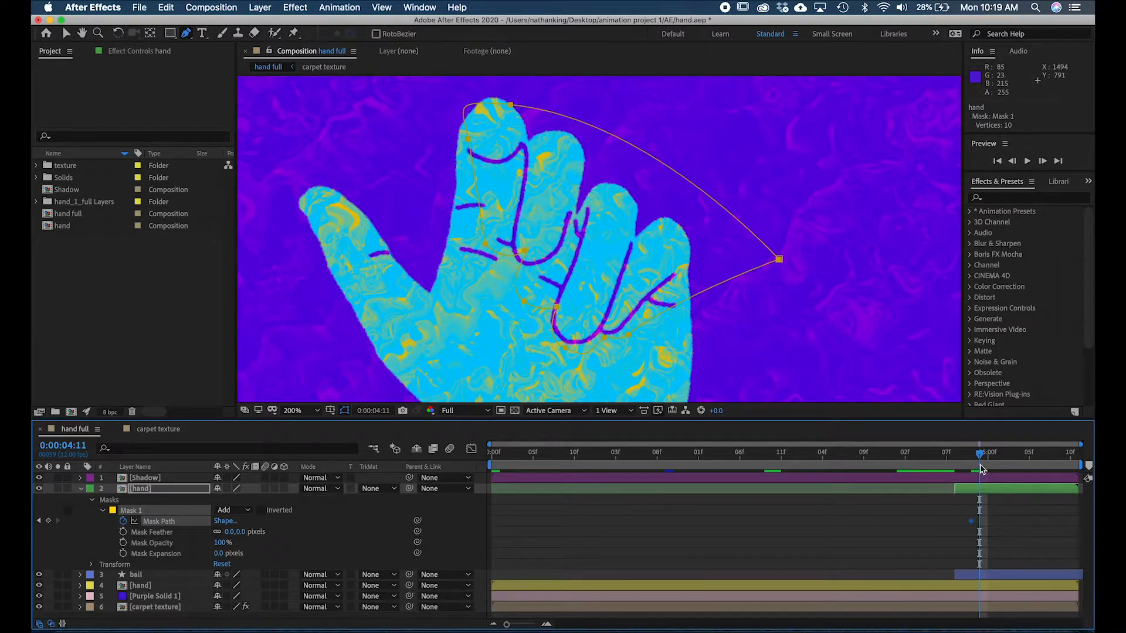
{"action": "left_click", "coordinate": [180, 533]}
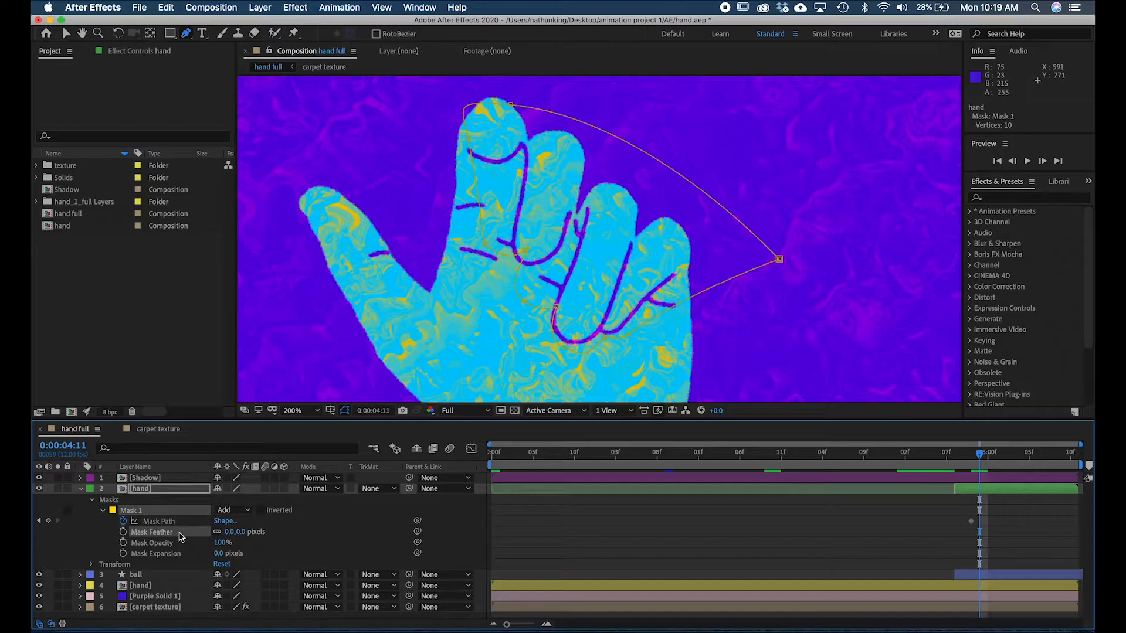
{"action": "left_click", "coordinate": [487, 242]}
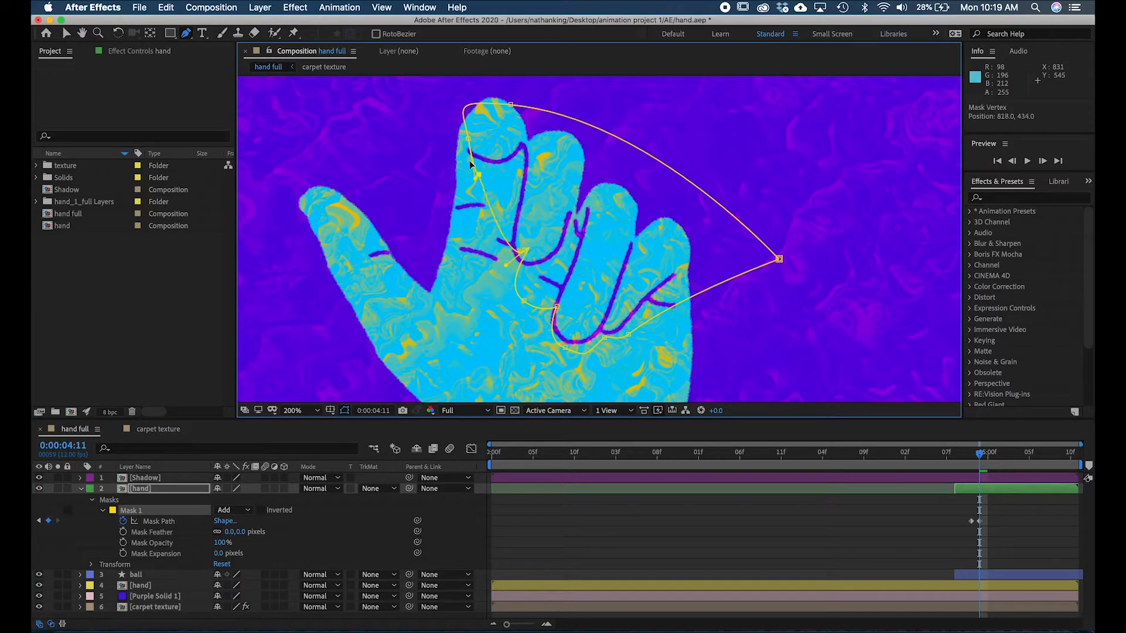
{"action": "left_click_drag", "start_coordinate": [470, 159], "coordinate": [520, 262]}
{"action": "left_click_drag", "start_coordinate": [557, 306], "coordinate": [572, 220]}
{"action": "left_click_drag", "start_coordinate": [538, 275], "coordinate": [561, 270]}
{"action": "left_click_drag", "start_coordinate": [567, 350], "coordinate": [563, 340]}
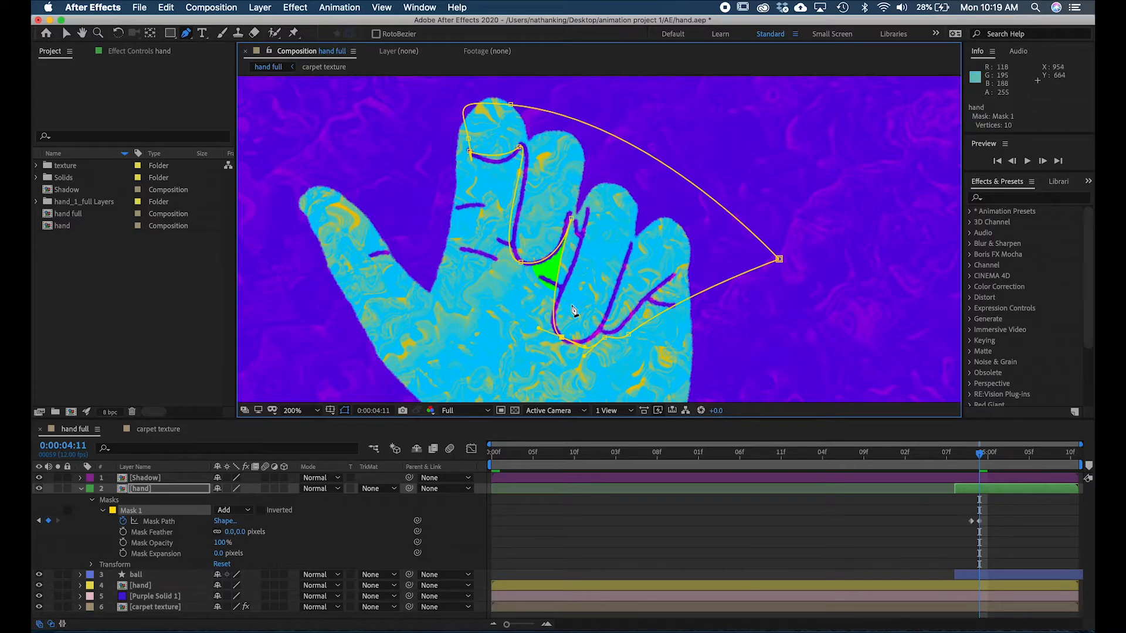
- Add a mask point to expose the ball between the middle and ring fingers, and fit the path beneath the little finger
{"action": "left_click", "coordinate": [563, 255]}
{"action": "left_click_drag", "start_coordinate": [572, 261], "coordinate": [581, 225]}
{"action": "mouse_move", "coordinate": [604, 336]}
{"action": "left_mouse_down"}
{"action": "mouse_move", "coordinate": [602, 328]}
{"action": "mouse_move", "coordinate": [621, 327]}
{"action": "left_mouse_up"}
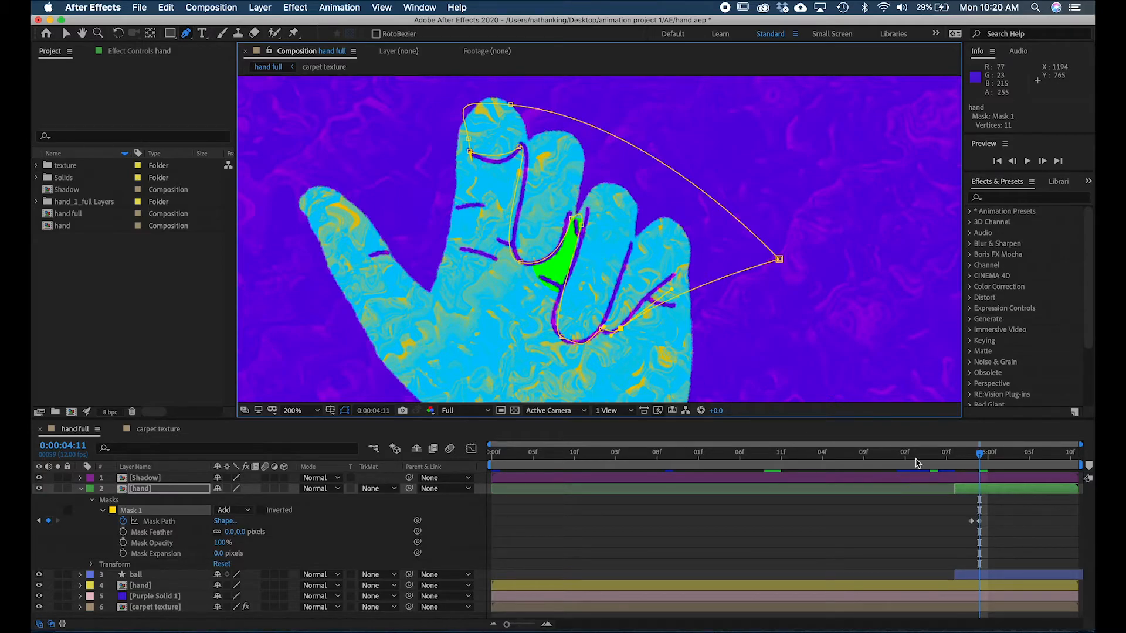
- Move to 0:00:05:00 and change Mask 1's outline colour to red (FF0000)
{"action": "left_click_drag", "start_coordinate": [985, 465], "coordinate": [978, 461]}
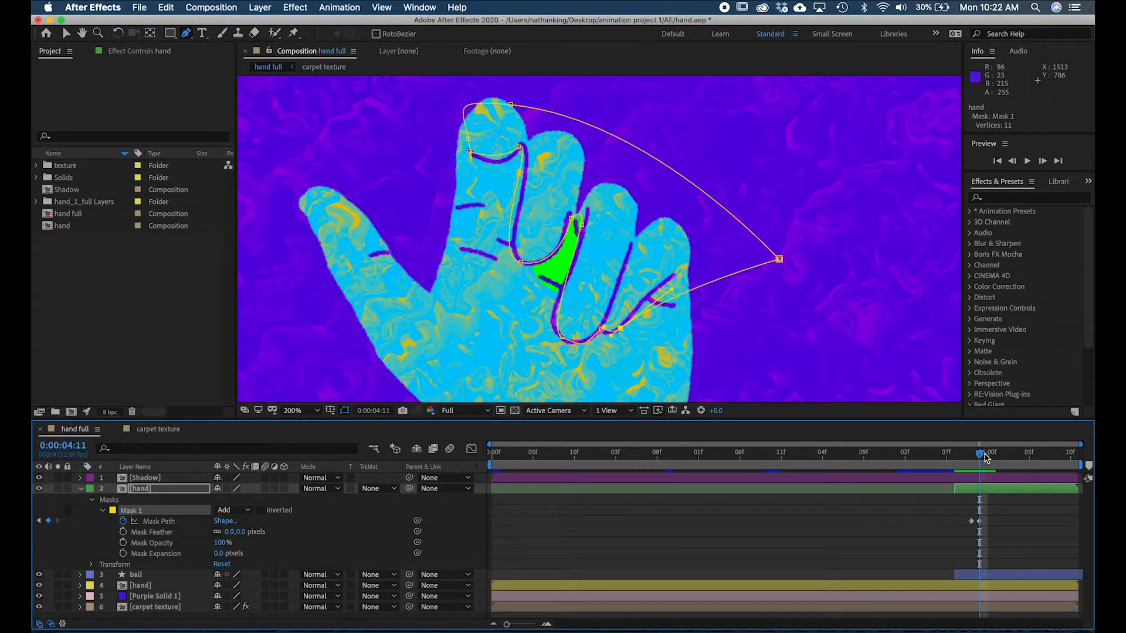
{"action": "left_click_drag", "start_coordinate": [983, 458], "coordinate": [990, 459]}
{"action": "key", "text": "h"}
{"action": "left_click_drag", "start_coordinate": [633, 195], "coordinate": [605, 225]}
{"action": "key", "text": "v"}
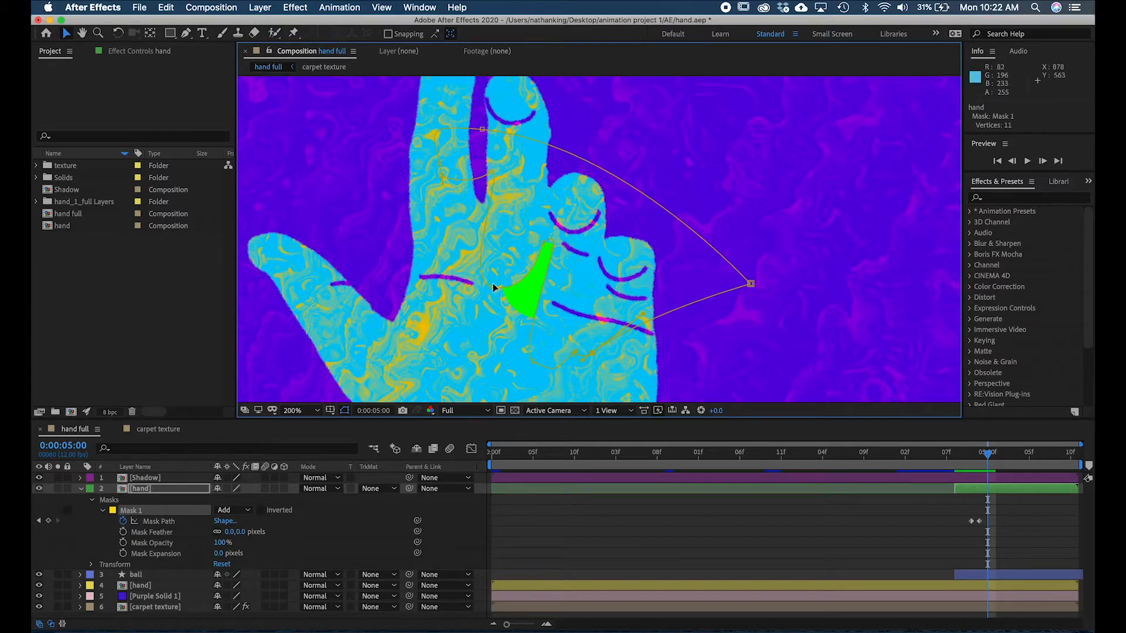
{"action": "left_click", "coordinate": [113, 511]}
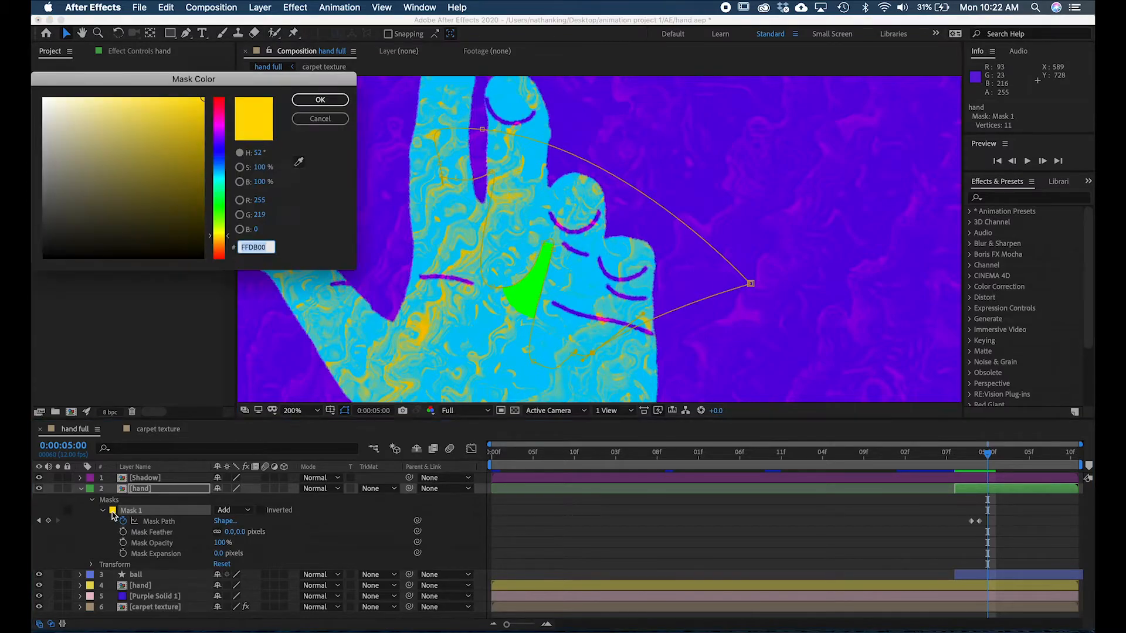
{"action": "left_click_drag", "start_coordinate": [219, 106], "coordinate": [236, 60]}
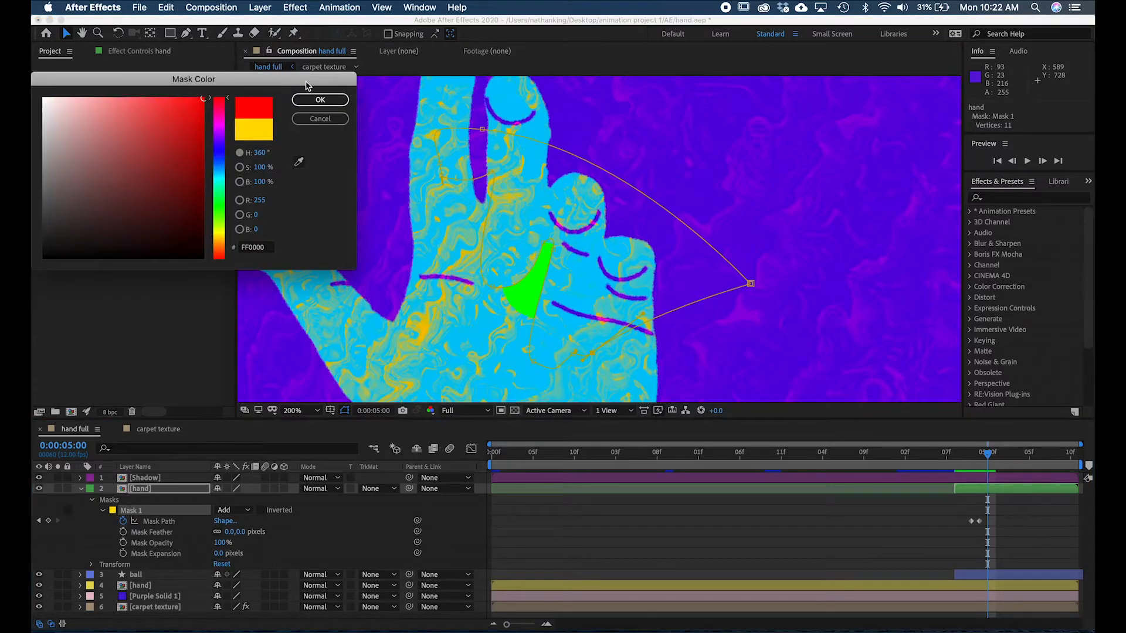
{"action": "left_click", "coordinate": [320, 100]}
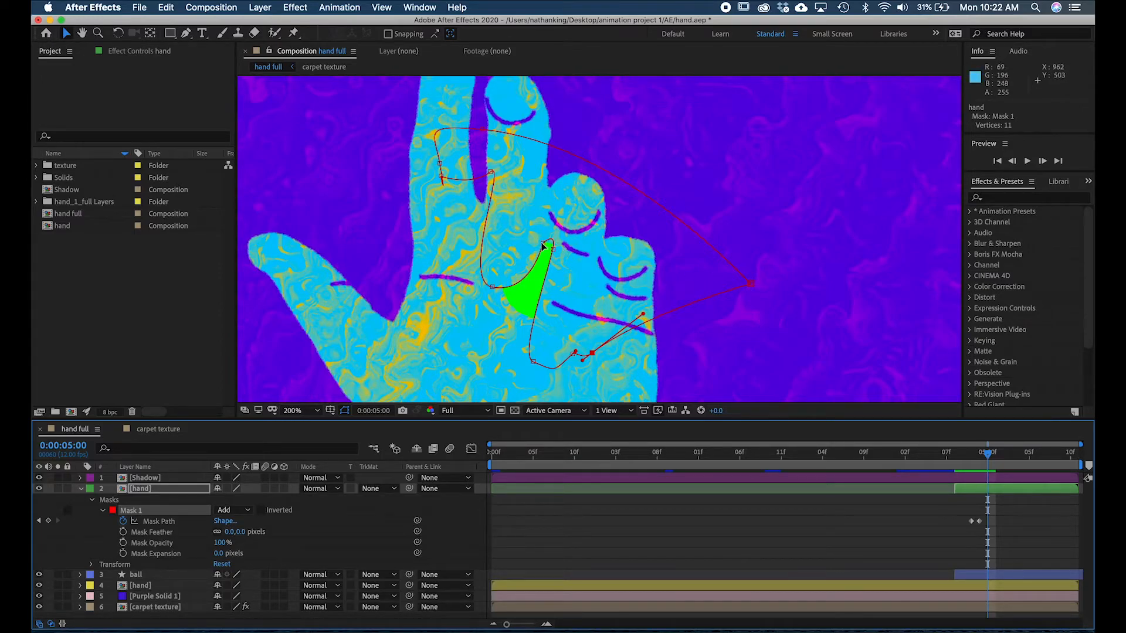
- At 0:00:05:00, move Mask 1's upper points off the index finger and above the fingertips, adjusting the curve beside the middle finger
{"action": "left_click_drag", "start_coordinate": [490, 172], "coordinate": [465, 146]}
{"action": "left_click_drag", "start_coordinate": [427, 298], "coordinate": [407, 218]}
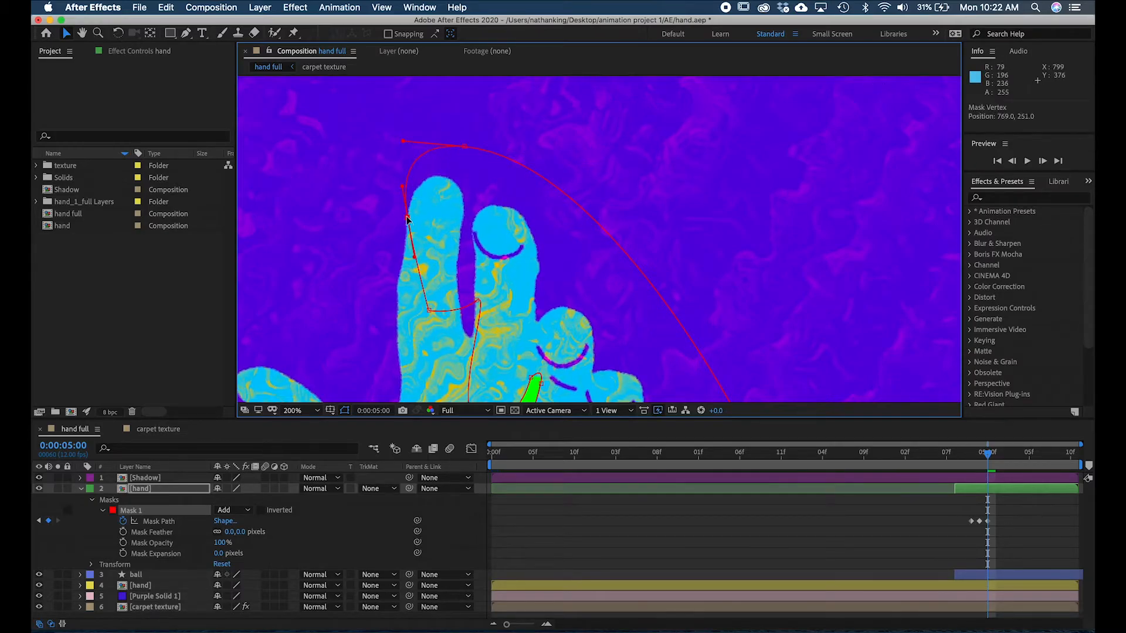
{"action": "left_click_drag", "start_coordinate": [429, 310], "coordinate": [447, 196]}
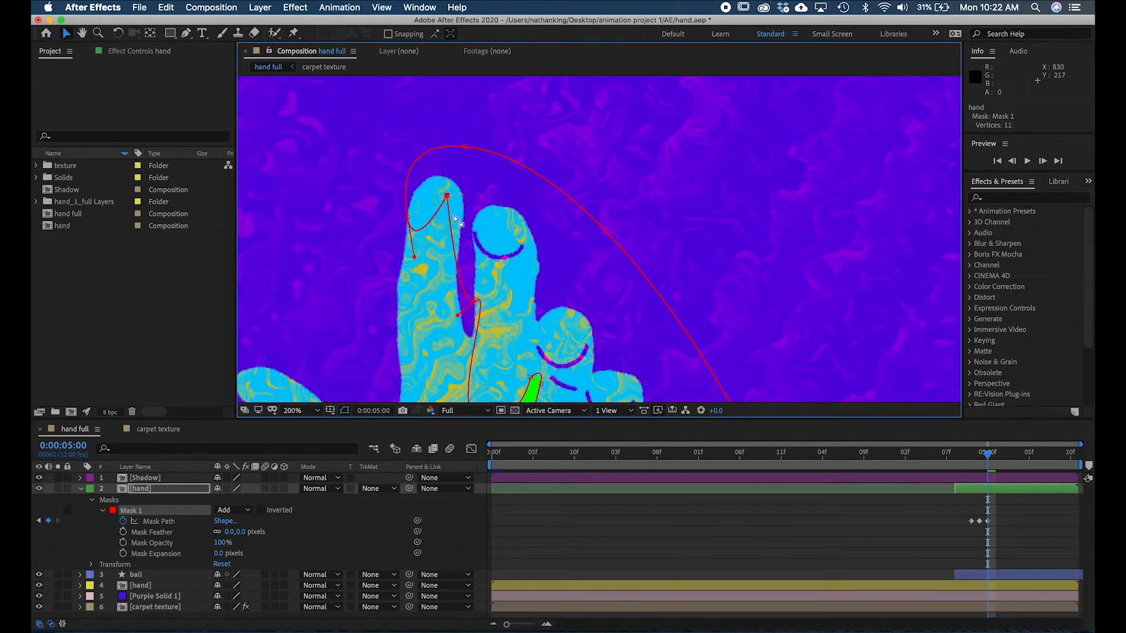
{"action": "left_click_drag", "start_coordinate": [478, 301], "coordinate": [402, 141]}
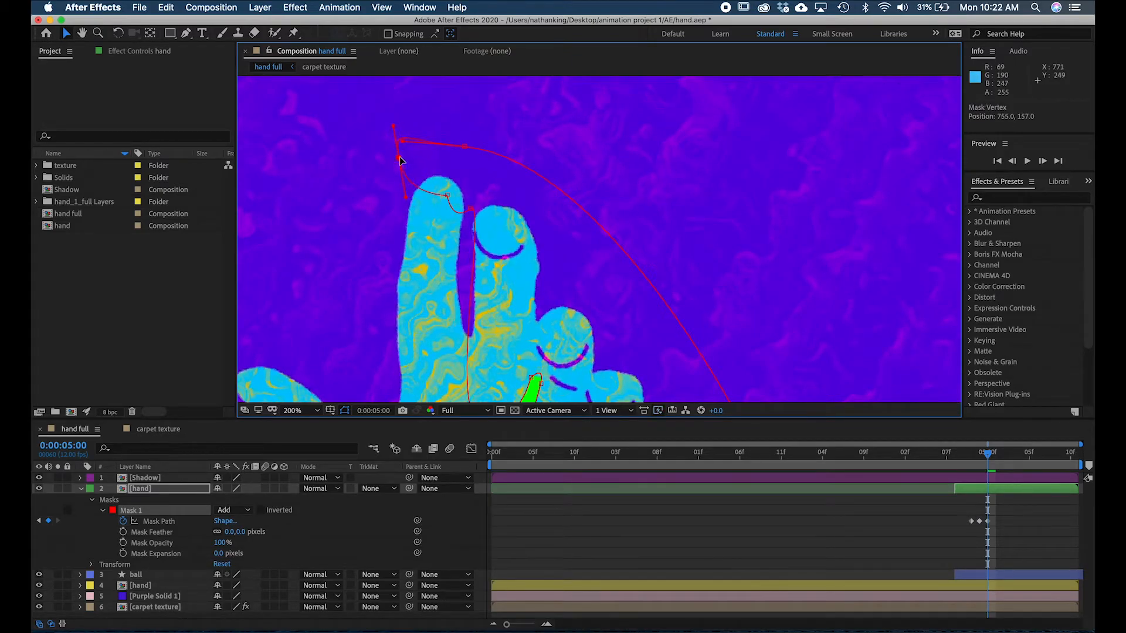
{"action": "left_click_drag", "start_coordinate": [405, 197], "coordinate": [463, 171]}
{"action": "left_click", "coordinate": [448, 194]}
{"action": "left_click_drag", "start_coordinate": [451, 223], "coordinate": [458, 195]}
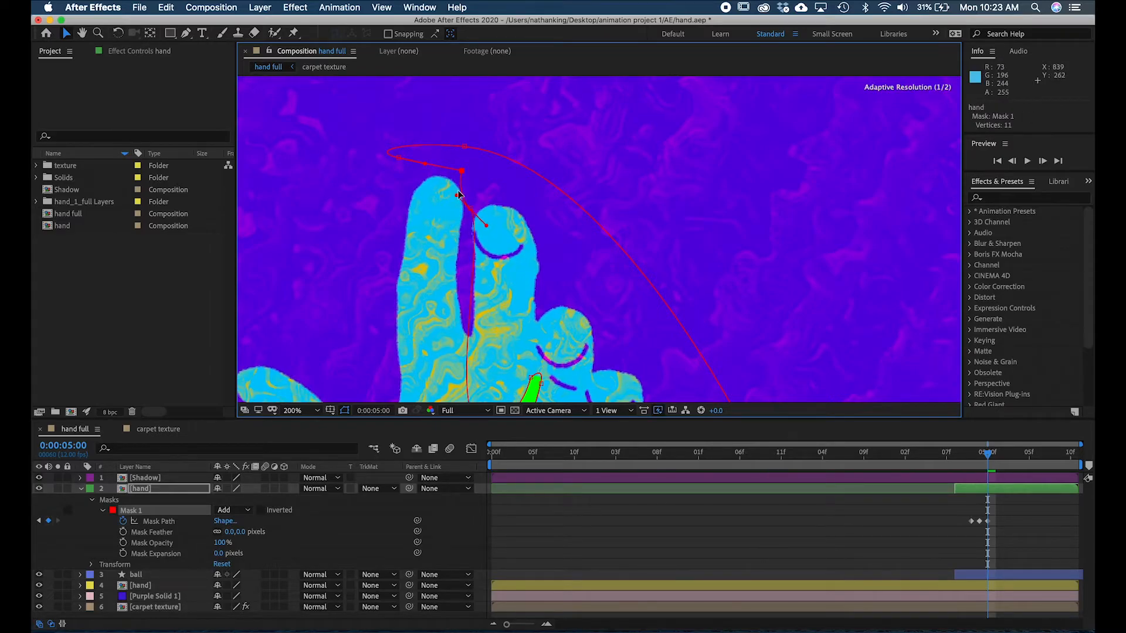
- Pull Mask 1's remaining points outside the middle, ring and little fingers to expose the whole ball, and curve the path's lower end outward
{"action": "key", "text": "space"}
{"action": "left_click_drag", "start_coordinate": [610, 335], "coordinate": [602, 210]}
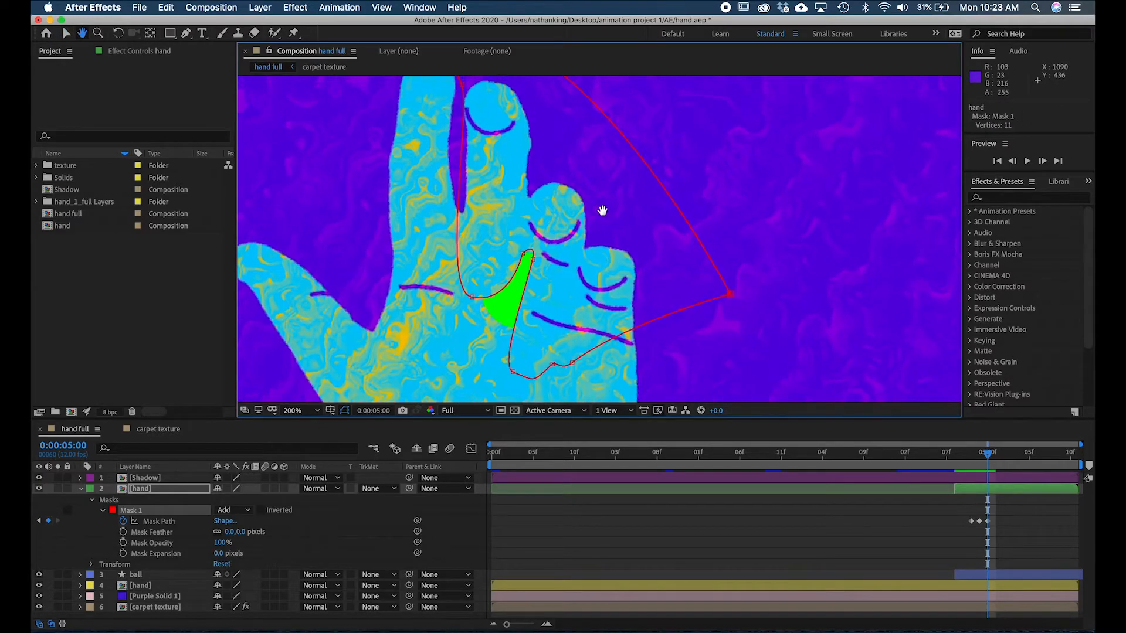
{"action": "left_click_drag", "start_coordinate": [472, 299], "coordinate": [527, 117]}
{"action": "left_click_drag", "start_coordinate": [513, 276], "coordinate": [554, 201]}
{"action": "left_click_drag", "start_coordinate": [533, 260], "coordinate": [579, 214]}
{"action": "left_click_drag", "start_coordinate": [514, 373], "coordinate": [592, 250]}
{"action": "left_click_drag", "start_coordinate": [553, 365], "coordinate": [568, 163]}
{"action": "left_click_drag", "start_coordinate": [572, 363], "coordinate": [657, 291]}
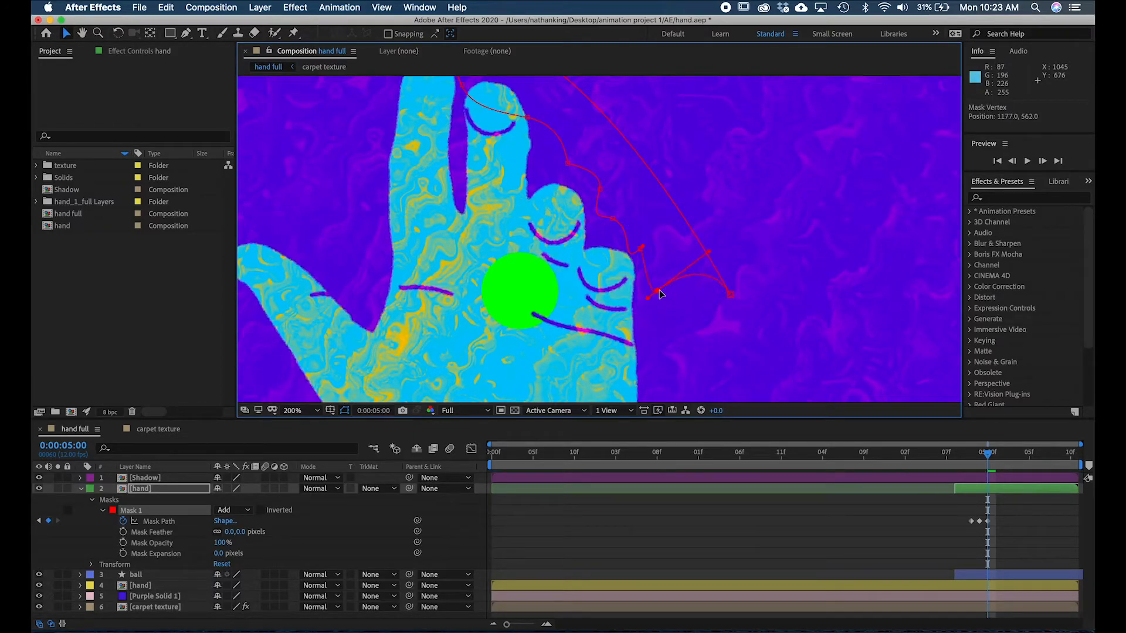
{"action": "left_click_drag", "start_coordinate": [710, 252], "coordinate": [700, 335]}
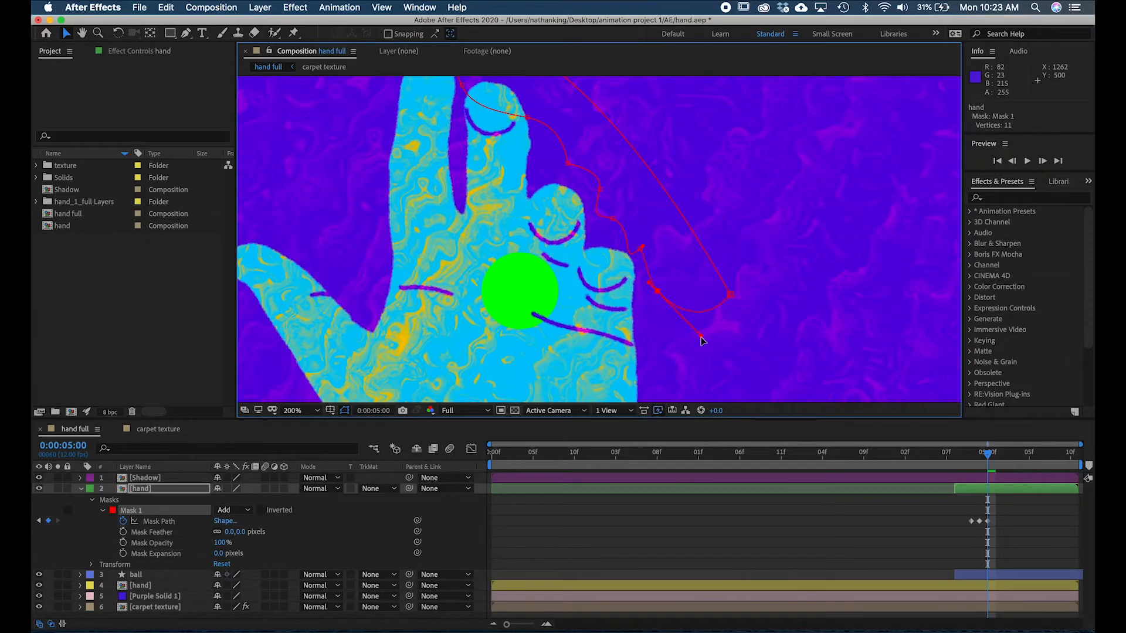
- Shift the whole Mask 1 path slightly upward at 0:00:05:00 and move the point above the little finger farther away from the hand
{"action": "left_click", "coordinate": [987, 456]}
{"action": "mouse_move", "coordinate": [986, 454]}
{"action": "left_mouse_down"}
{"action": "mouse_move", "coordinate": [973, 451]}
{"action": "mouse_move", "coordinate": [1046, 440]}
{"action": "mouse_move", "coordinate": [977, 433]}
{"action": "mouse_move", "coordinate": [989, 459]}
{"action": "left_mouse_up"}
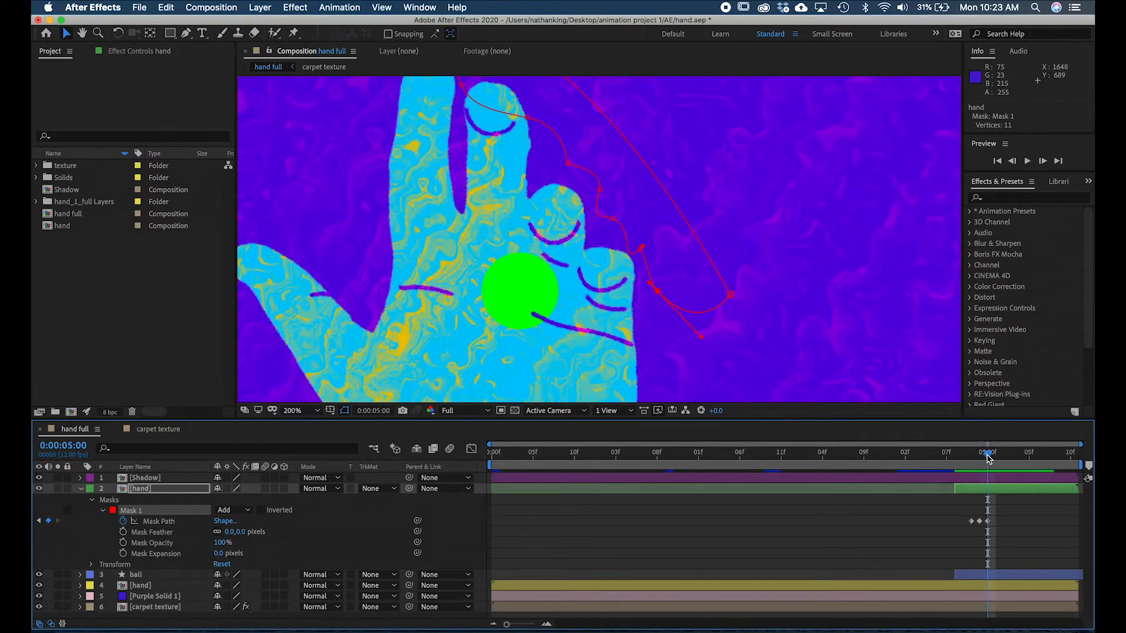
{"action": "left_click", "coordinate": [600, 189]}
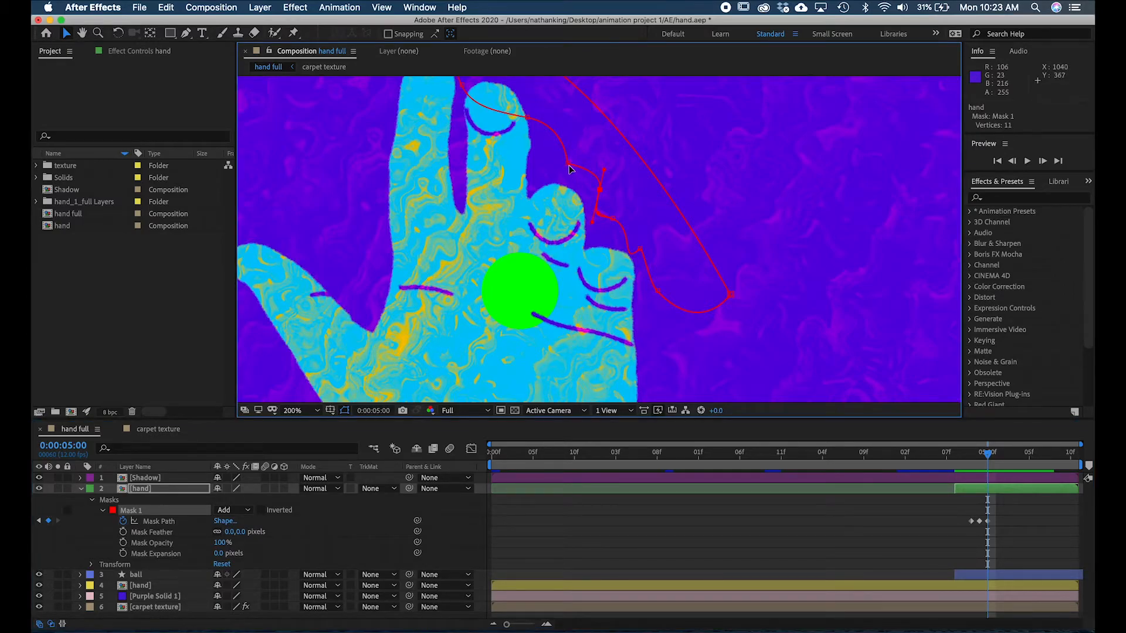
{"action": "left_click", "coordinate": [568, 161]}
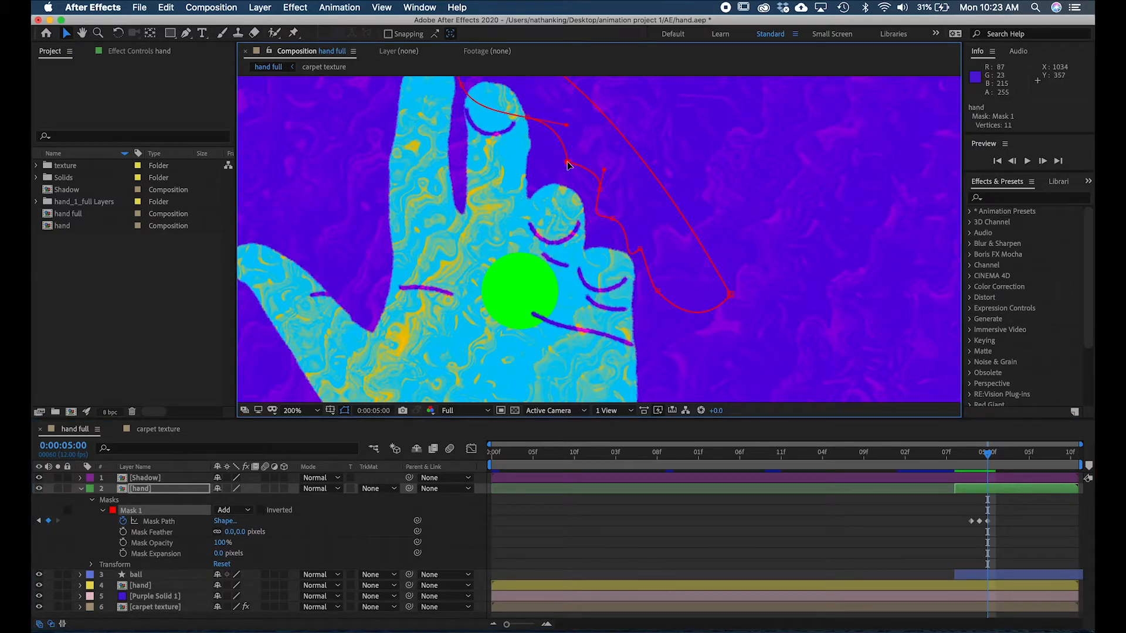
{"action": "left_click", "coordinate": [168, 523]}
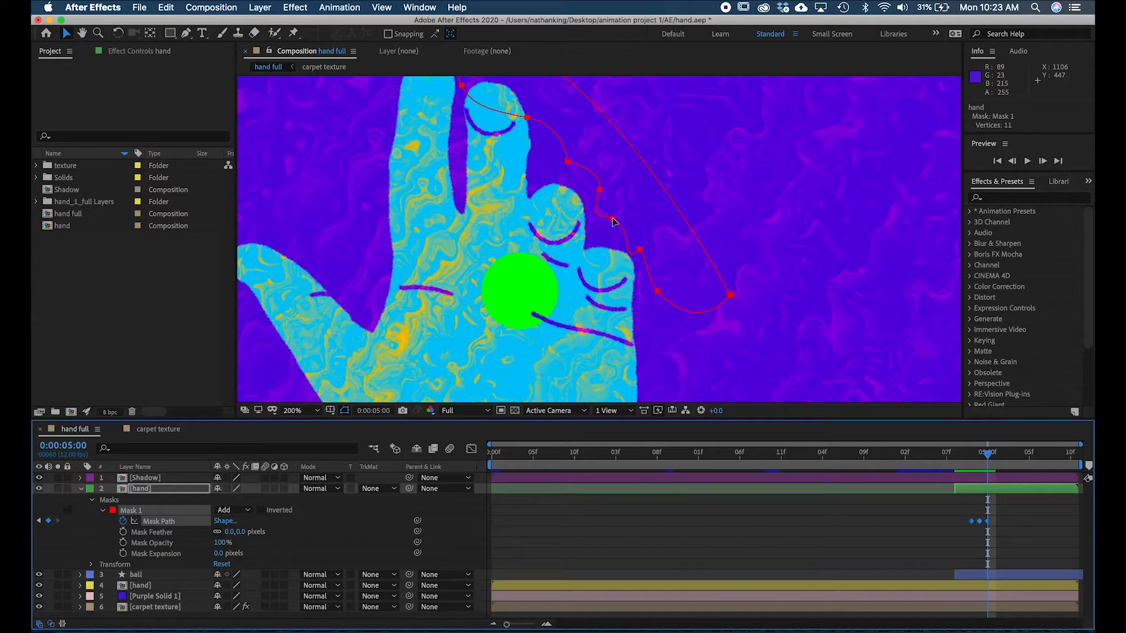
{"action": "mouse_move", "coordinate": [612, 221]}
{"action": "left_mouse_down"}
{"action": "mouse_move", "coordinate": [603, 210]}
{"action": "mouse_move", "coordinate": [622, 212]}
{"action": "mouse_move", "coordinate": [612, 198]}
{"action": "left_mouse_up"}
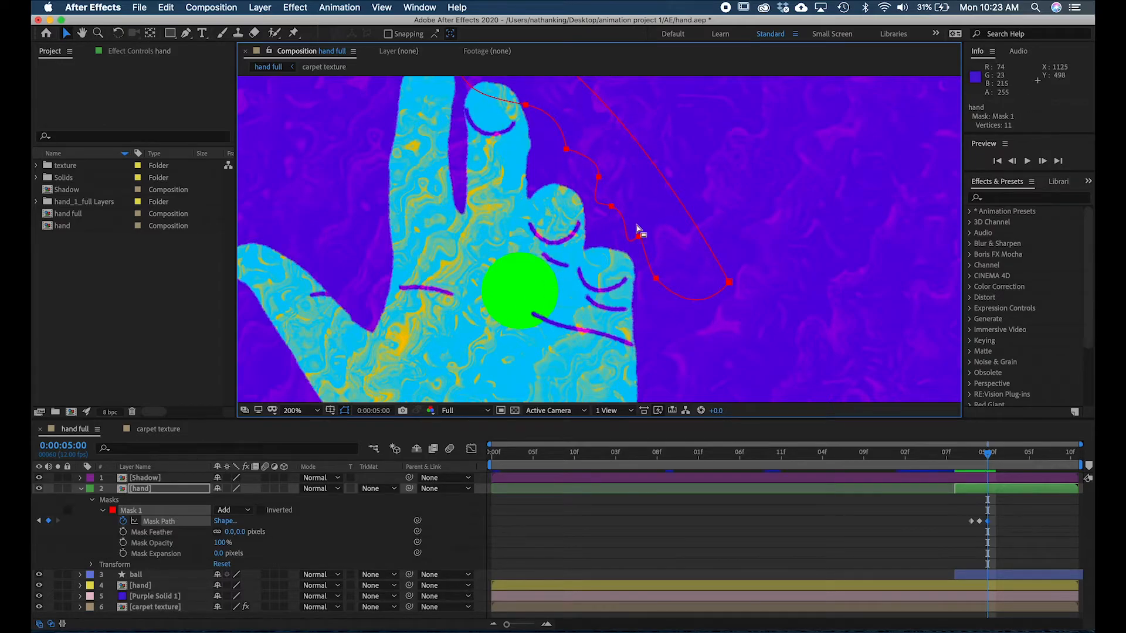
{"action": "left_click", "coordinate": [609, 208]}
{"action": "left_click", "coordinate": [109, 502]}
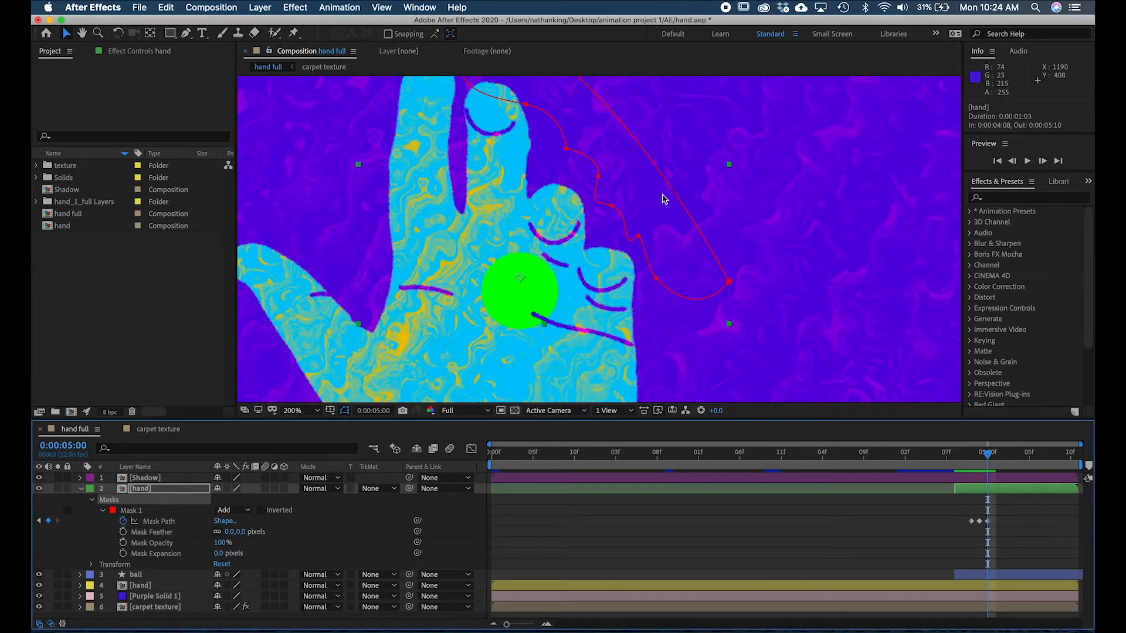
{"action": "left_click_drag", "start_coordinate": [639, 237], "coordinate": [644, 229]}
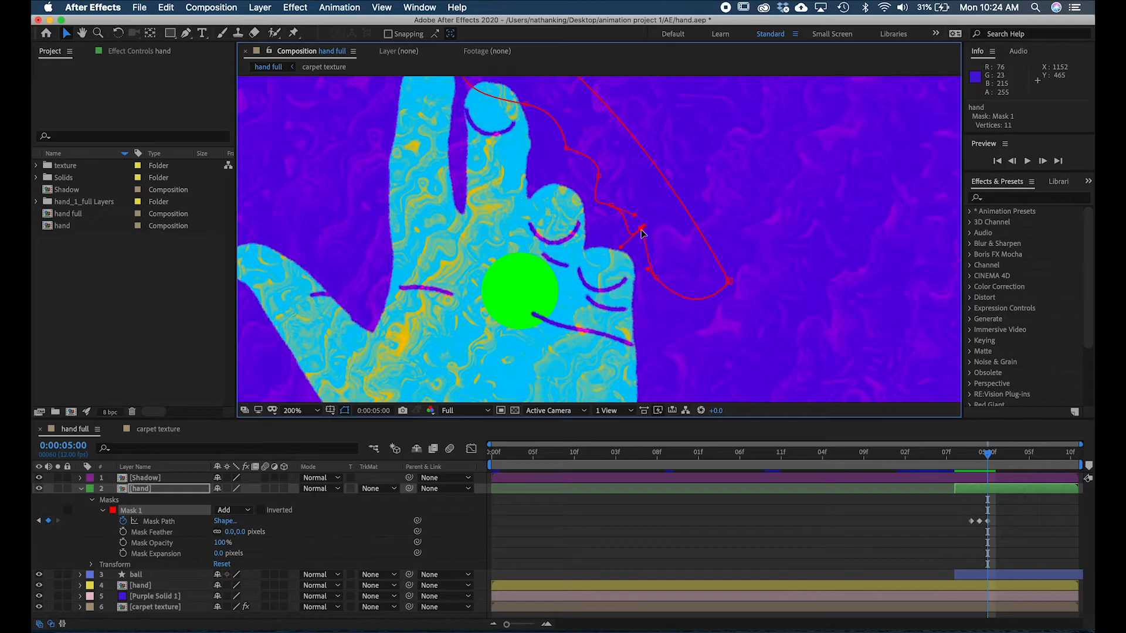
{"action": "left_click", "coordinate": [171, 532]}
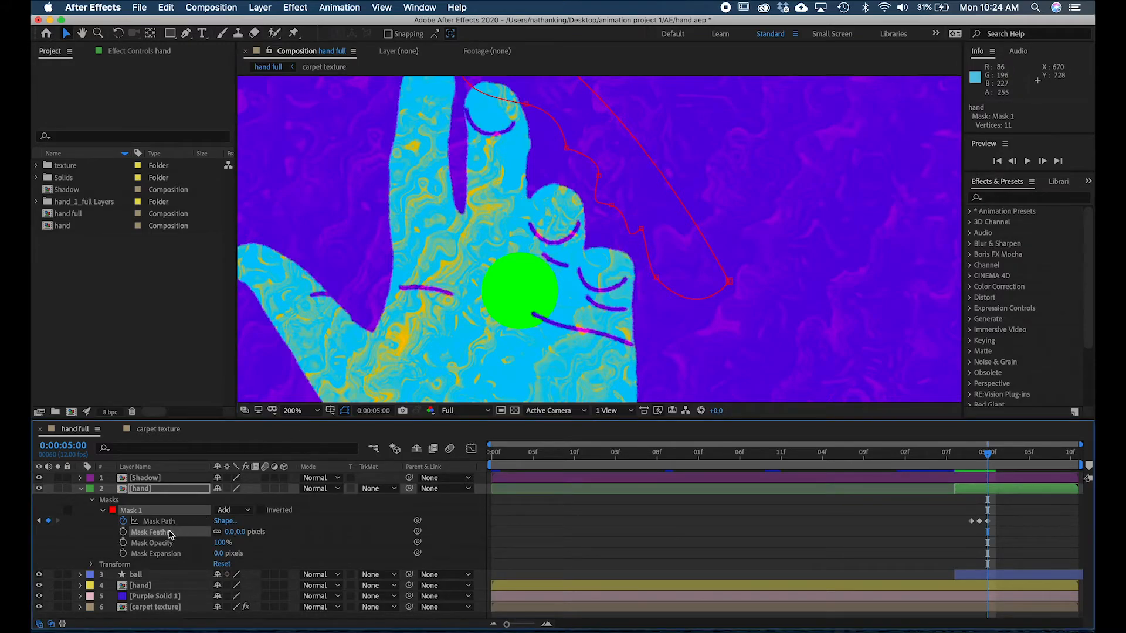
{"action": "left_click_drag", "start_coordinate": [641, 230], "coordinate": [645, 224]}
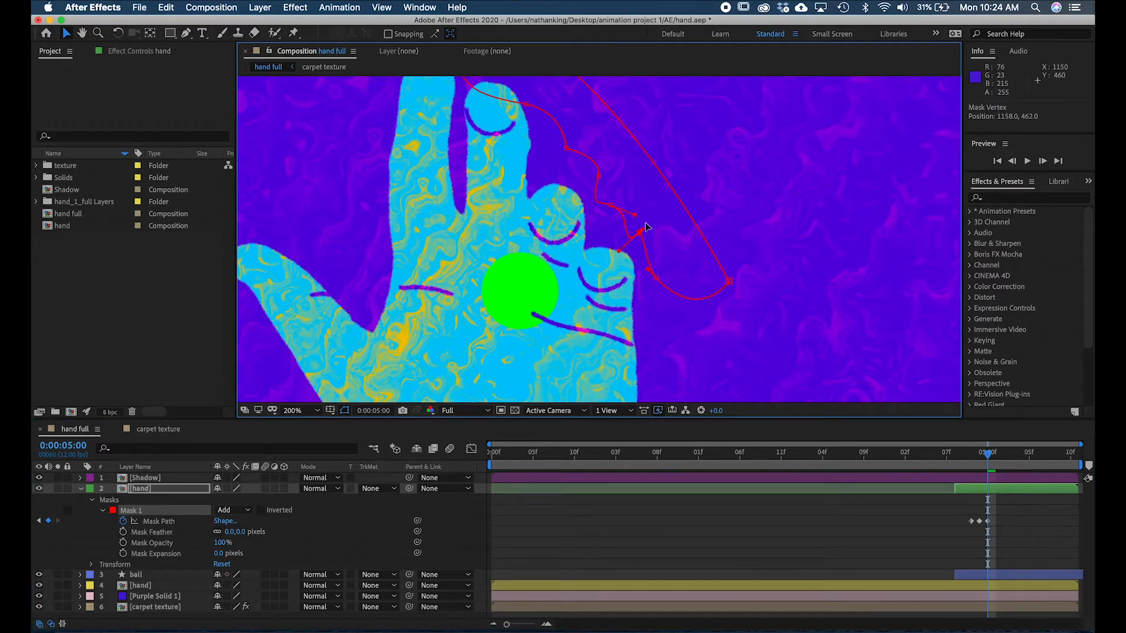
{"action": "left_click", "coordinate": [168, 523]}
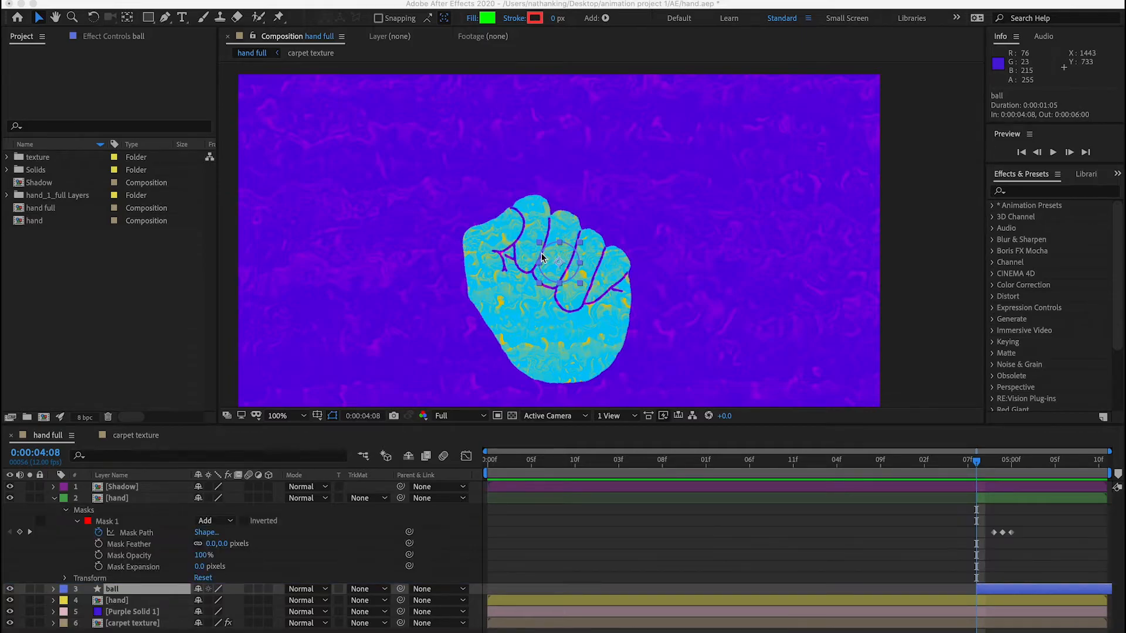
- Start animating the ball layer's Position with a keyframe at 0:00:04:08
{"action": "left_click", "coordinate": [980, 470]}
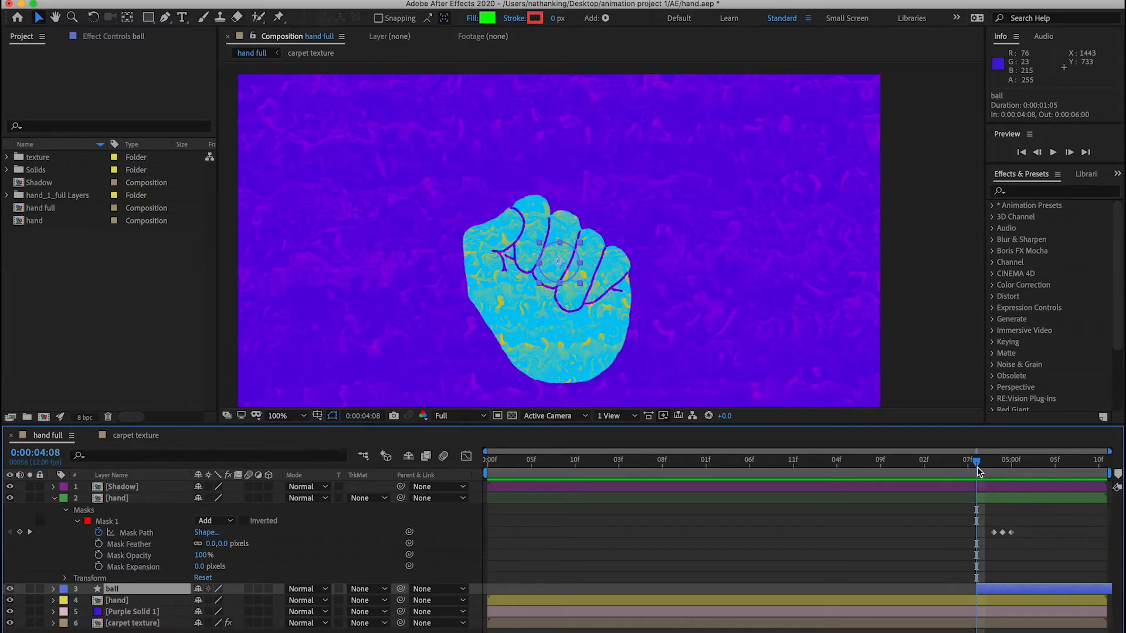
{"action": "key", "text": "p"}
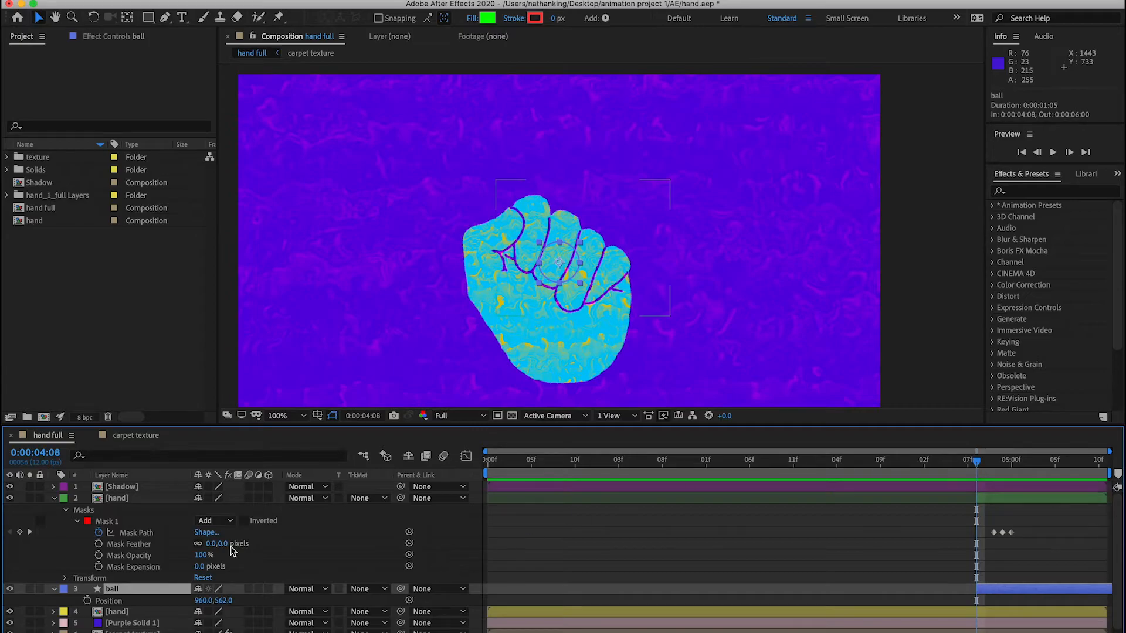
{"action": "left_click", "coordinate": [88, 601]}
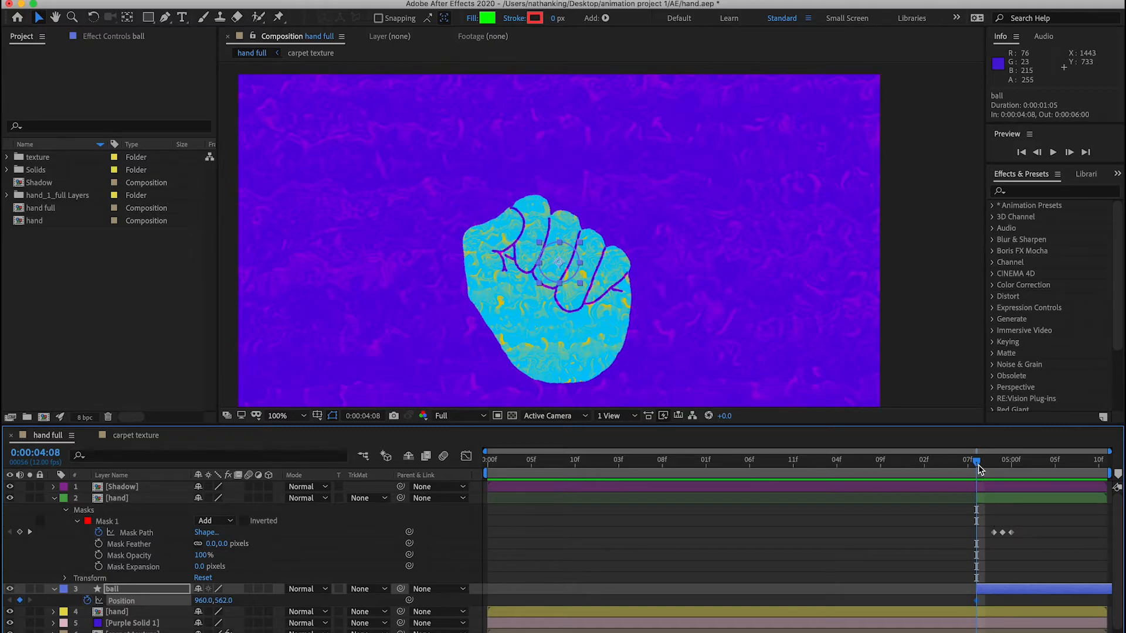
- Check when the hand opens and shift the ball's Position keyframe to 0:00:05:01
{"action": "left_click_drag", "start_coordinate": [982, 469], "coordinate": [1040, 466]}
{"action": "key", "text": "comma"}
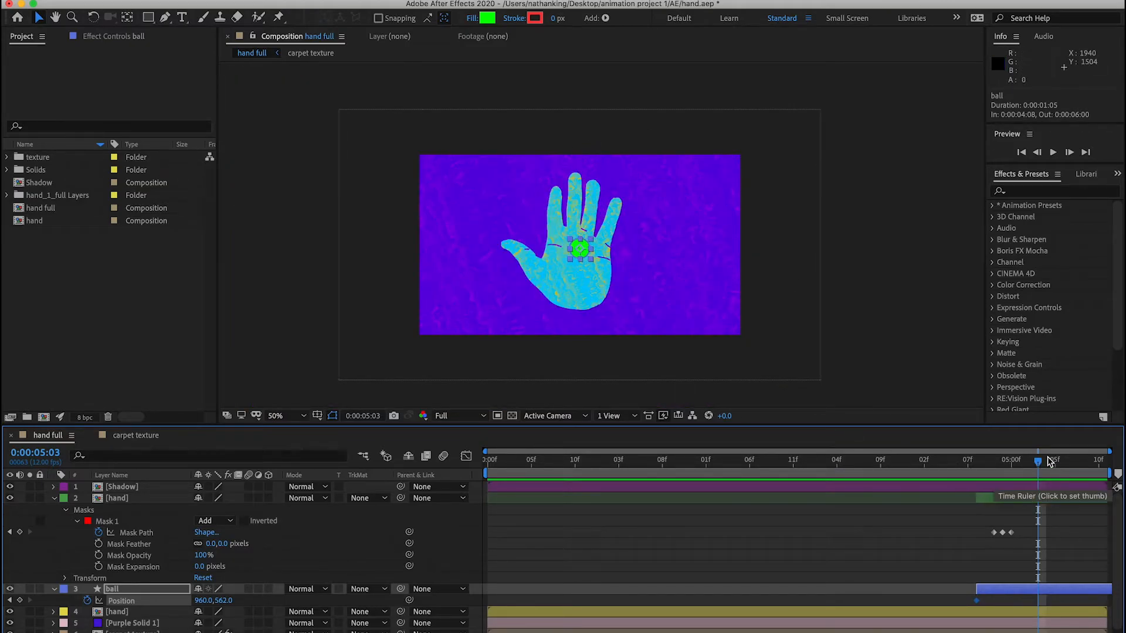
{"action": "left_click_drag", "start_coordinate": [1040, 464], "coordinate": [983, 464]}
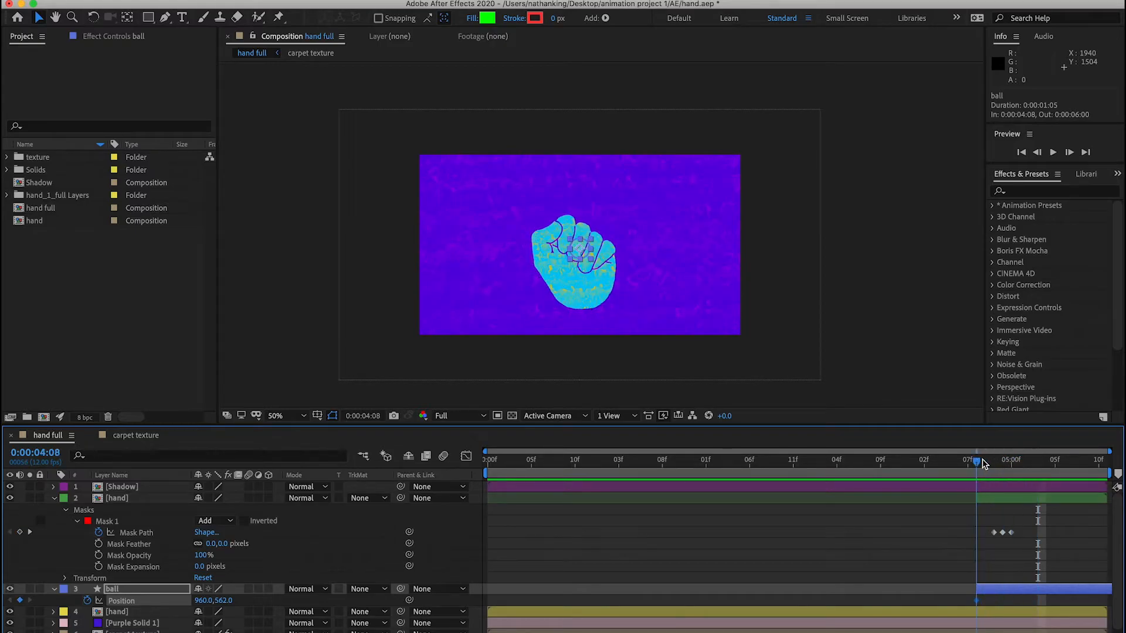
{"action": "left_click", "coordinate": [984, 464]}
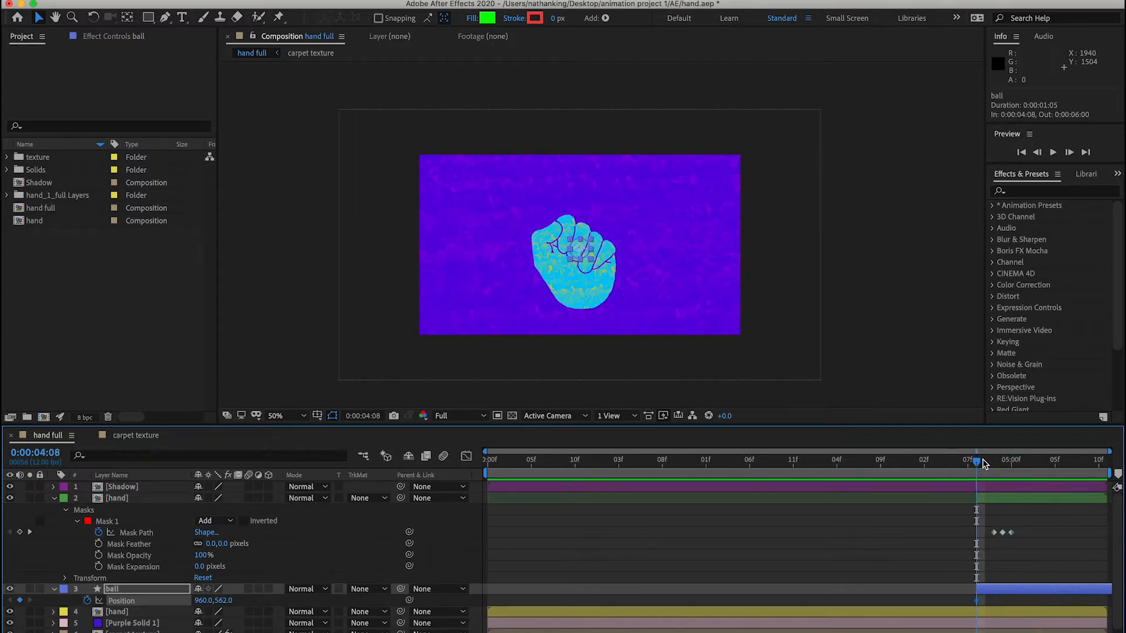
{"action": "left_click_drag", "start_coordinate": [985, 464], "coordinate": [1021, 452]}
{"action": "left_click_drag", "start_coordinate": [976, 601], "coordinate": [1020, 602]}
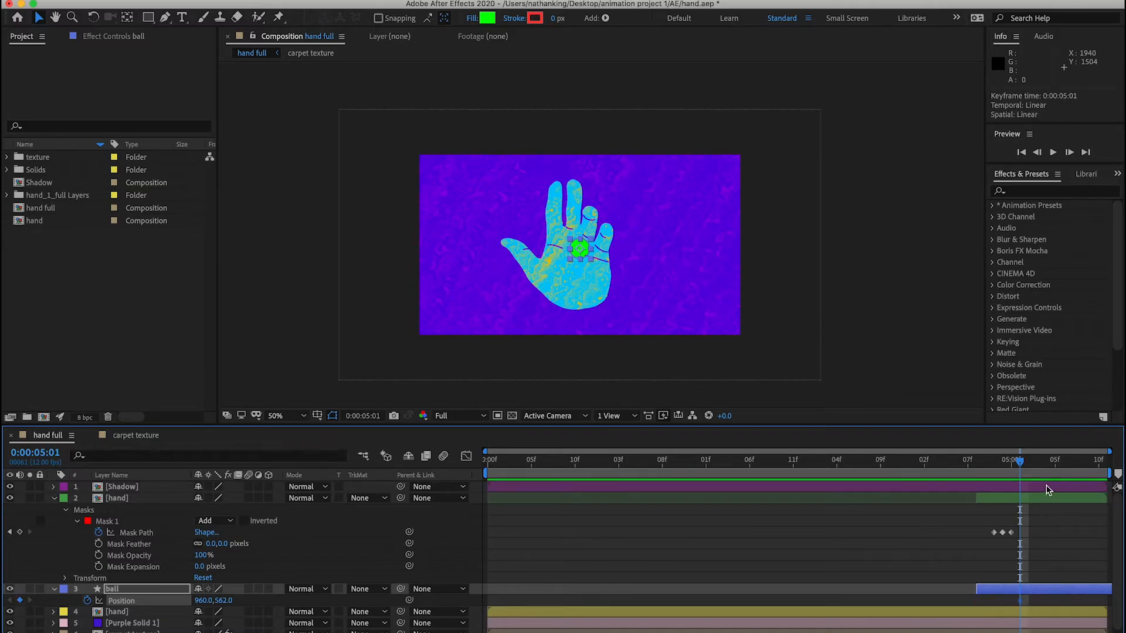
- At 0:00:05:10, send the ball above the frame by setting its vertical Position to -161
{"action": "left_click_drag", "start_coordinate": [1021, 461], "coordinate": [1114, 467]}
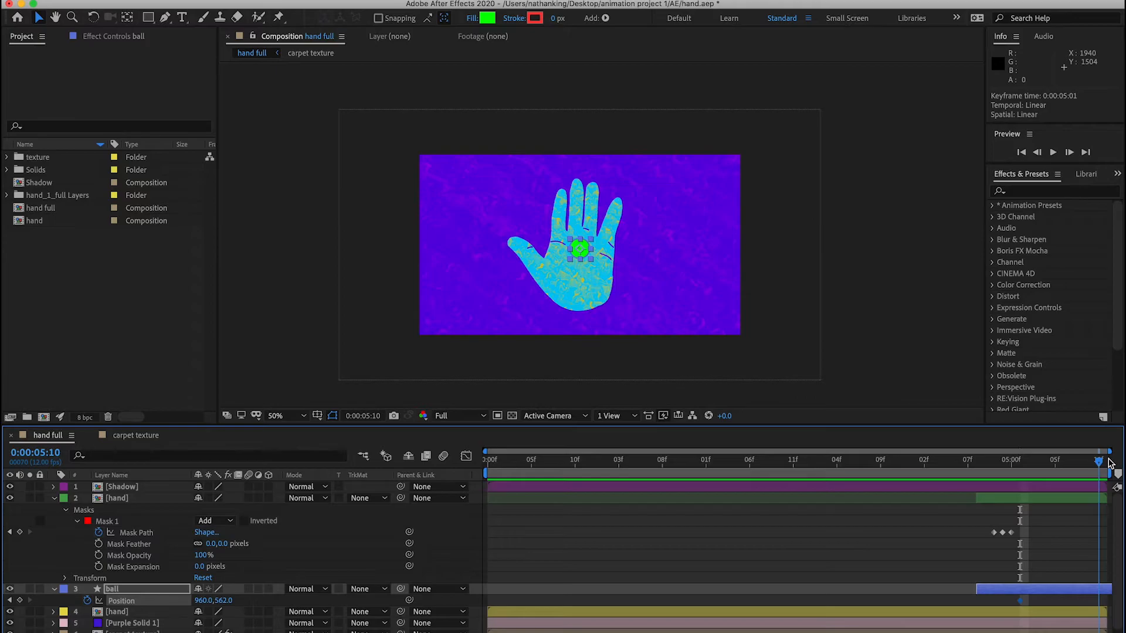
{"action": "left_click_drag", "start_coordinate": [223, 601], "coordinate": [170, 630]}
{"action": "left_click_drag", "start_coordinate": [229, 600], "coordinate": [19, 611]}
{"action": "left_click_drag", "start_coordinate": [223, 601], "coordinate": [76, 623]}
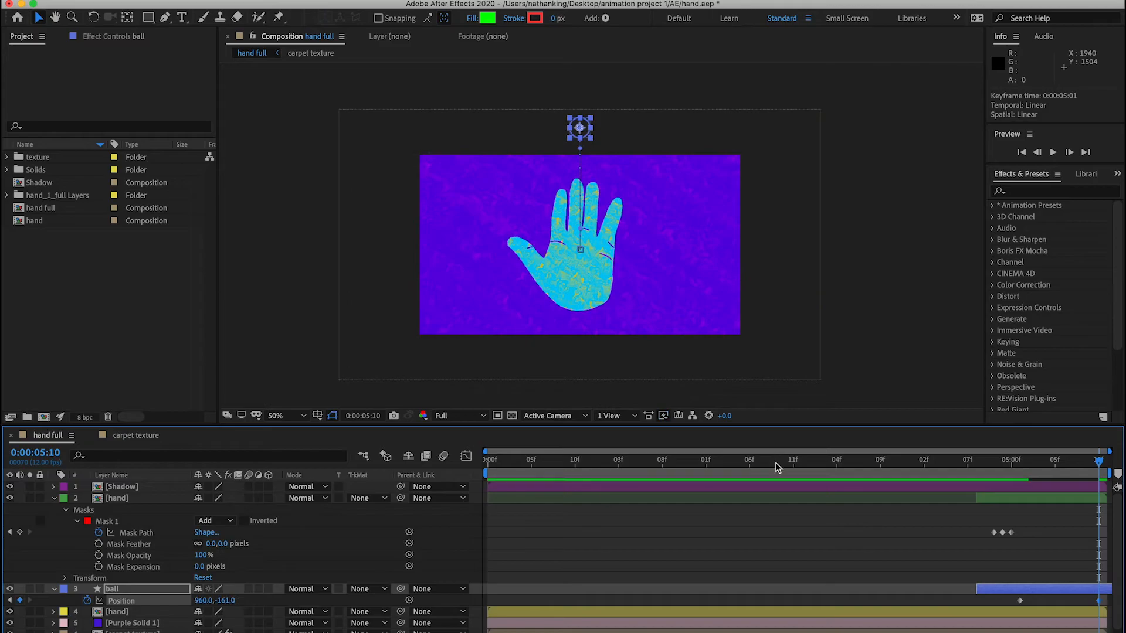
- Preview the ball's upward motion and examine how it overlaps the fingers at 0:00:05:05
{"action": "left_click", "coordinate": [995, 457]}
{"action": "key", "text": "space"}
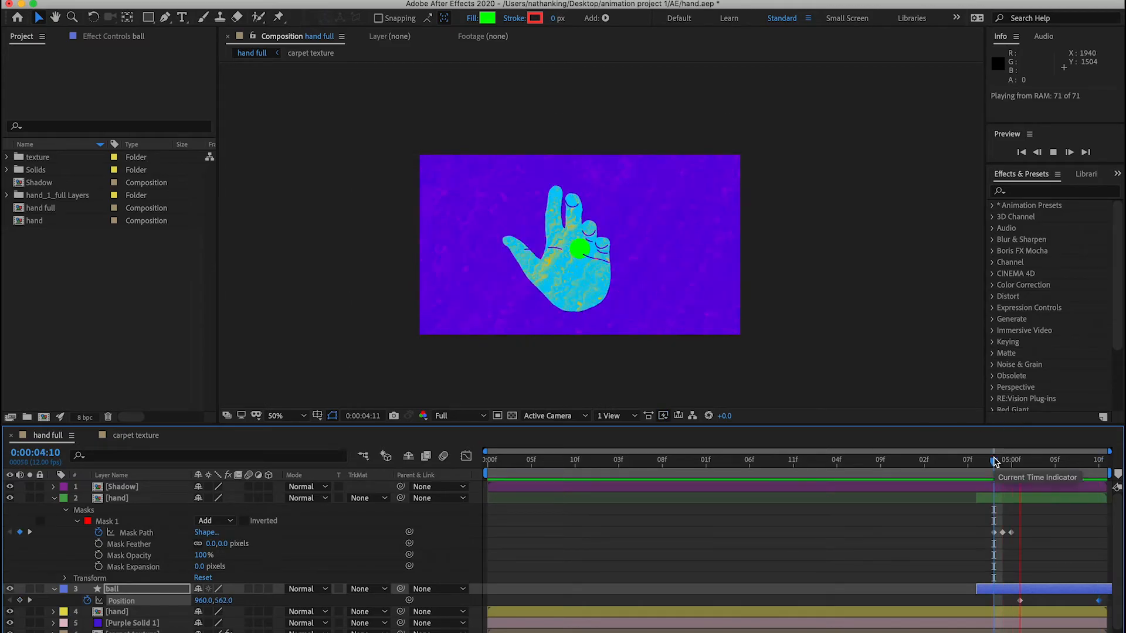
{"action": "left_click_drag", "start_coordinate": [995, 462], "coordinate": [1059, 458]}
{"action": "key", "text": "slash"}
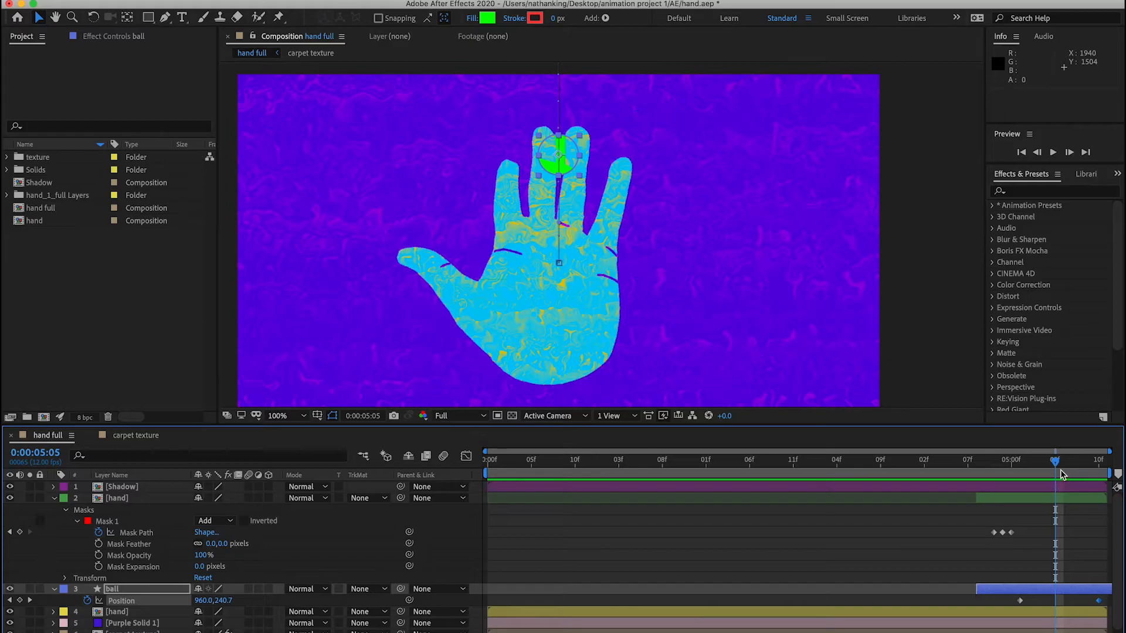
- Trim the end of the upper hand layer to 0:00:05:01, just after its last mask keyframe
{"action": "left_click_drag", "start_coordinate": [1055, 464], "coordinate": [1013, 473]}
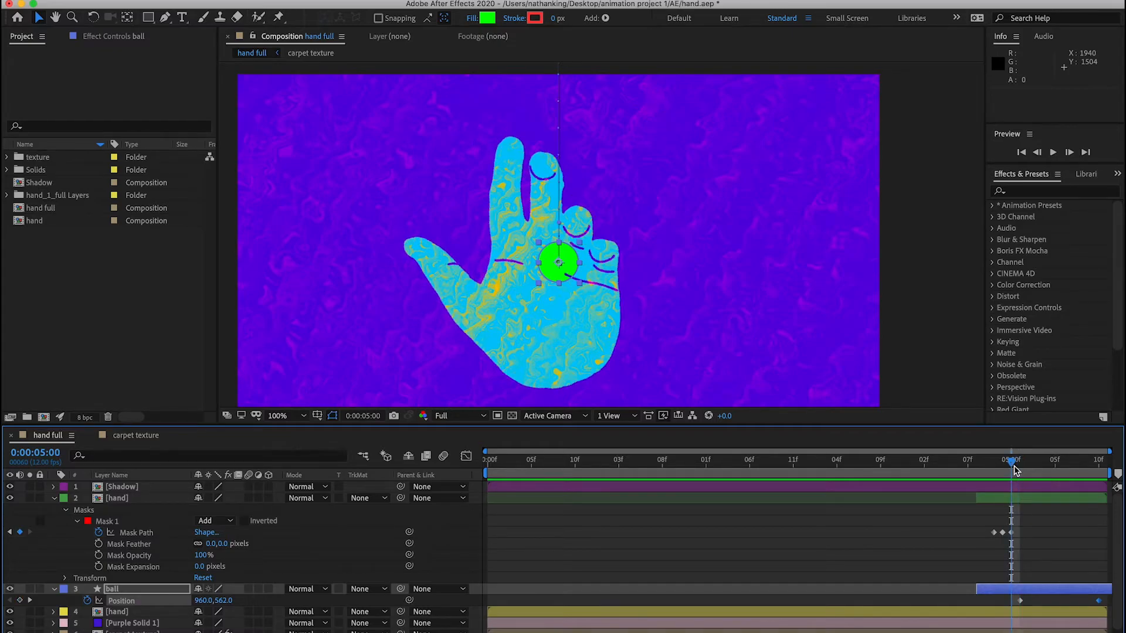
{"action": "left_click", "coordinate": [1019, 498]}
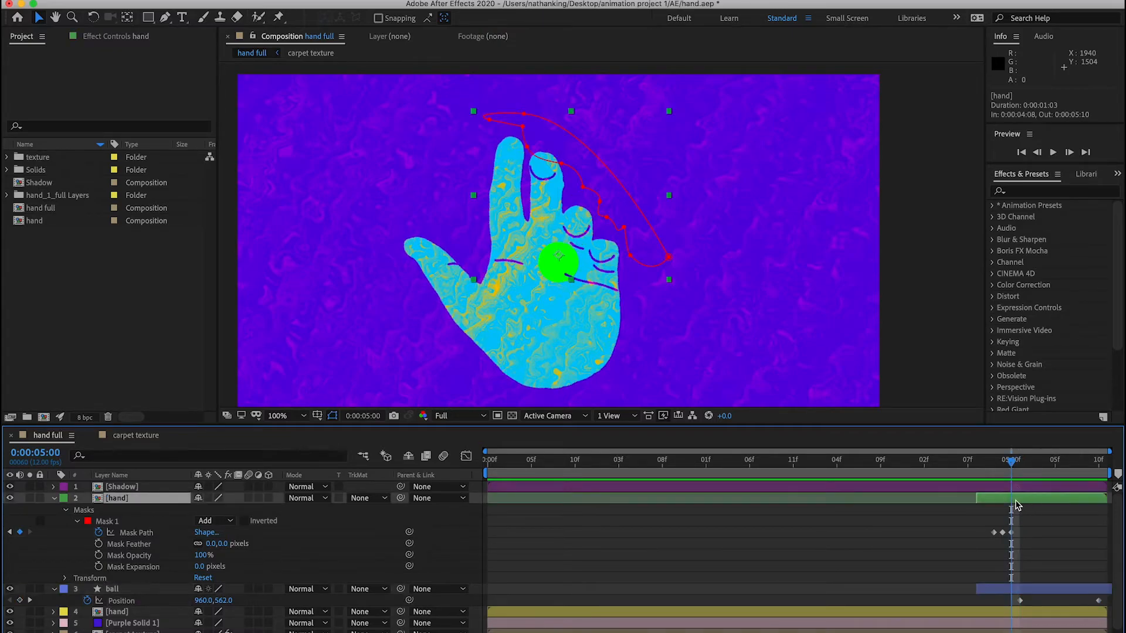
{"action": "mouse_move", "coordinate": [1021, 472]}
{"action": "left_mouse_down"}
{"action": "mouse_move", "coordinate": [1003, 469]}
{"action": "mouse_move", "coordinate": [1021, 468]}
{"action": "left_mouse_up"}
{"action": "key", "text": "Page_Up"}
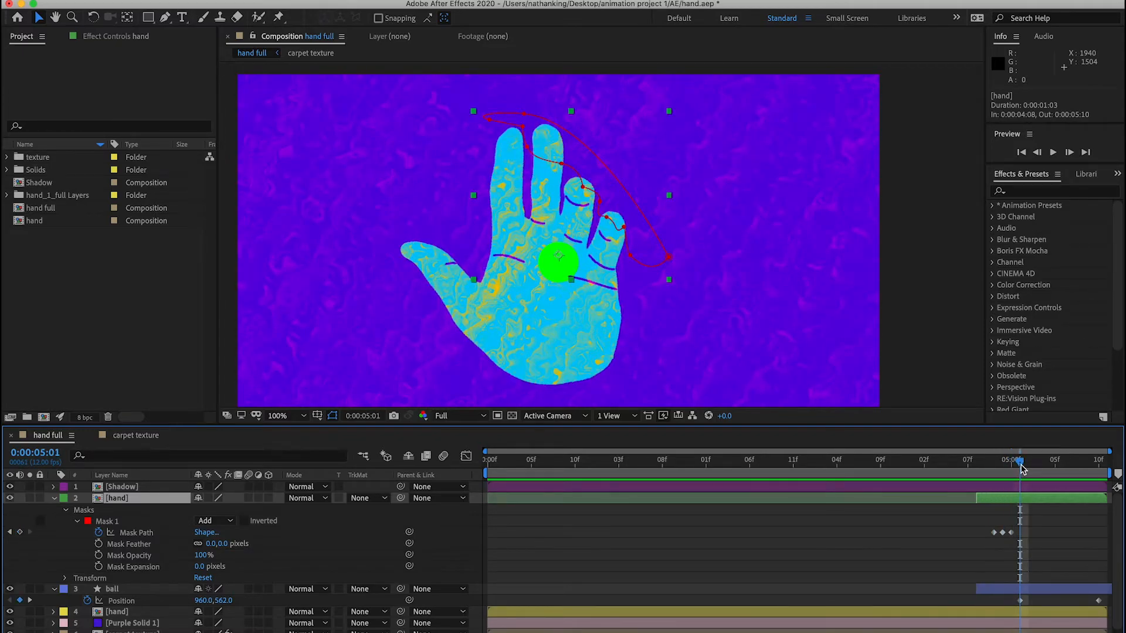
{"action": "mouse_move", "coordinate": [1105, 500]}
{"action": "left_mouse_down"}
{"action": "mouse_move", "coordinate": [1019, 506]}
{"action": "mouse_move", "coordinate": [1105, 502]}
{"action": "left_mouse_up"}
{"action": "key", "text": "alt+bracketright"}
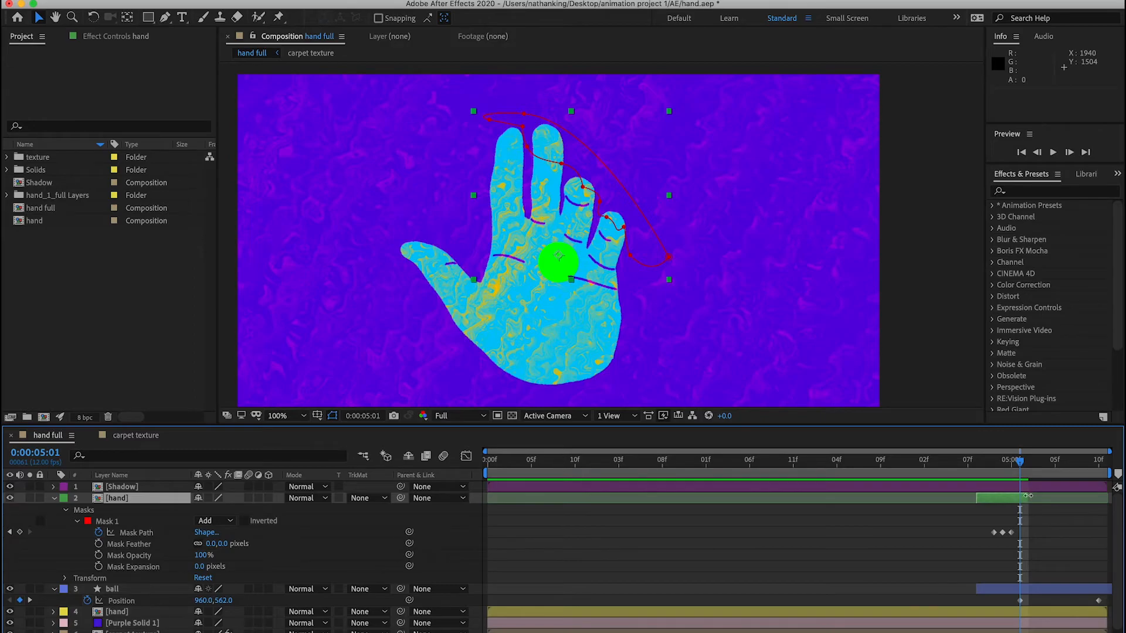
- Play back the animation from 0:00:04:06 and inspect the ball reveal at 0:00:05:00 and 0:00:05:01
{"action": "left_click_drag", "start_coordinate": [1020, 465], "coordinate": [960, 469]}
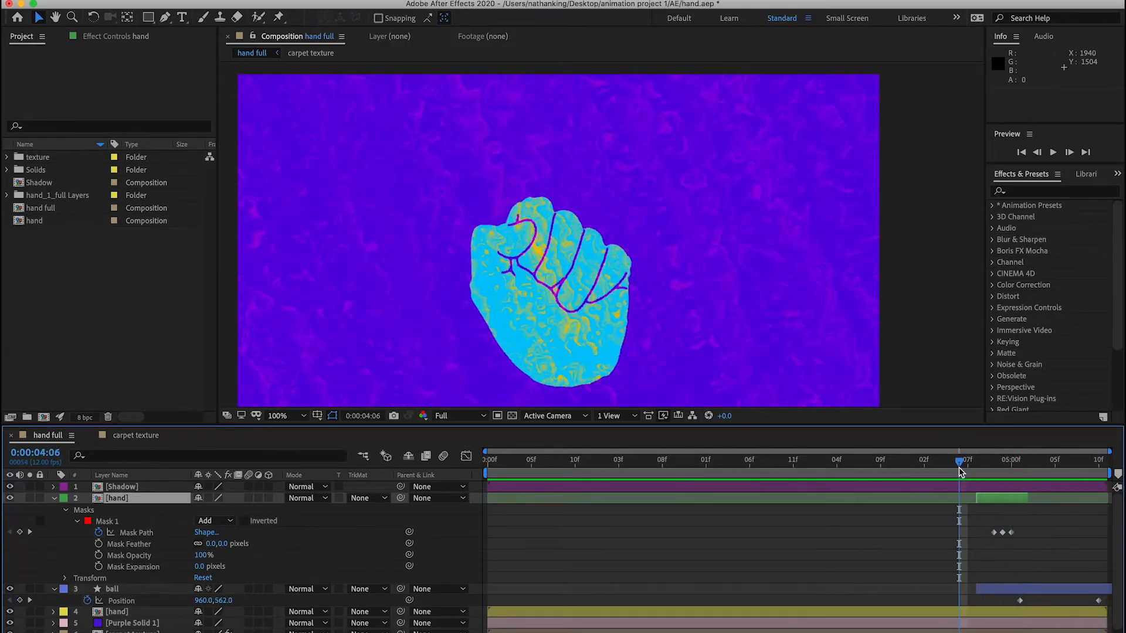
{"action": "key", "text": "space"}
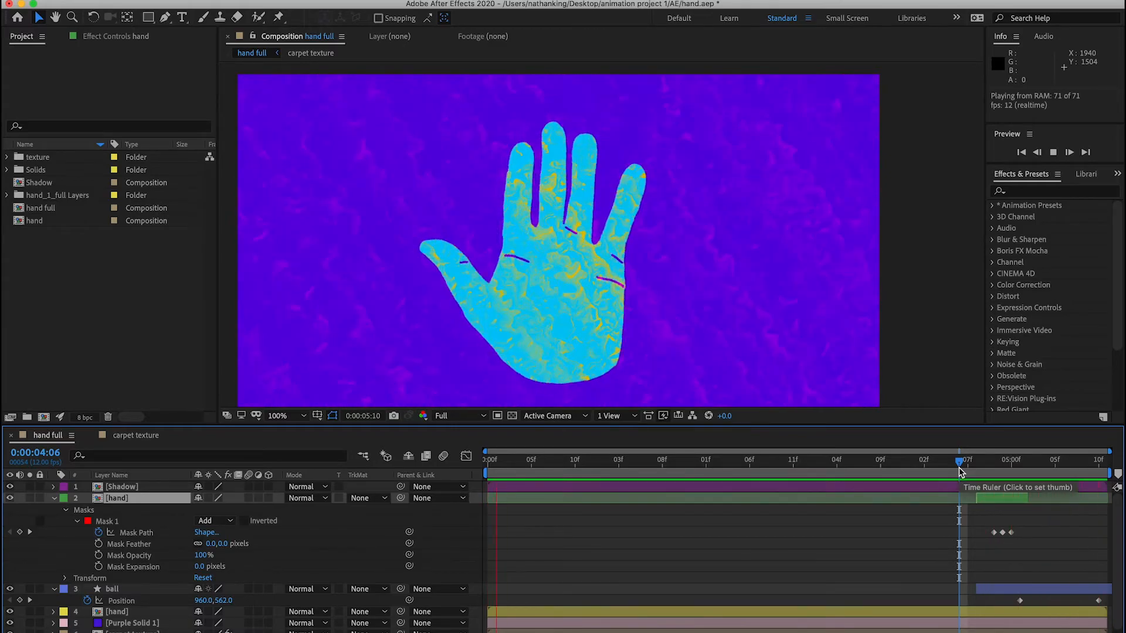
{"action": "key", "text": "space"}
{"action": "left_click", "coordinate": [1013, 465]}
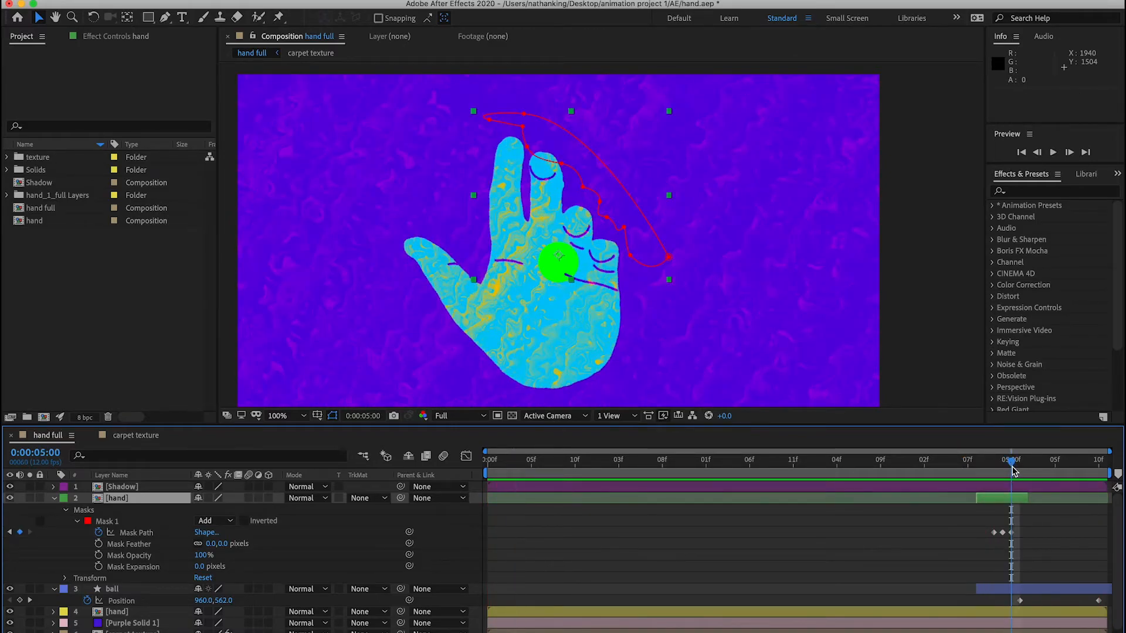
{"action": "left_click_drag", "start_coordinate": [1013, 465], "coordinate": [1020, 473]}
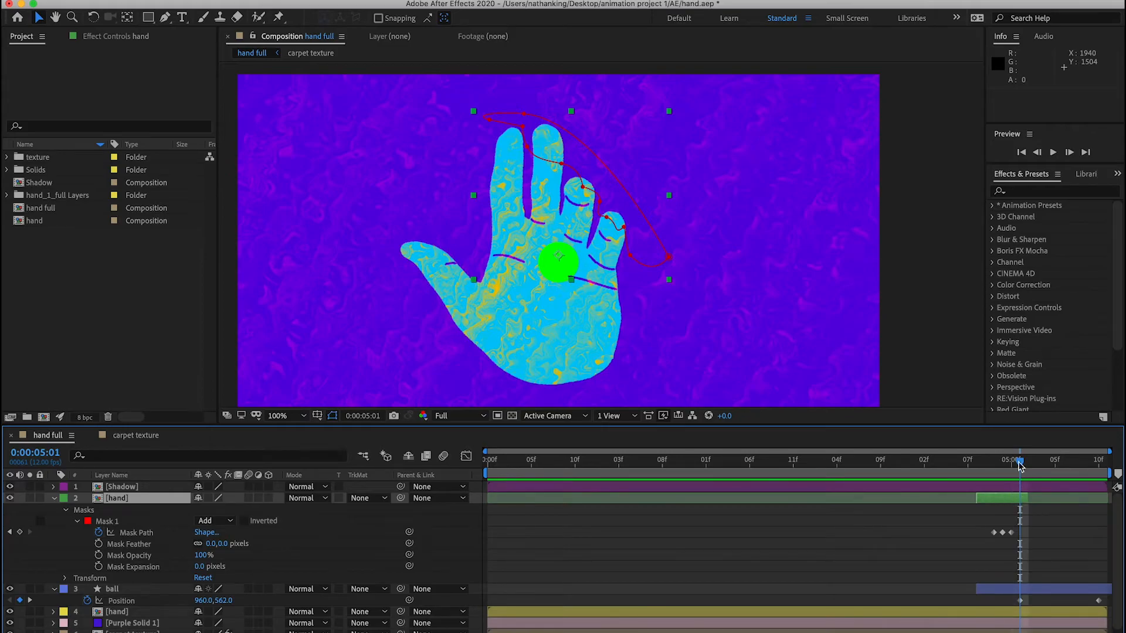
- Try moving the upper hand layer's Mask 1 clear of the hand at 0:00:05:01 and check the surrounding frames
{"action": "left_click", "coordinate": [1012, 534]}
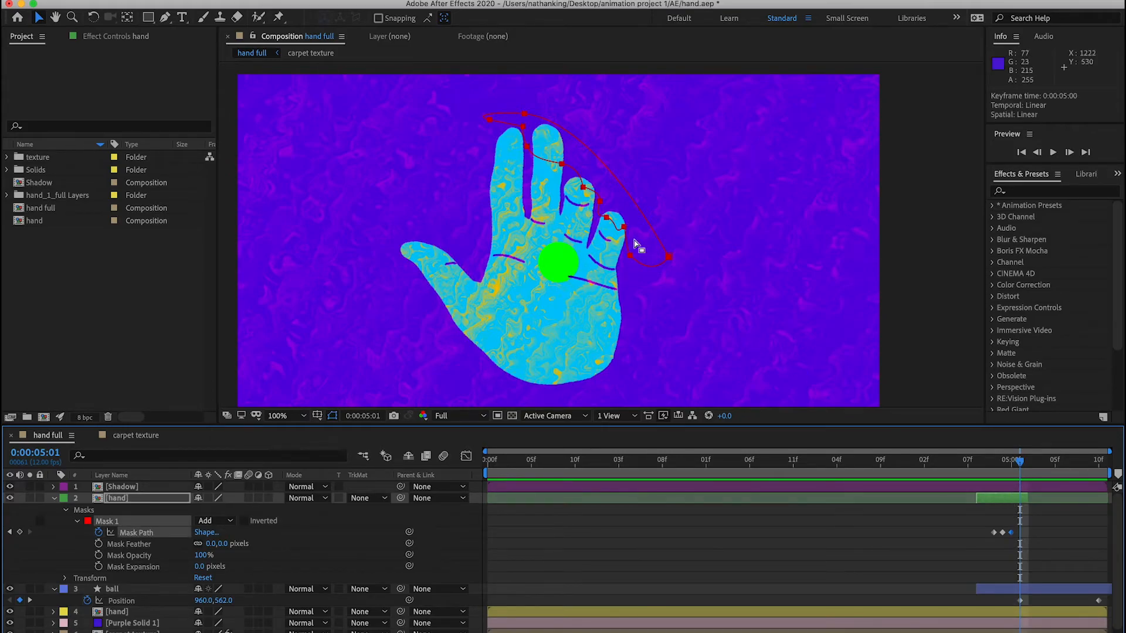
{"action": "left_click_drag", "start_coordinate": [623, 230], "coordinate": [859, 232]}
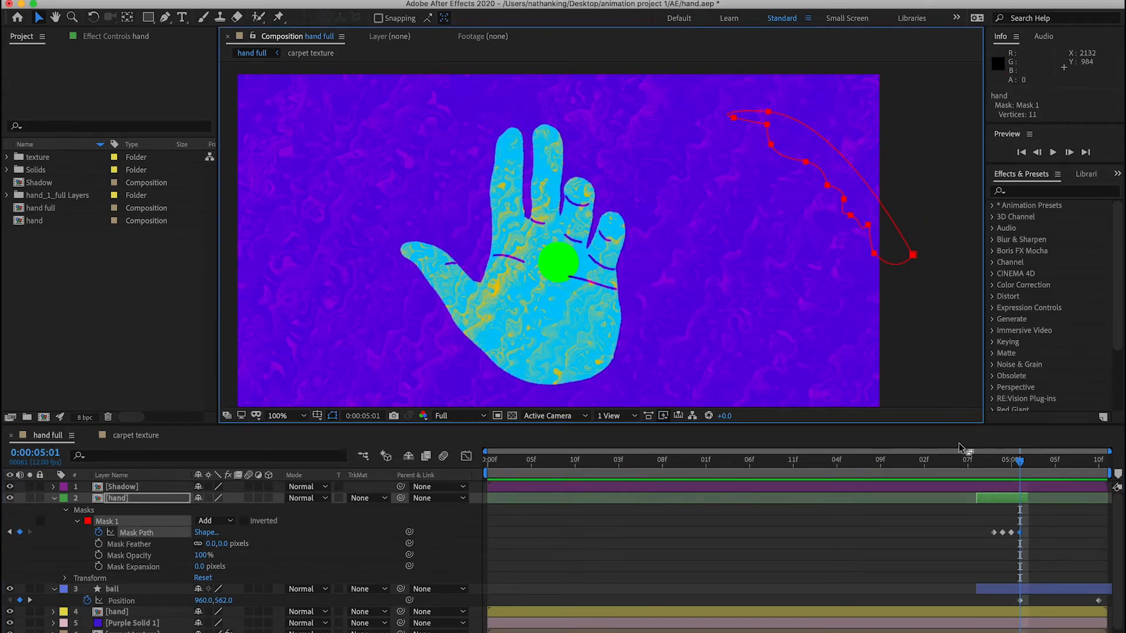
{"action": "mouse_move", "coordinate": [1022, 466]}
{"action": "left_mouse_down"}
{"action": "mouse_move", "coordinate": [967, 463]}
{"action": "mouse_move", "coordinate": [1039, 464]}
{"action": "mouse_move", "coordinate": [968, 462]}
{"action": "mouse_move", "coordinate": [1029, 462]}
{"action": "left_mouse_up"}
{"action": "key", "text": "space"}
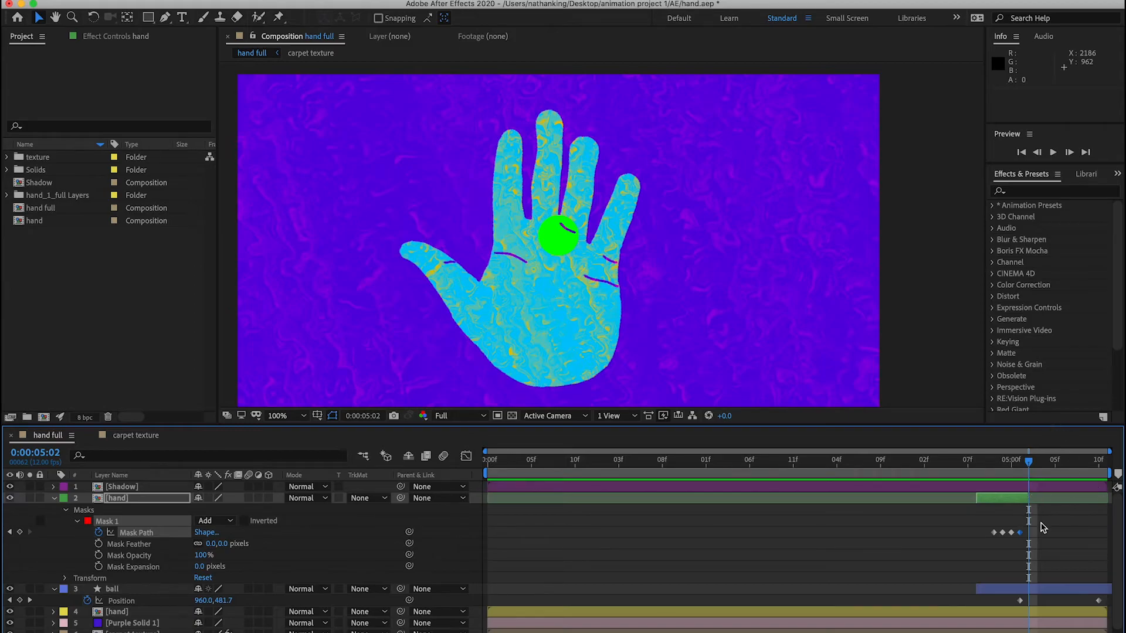
{"action": "mouse_move", "coordinate": [1033, 470]}
{"action": "left_mouse_down"}
{"action": "mouse_move", "coordinate": [994, 463]}
{"action": "mouse_move", "coordinate": [1015, 464]}
{"action": "left_mouse_up"}
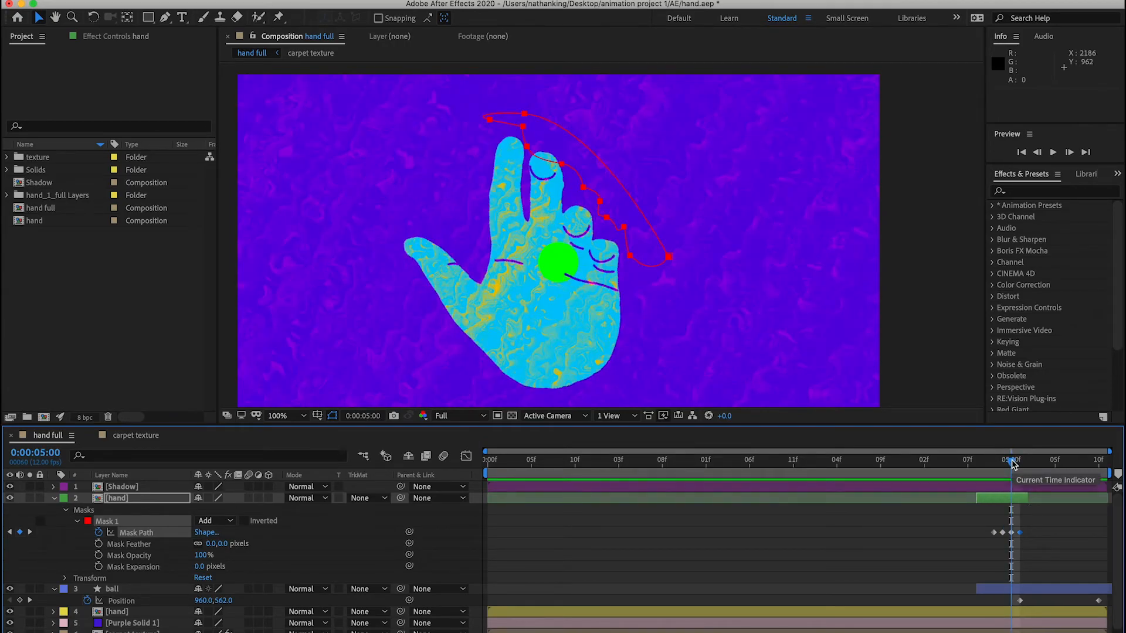
{"action": "key", "text": "super+z"}
- At 0:00:04:11, add a new mask to the Shadow layer
{"action": "mouse_move", "coordinate": [1016, 470]}
{"action": "left_mouse_down"}
{"action": "mouse_move", "coordinate": [993, 469]}
{"action": "mouse_move", "coordinate": [1004, 469]}
{"action": "left_mouse_up"}
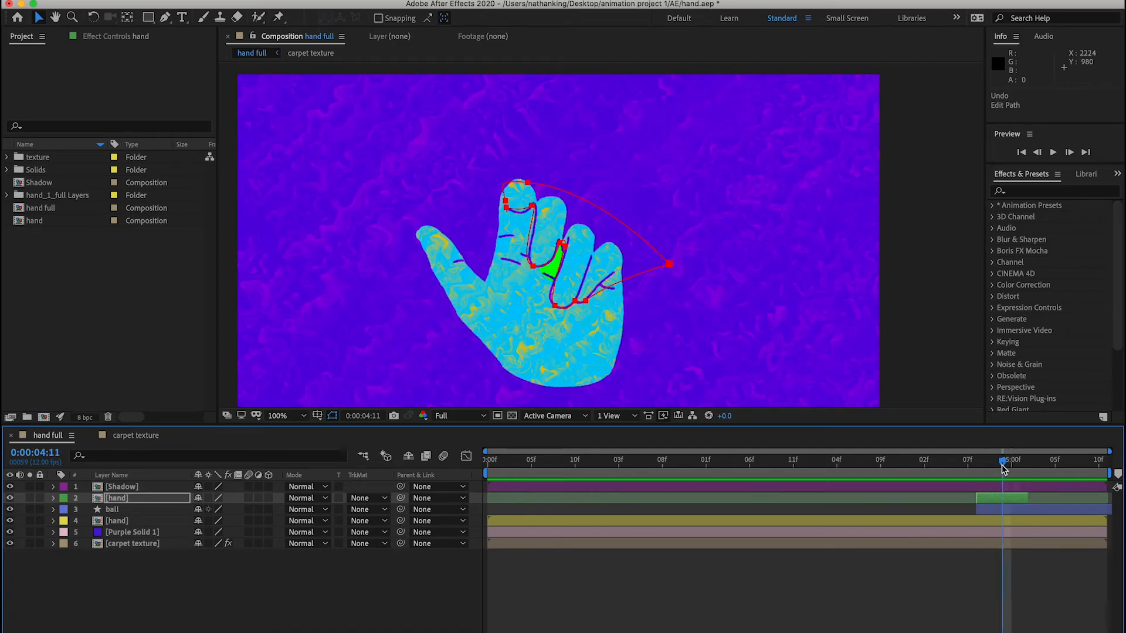
{"action": "left_click", "coordinate": [1005, 485]}
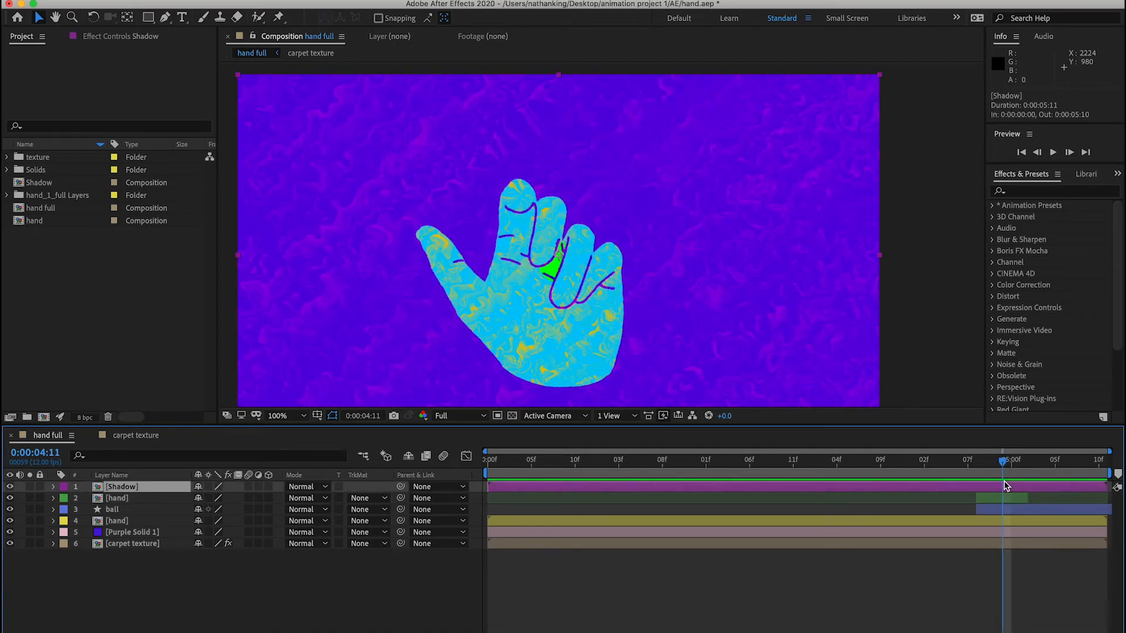
{"action": "right_click", "coordinate": [1004, 482]}
{"action": "mouse_move", "coordinate": [947, 301]}
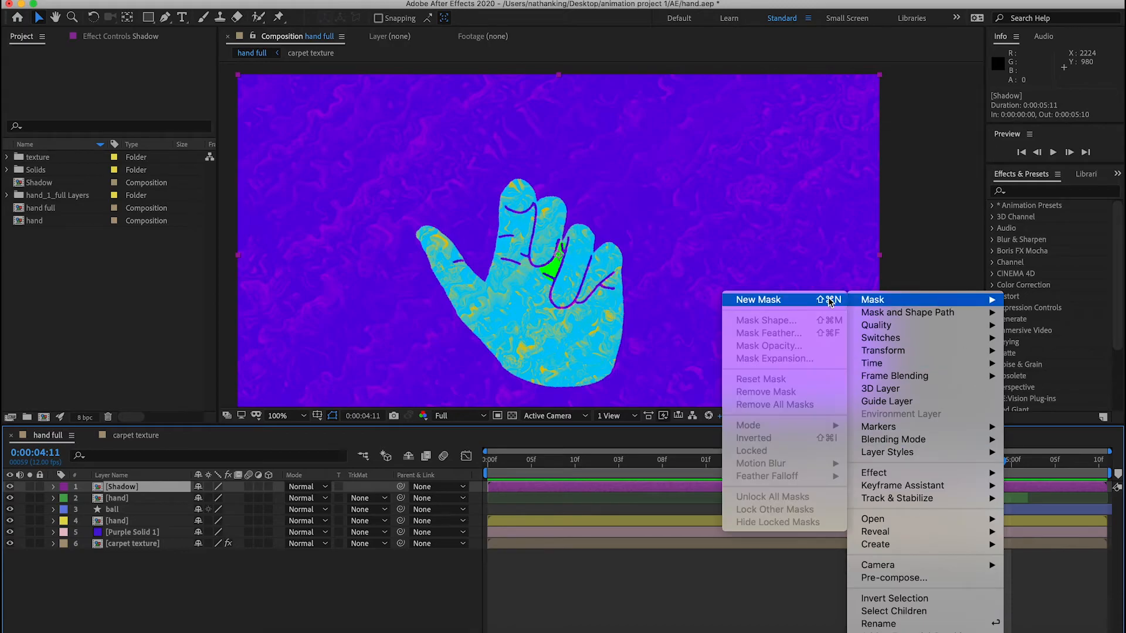
{"action": "left_click", "coordinate": [803, 300]}
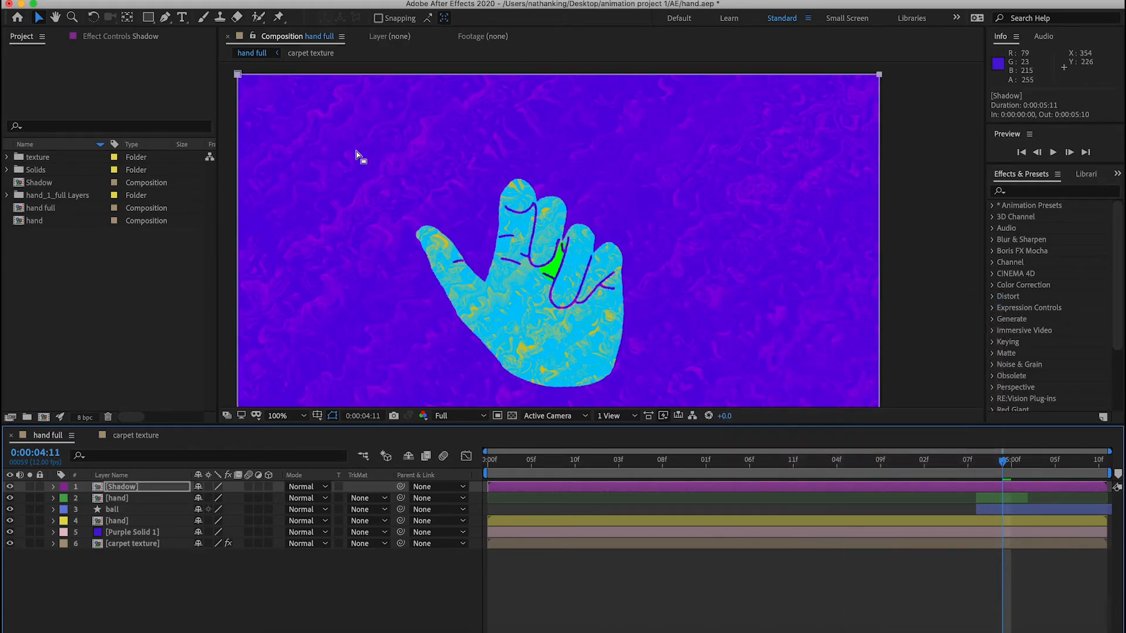
- Draw a small four-point Pen mask on the Shadow layer around the crease crossing the ball, and delete the full-frame Mask 1
{"action": "key", "text": "g"}
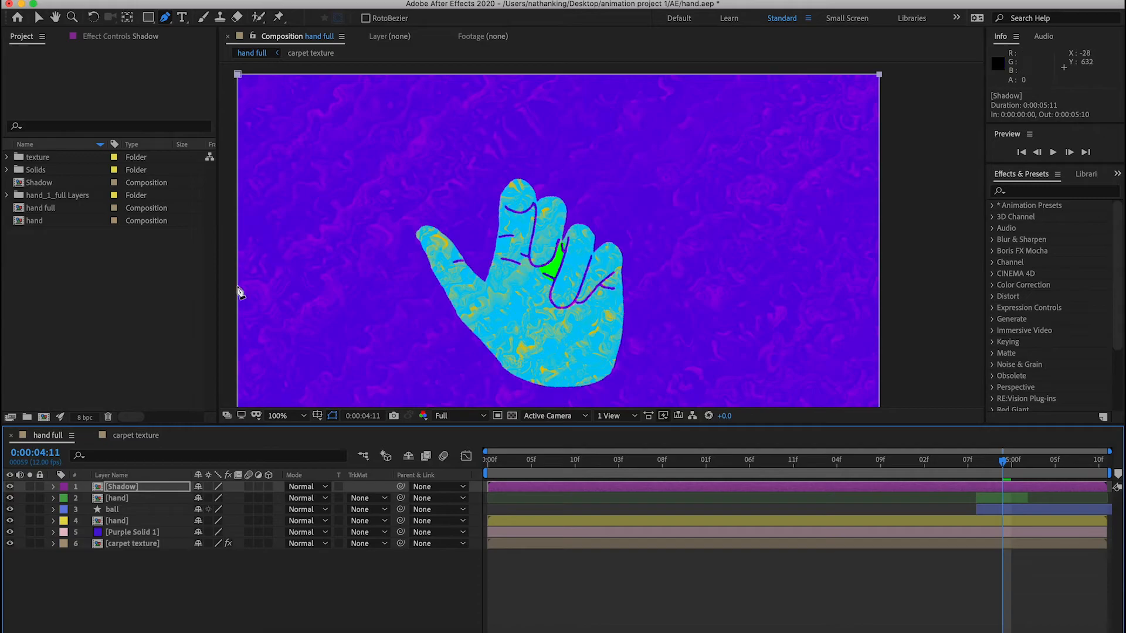
{"action": "left_click", "coordinate": [54, 487]}
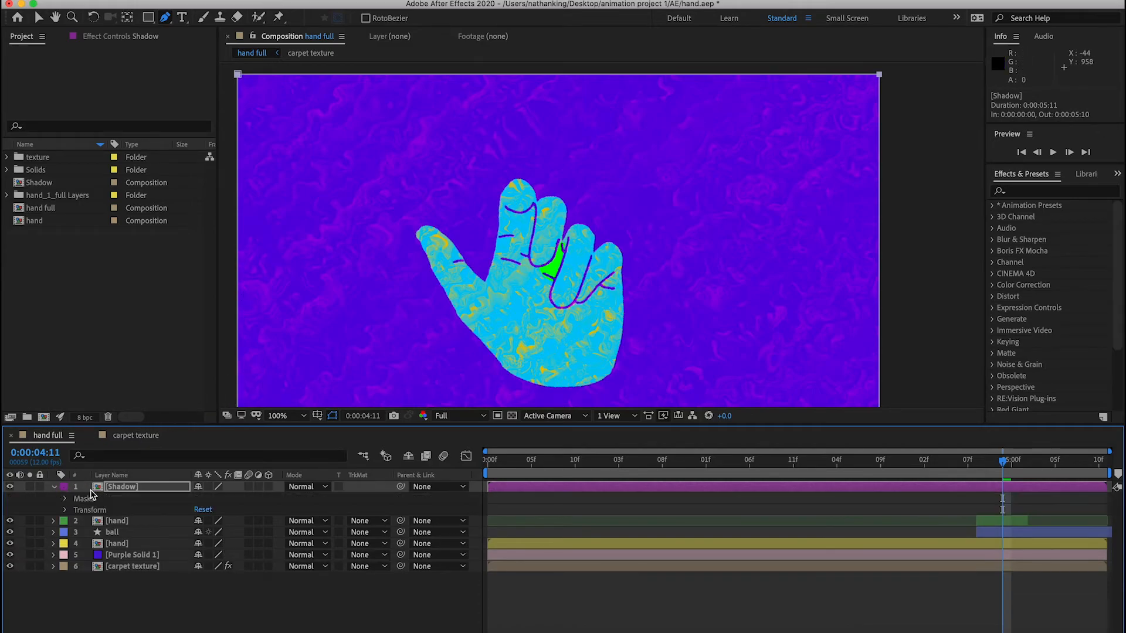
{"action": "left_click", "coordinate": [64, 500]}
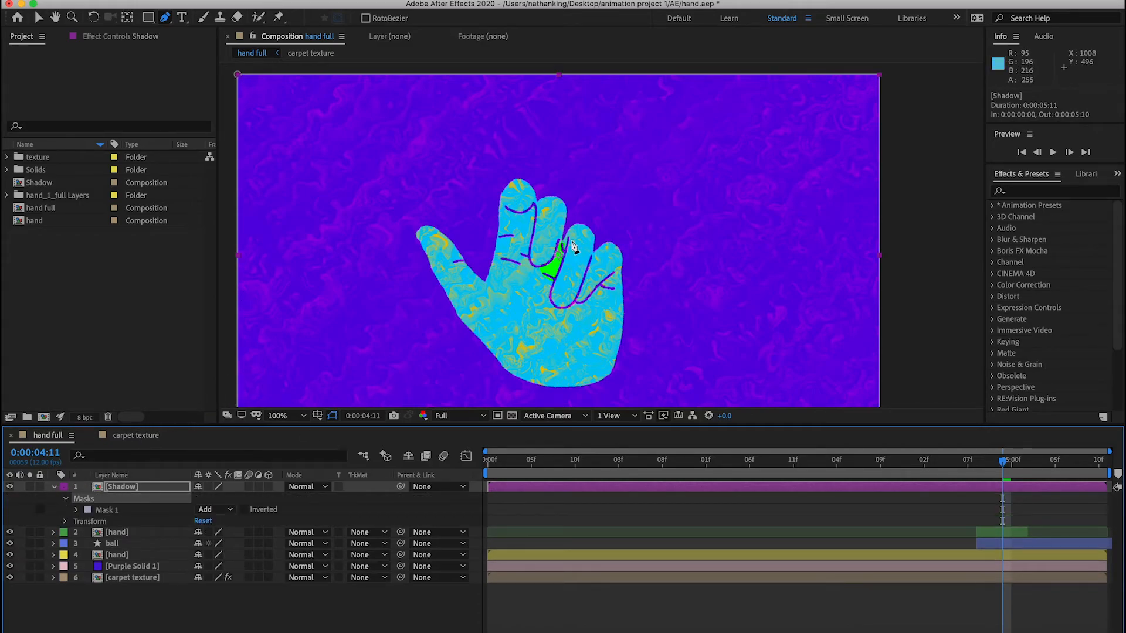
{"action": "left_click", "coordinate": [545, 269]}
{"action": "left_click", "coordinate": [534, 276]}
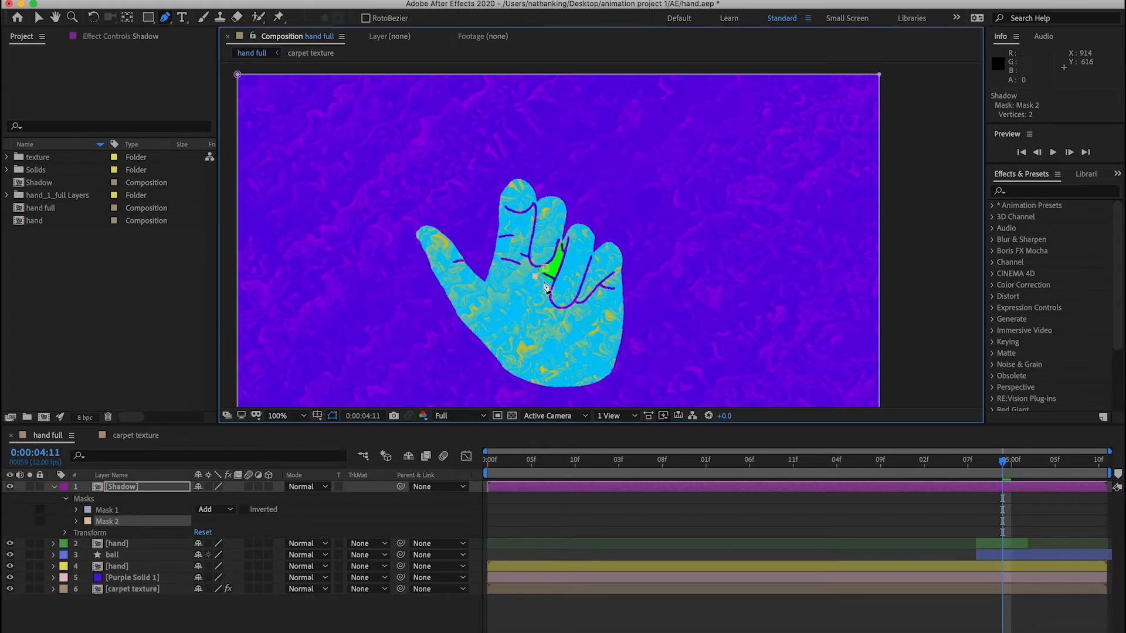
{"action": "left_click", "coordinate": [551, 284]}
{"action": "left_click", "coordinate": [545, 269]}
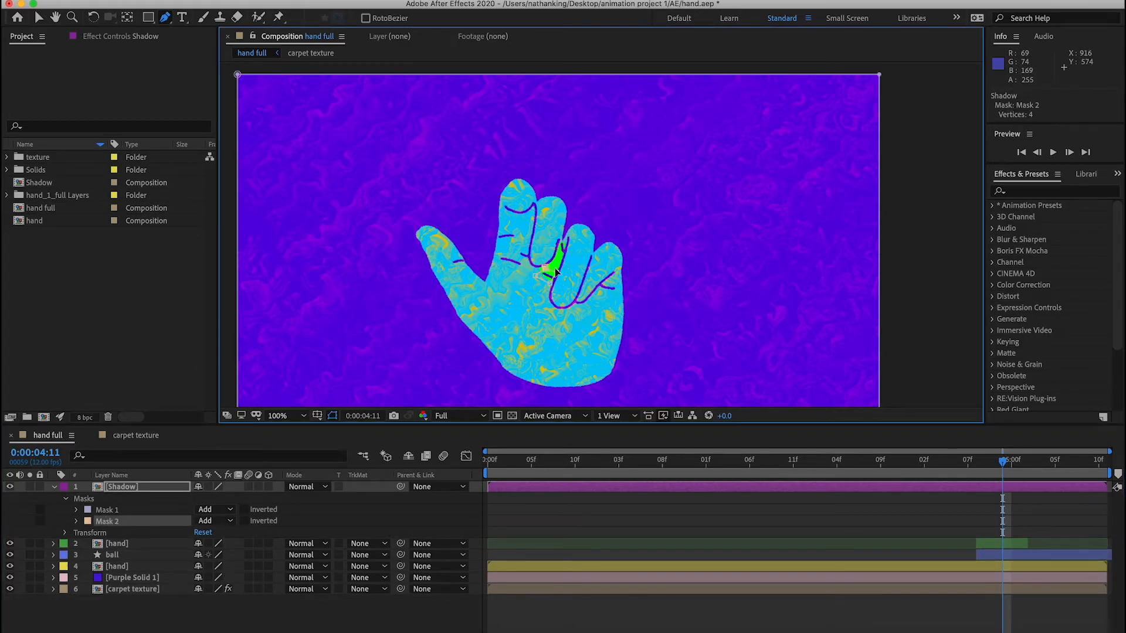
{"action": "left_click", "coordinate": [138, 511]}
{"action": "key", "text": "Delete"}
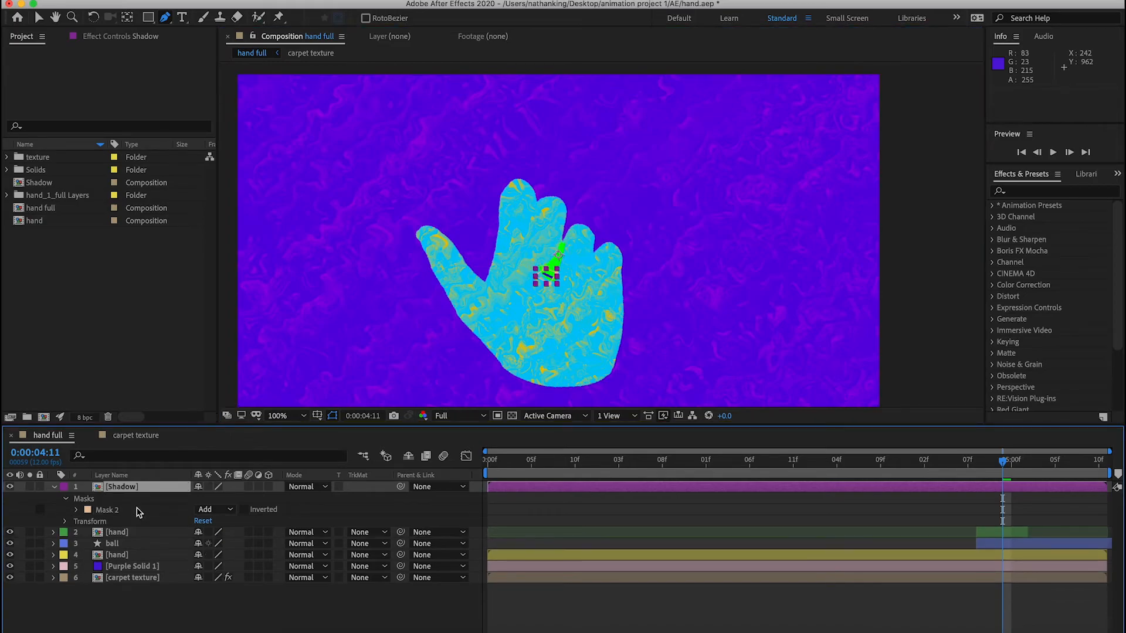
- Adjust the lower corner of the Shadow layer's Mask 2 and set its mode to Subtract
{"action": "key", "text": "period"}
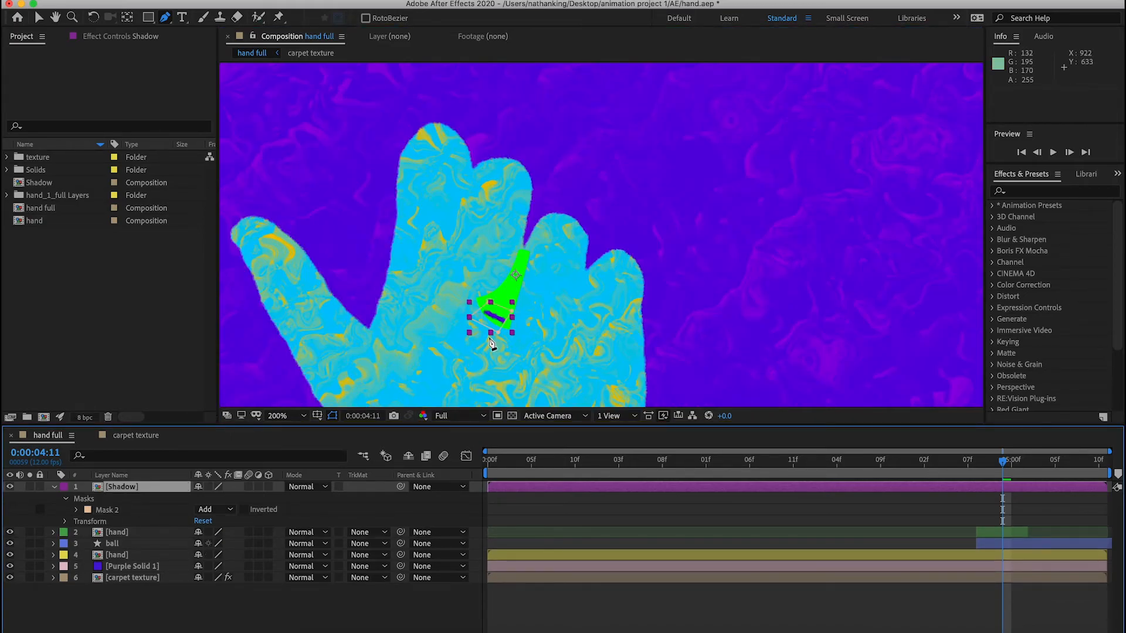
{"action": "left_click_drag", "start_coordinate": [498, 336], "coordinate": [504, 334]}
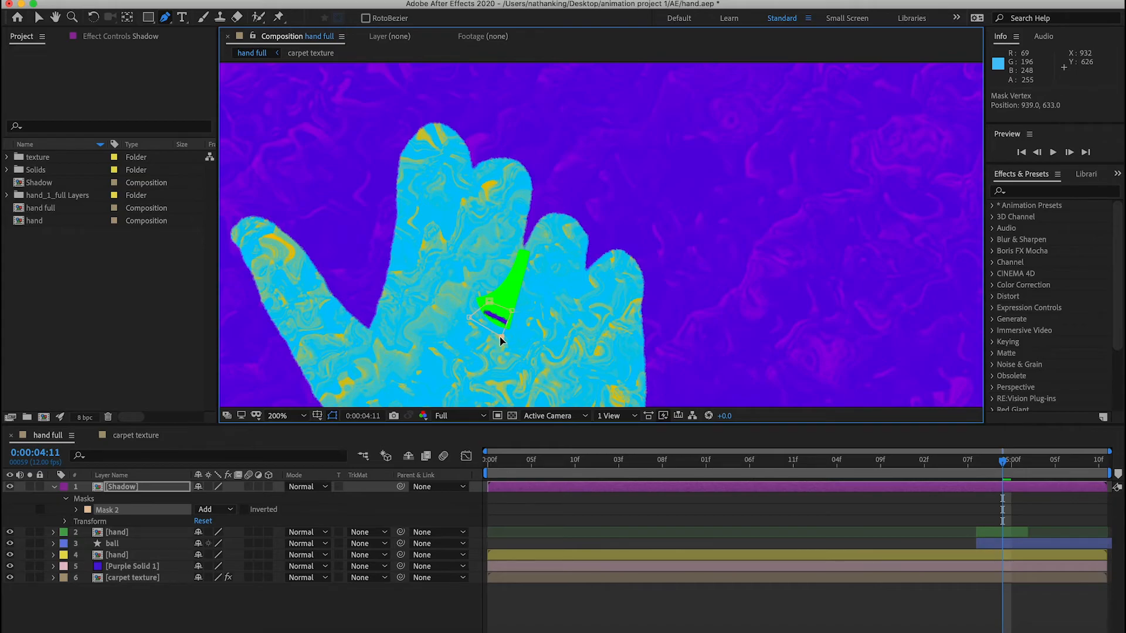
{"action": "left_click", "coordinate": [227, 511]}
{"action": "left_click", "coordinate": [244, 551]}
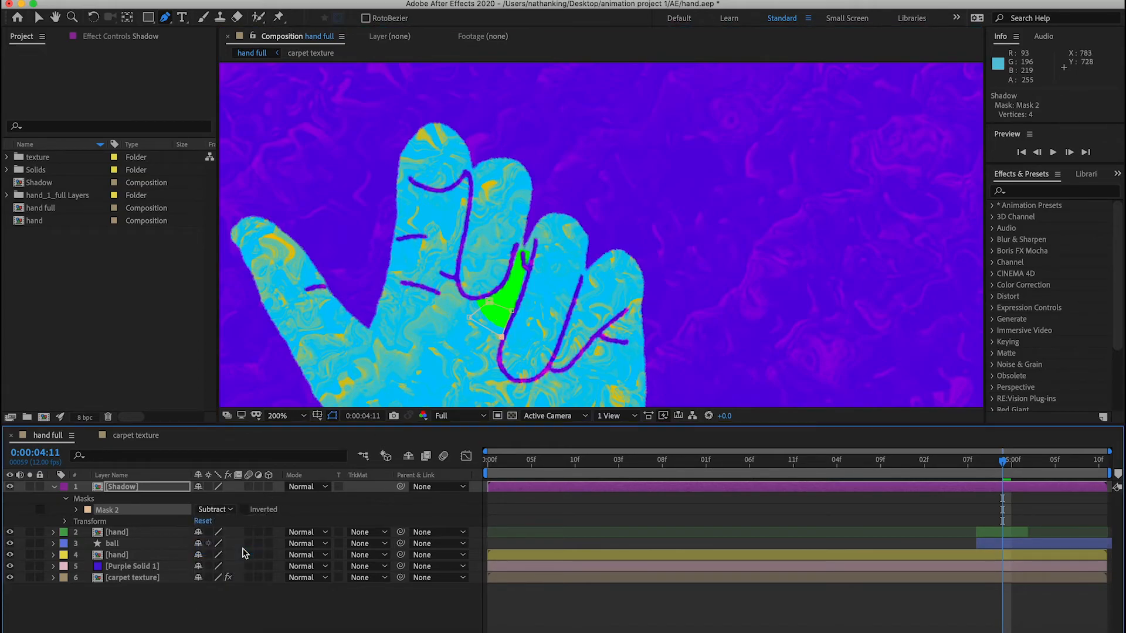
- Extend Mask 2 up along the ball area exposed between the fingers and start keyframing its Mask Path at 0:00:04:11
{"action": "left_click", "coordinate": [512, 311]}
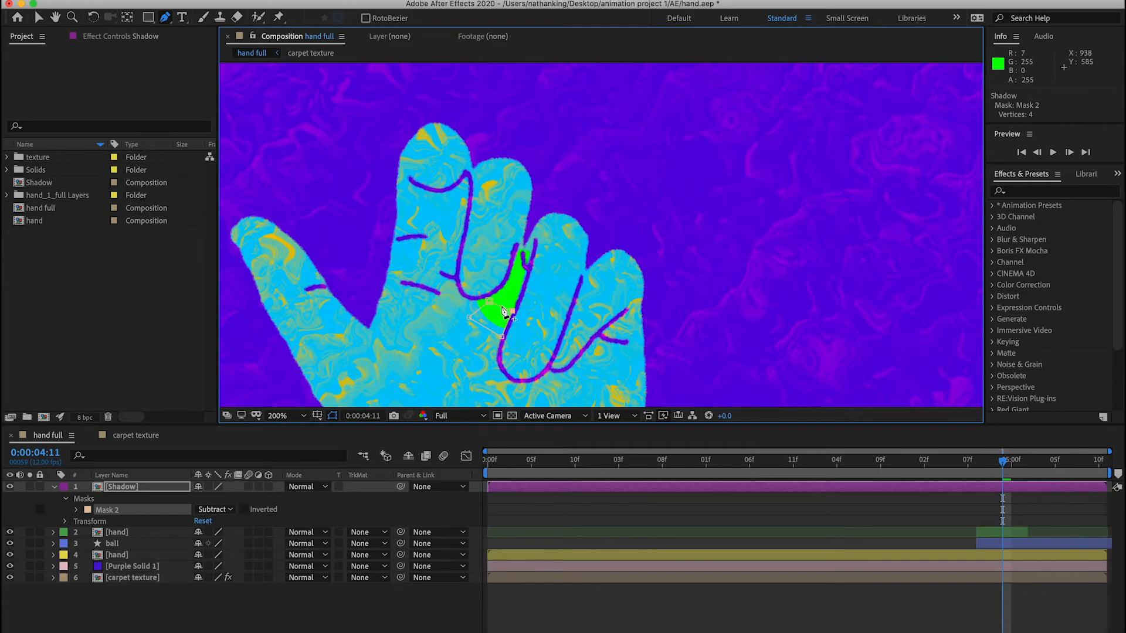
{"action": "left_click_drag", "start_coordinate": [512, 311], "coordinate": [528, 253]}
{"action": "left_click", "coordinate": [506, 280]}
{"action": "left_click", "coordinate": [77, 509]}
{"action": "left_click", "coordinate": [99, 521]}
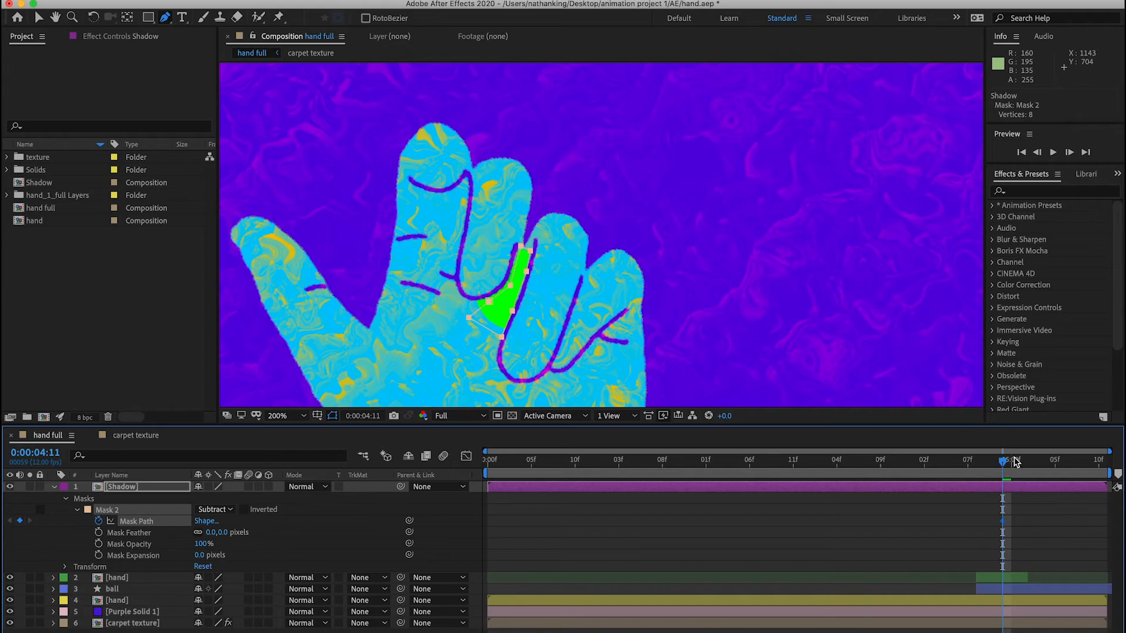
- At 0:00:04:10, move the whole Mask 2 shape outside the frame, to the right of the composition
{"action": "left_click", "coordinate": [996, 464]}
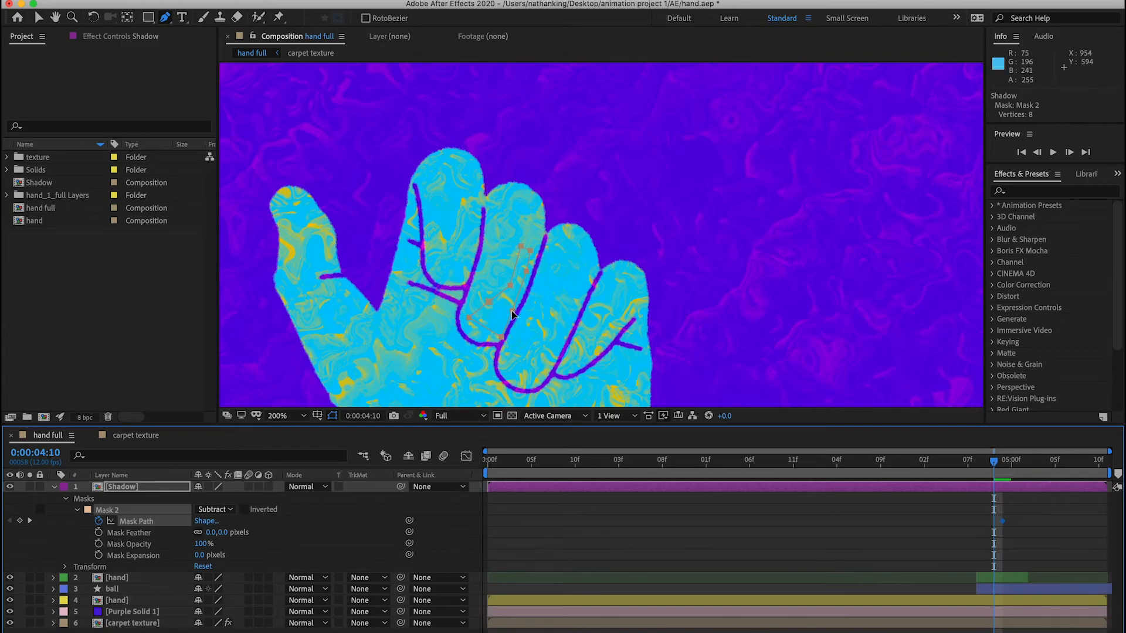
{"action": "scroll", "coordinate": [512, 315], "scroll_direction": "down", "scroll_amount": 2}
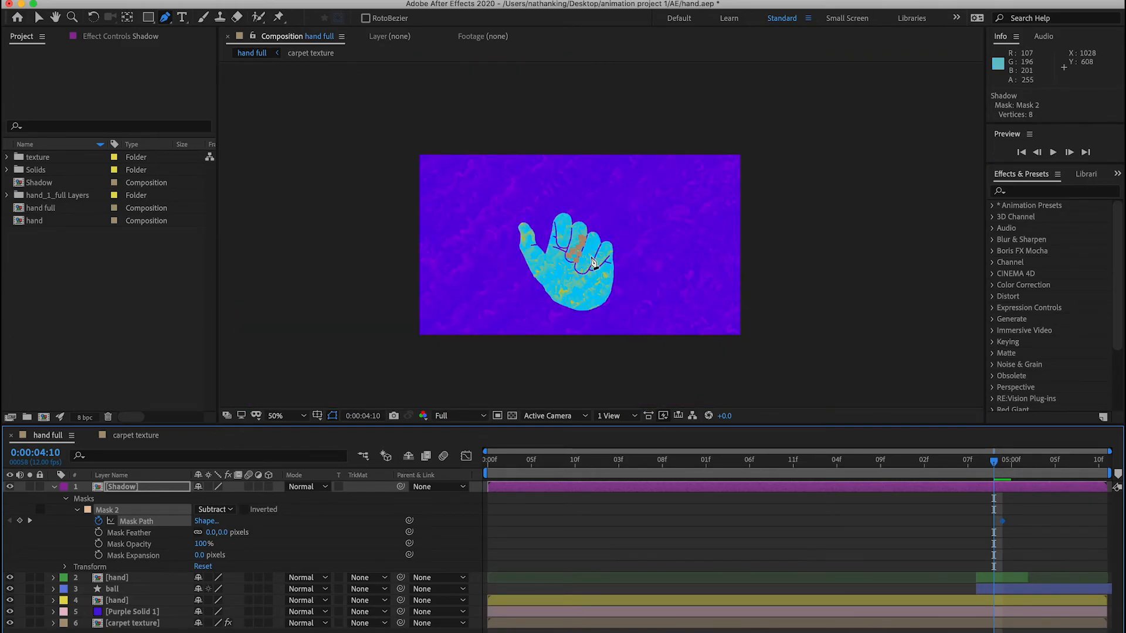
{"action": "scroll", "coordinate": [592, 263], "scroll_direction": "up", "scroll_amount": 2}
{"action": "mouse_move", "coordinate": [990, 467]}
{"action": "left_mouse_down"}
{"action": "mouse_move", "coordinate": [603, 490]}
{"action": "mouse_move", "coordinate": [673, 473]}
{"action": "mouse_move", "coordinate": [1003, 481]}
{"action": "mouse_move", "coordinate": [993, 469]}
{"action": "left_mouse_up"}
{"action": "left_click_drag", "start_coordinate": [512, 311], "coordinate": [1032, 346]}
{"action": "key", "text": "comma"}
{"action": "key", "text": "comma"}
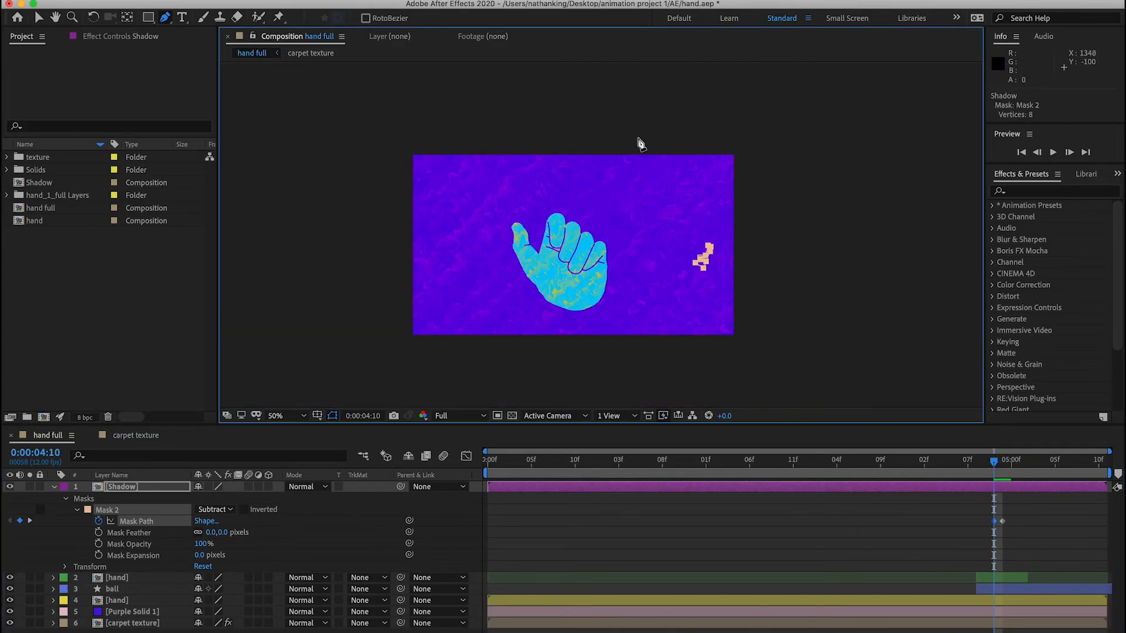
{"action": "left_click_drag", "start_coordinate": [702, 272], "coordinate": [763, 272]}
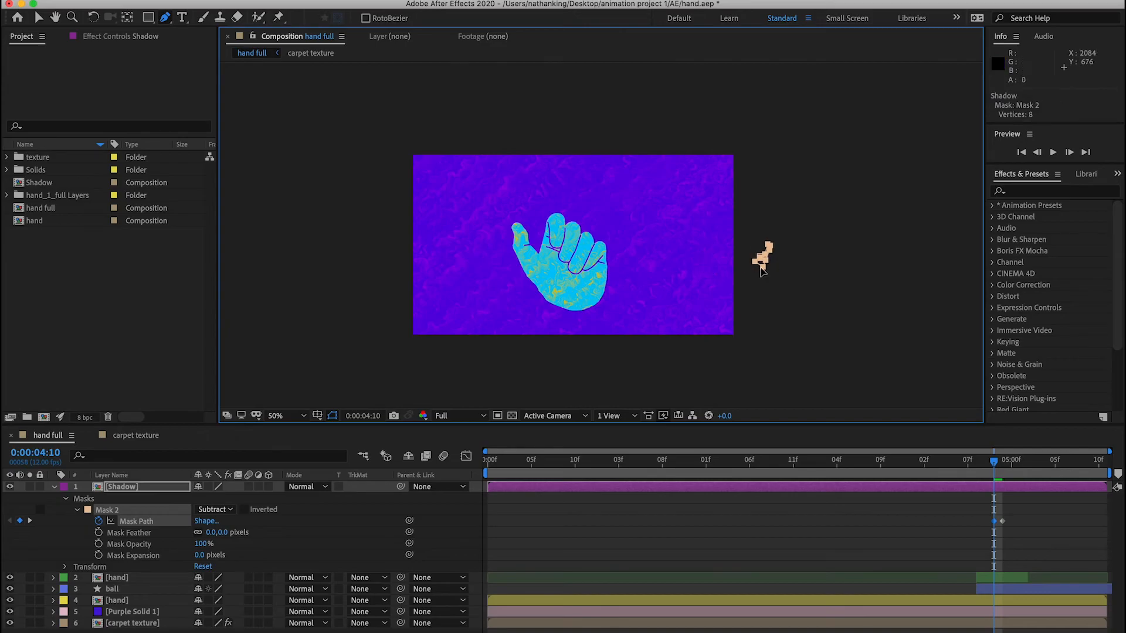
- At 0:00:05:00, add a point to Mask 2 and stretch it to the ball's lower-right edge over the palm crease
{"action": "key", "text": "period"}
{"action": "left_click_drag", "start_coordinate": [993, 466], "coordinate": [1006, 462]}
{"action": "key", "text": "period"}
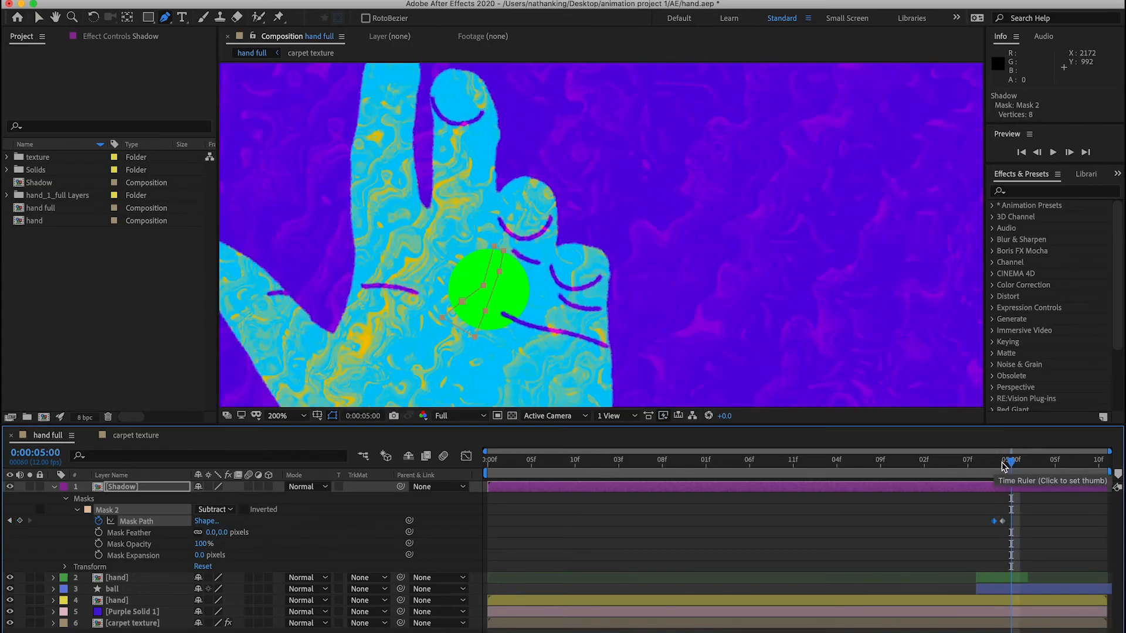
{"action": "left_click", "coordinate": [493, 293]}
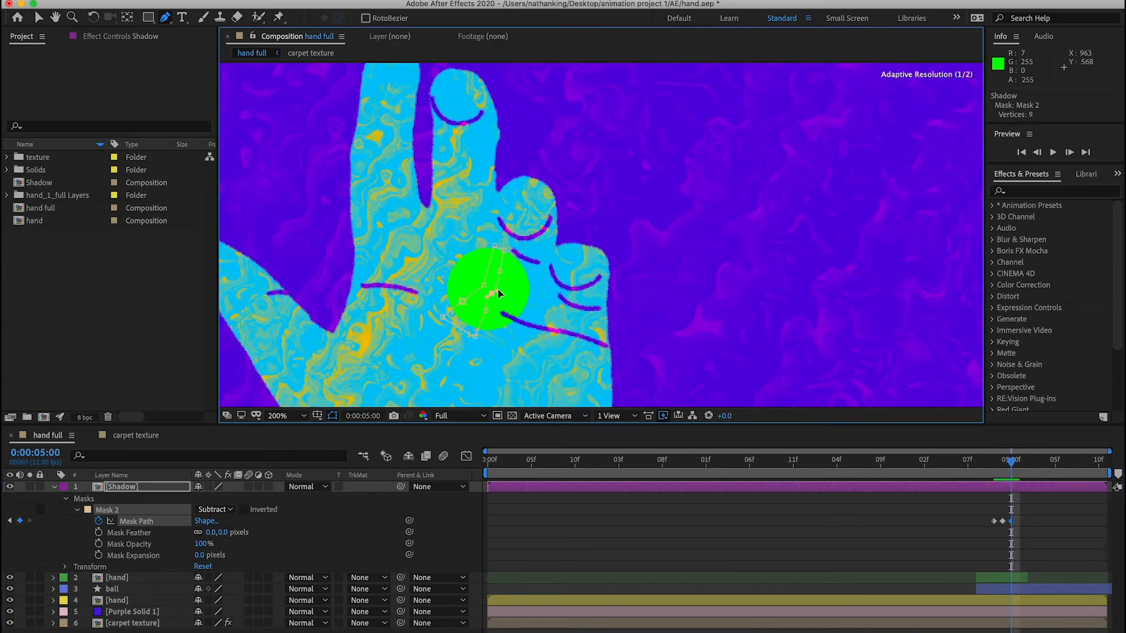
{"action": "left_click_drag", "start_coordinate": [493, 293], "coordinate": [517, 322]}
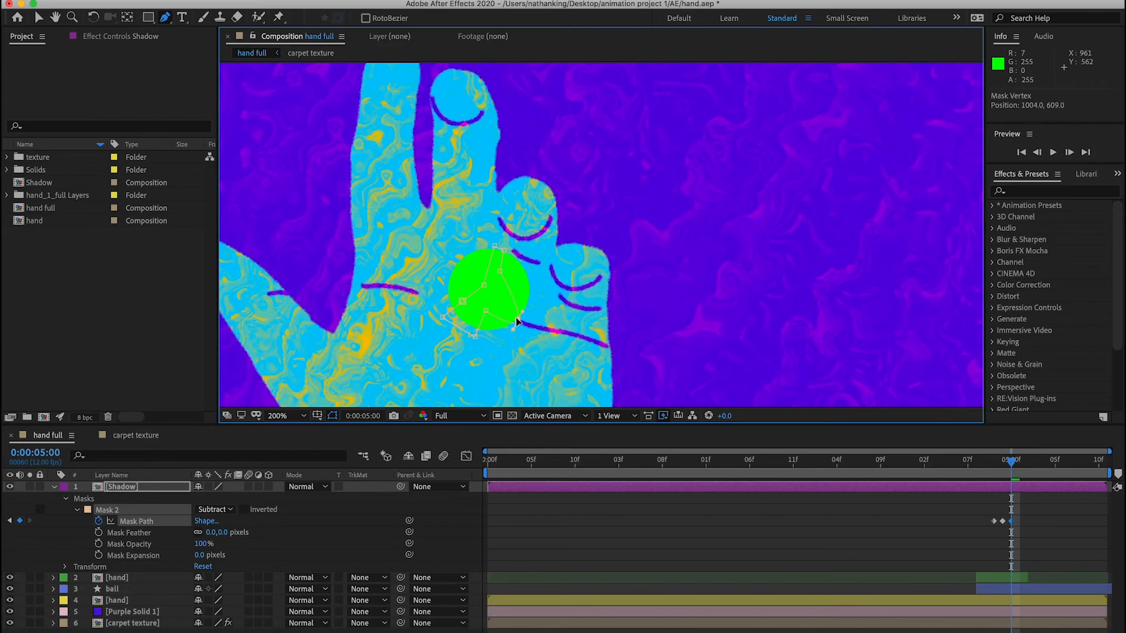
{"action": "left_click", "coordinate": [874, 564]}
- At 0:00:05:01, reshape the lower edge of the Shadow layer's Mask 2 to follow the bottom of the ball
{"action": "mouse_move", "coordinate": [1018, 466]}
{"action": "left_mouse_down"}
{"action": "mouse_move", "coordinate": [1036, 465]}
{"action": "mouse_move", "coordinate": [1021, 465]}
{"action": "left_mouse_up"}
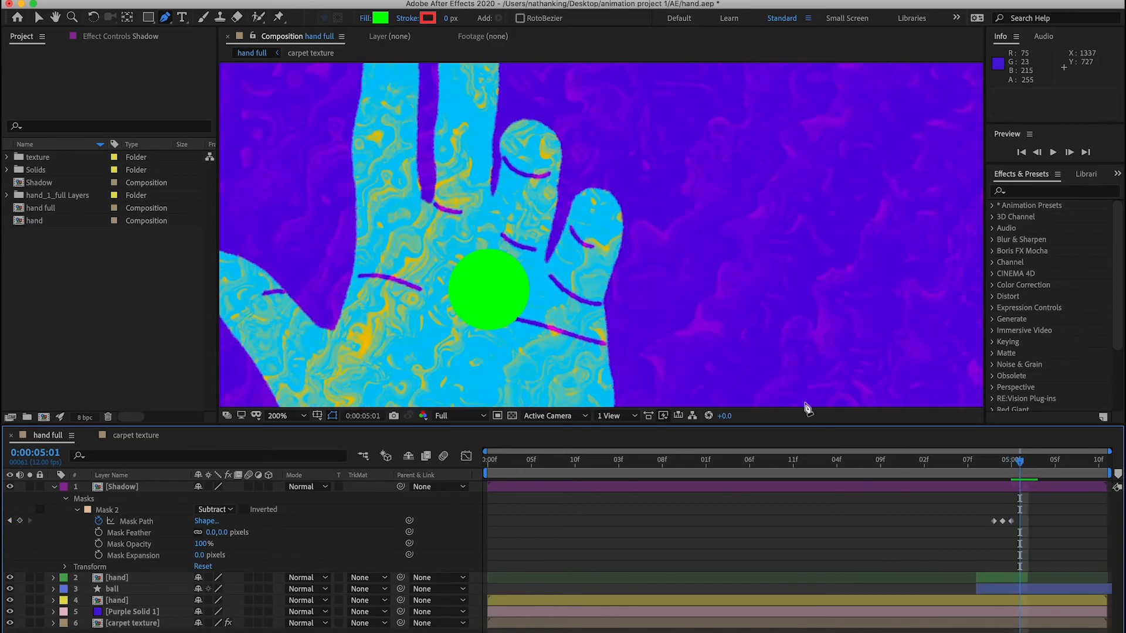
{"action": "left_click", "coordinate": [1027, 491]}
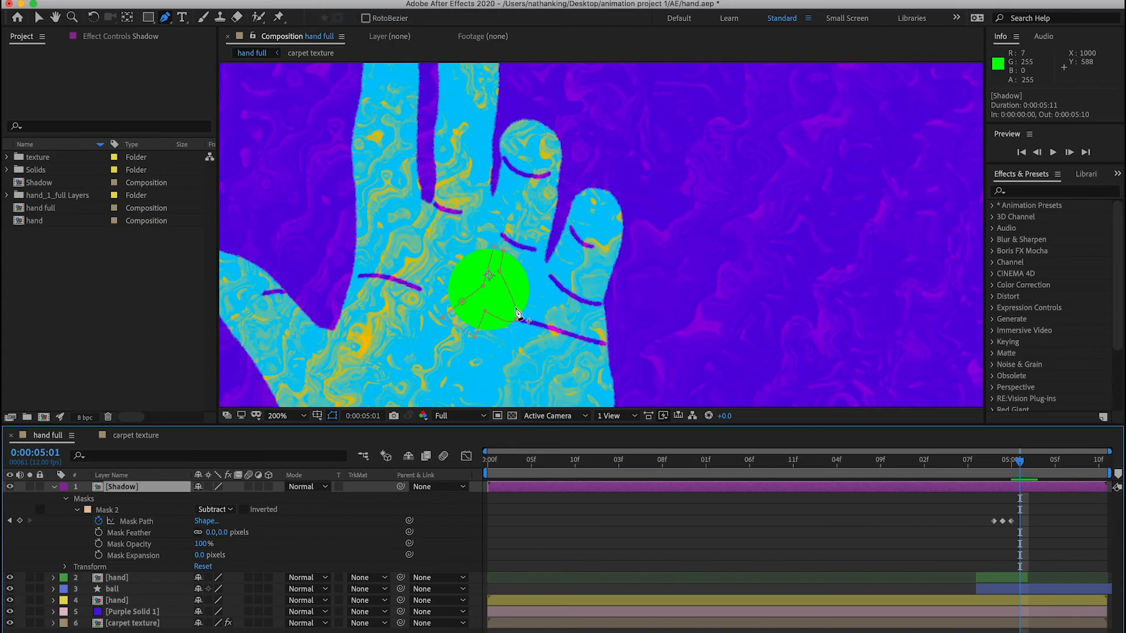
{"action": "left_click", "coordinate": [517, 318]}
{"action": "left_click_drag", "start_coordinate": [518, 318], "coordinate": [480, 331]}
- At 0:00:05:02, reposition the points of Mask 2 one by one around the outline of the raised ball
{"action": "left_click", "coordinate": [1028, 462]}
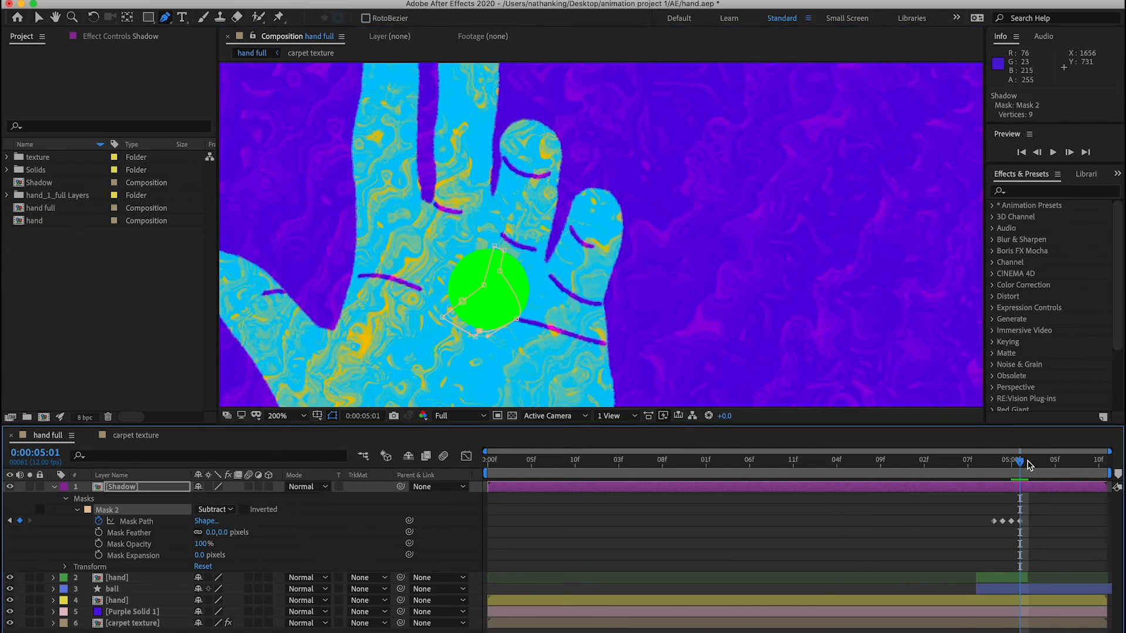
{"action": "left_click_drag", "start_coordinate": [494, 247], "coordinate": [488, 193]}
{"action": "left_click_drag", "start_coordinate": [503, 251], "coordinate": [530, 226]}
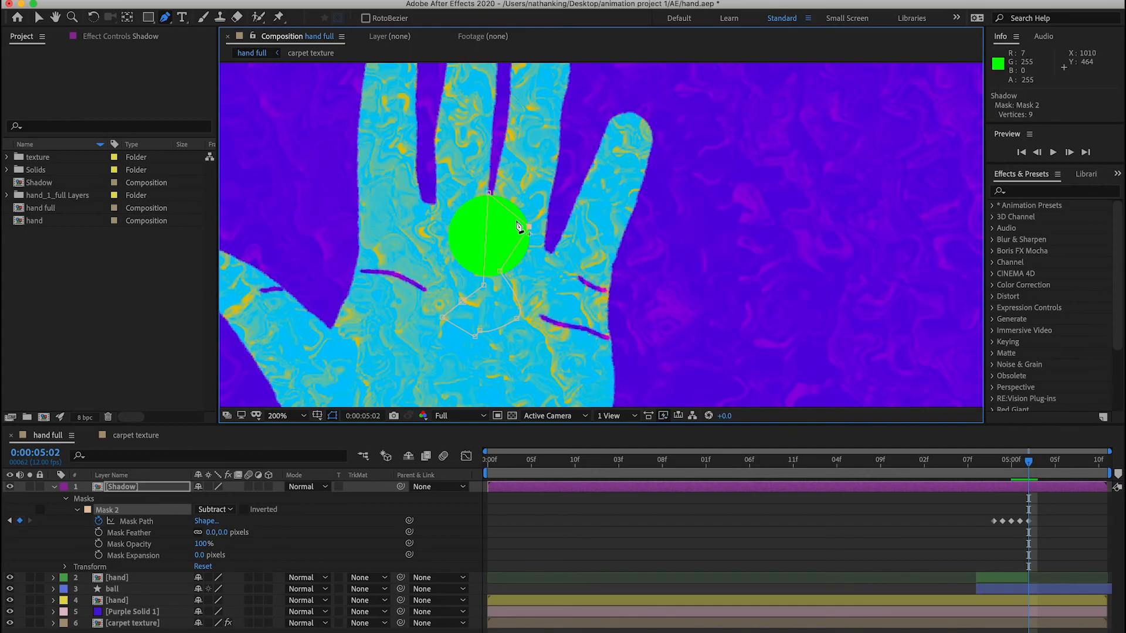
{"action": "left_click_drag", "start_coordinate": [484, 285], "coordinate": [469, 224]}
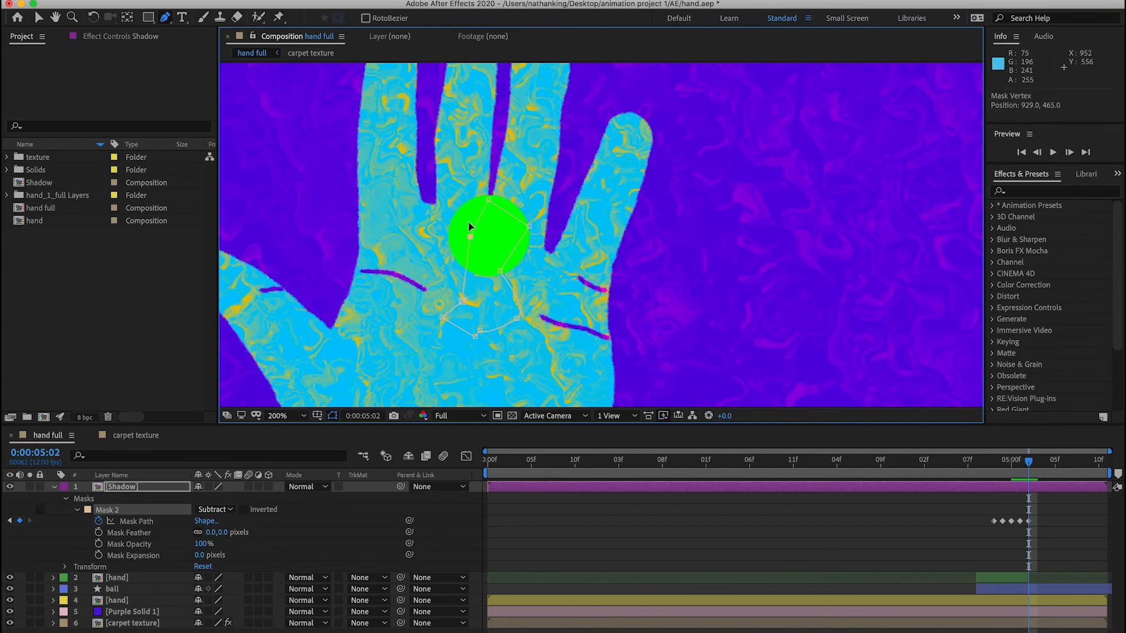
{"action": "left_click_drag", "start_coordinate": [515, 322], "coordinate": [511, 267]}
{"action": "left_click_drag", "start_coordinate": [463, 301], "coordinate": [456, 226]}
{"action": "left_click_drag", "start_coordinate": [442, 319], "coordinate": [454, 257]}
{"action": "left_click_drag", "start_coordinate": [481, 332], "coordinate": [485, 273]}
{"action": "left_click_drag", "start_coordinate": [473, 334], "coordinate": [469, 262]}
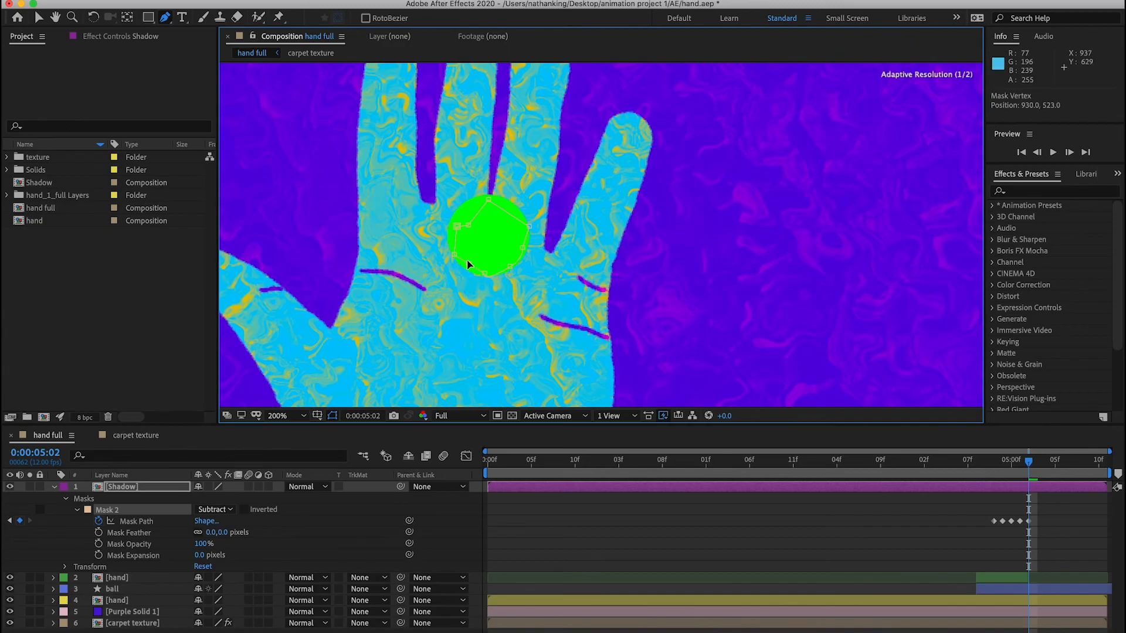
- At 0:00:05:03, move the entire Mask 2 path up so it covers the ball's position
{"action": "left_click", "coordinate": [1028, 465]}
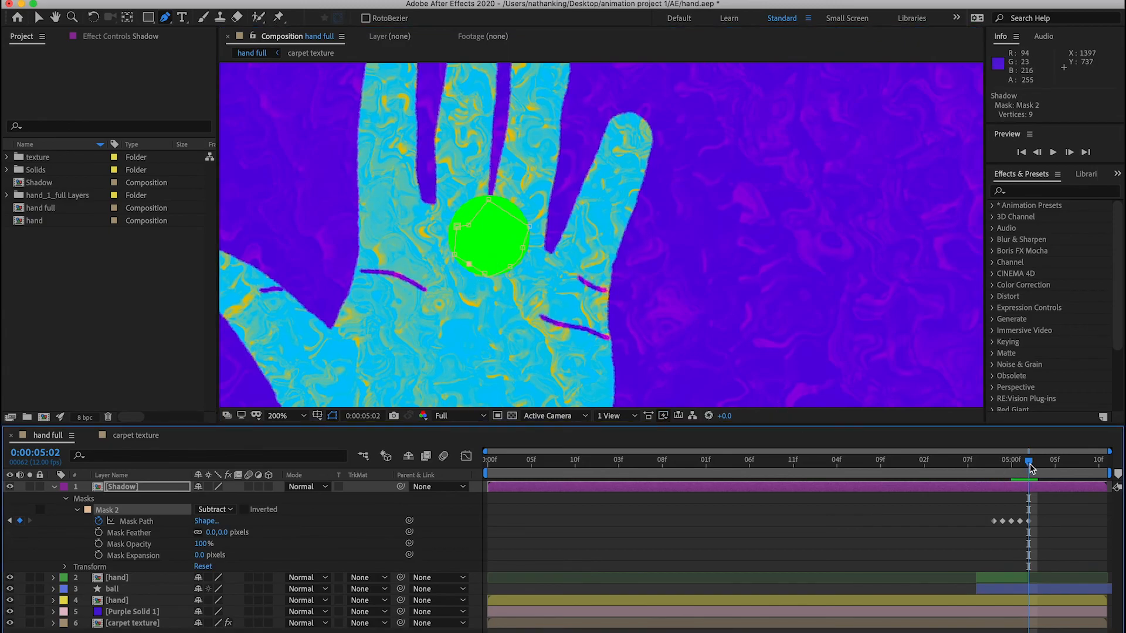
{"action": "left_click_drag", "start_coordinate": [1030, 463], "coordinate": [1037, 465]}
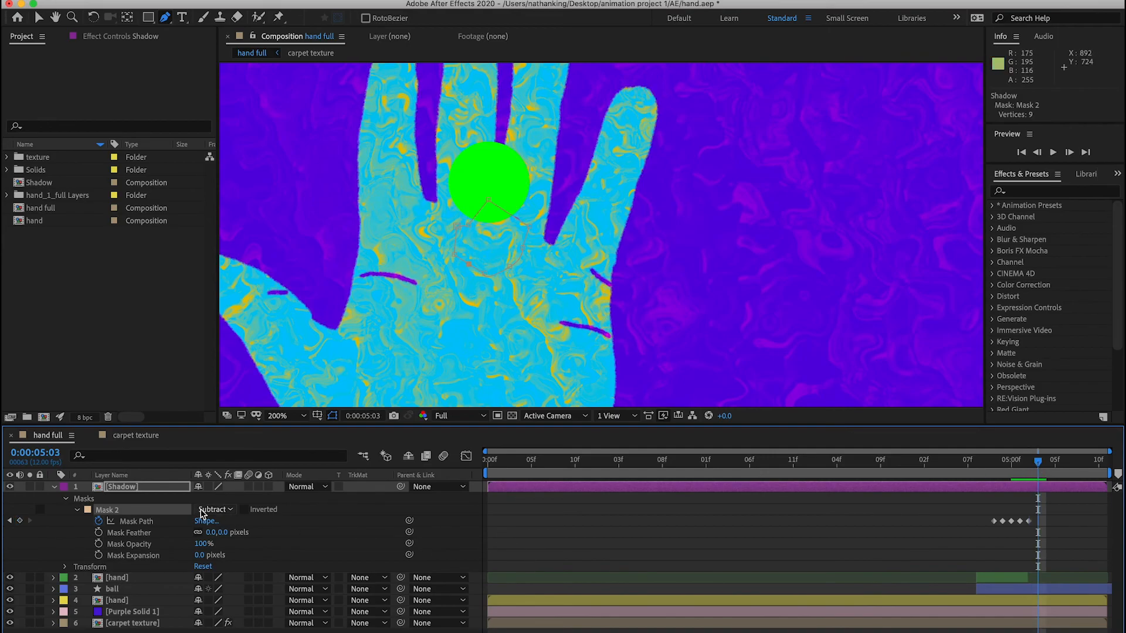
{"action": "left_click", "coordinate": [134, 524]}
{"action": "left_click_drag", "start_coordinate": [529, 227], "coordinate": [531, 179]}
- At 0:00:05:04, move the whole Mask 2 shape off the right side of the composition frame
{"action": "left_click", "coordinate": [1044, 460]}
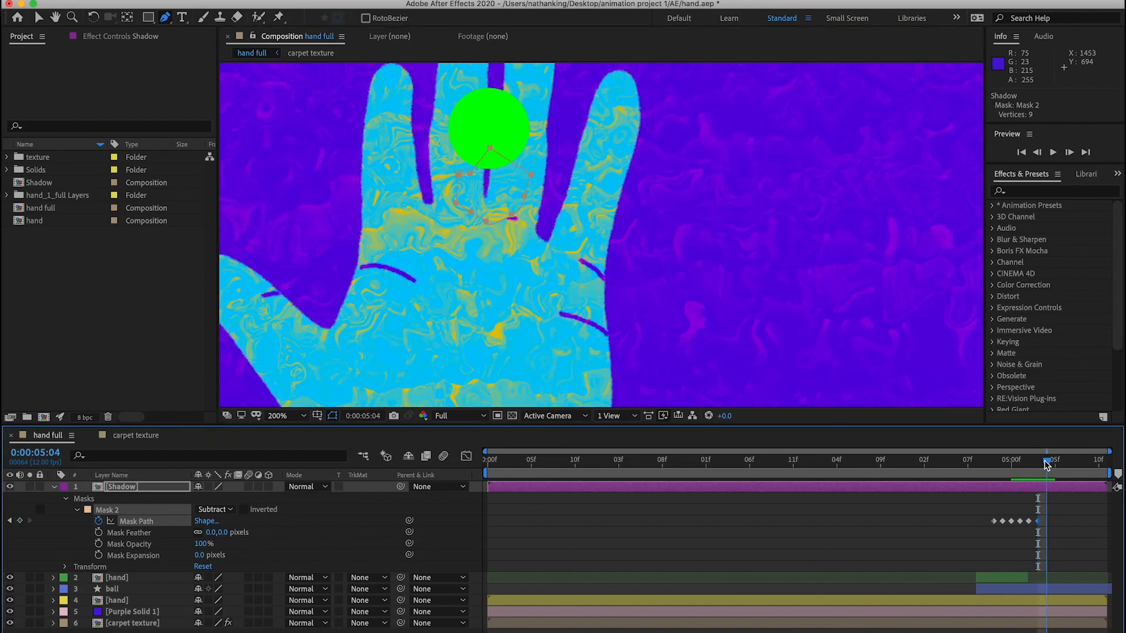
{"action": "left_click_drag", "start_coordinate": [511, 216], "coordinate": [969, 265]}
{"action": "key", "text": "comma"}
{"action": "left_click_drag", "start_coordinate": [803, 242], "coordinate": [920, 241]}
{"action": "left_click_drag", "start_coordinate": [924, 239], "coordinate": [923, 239]}
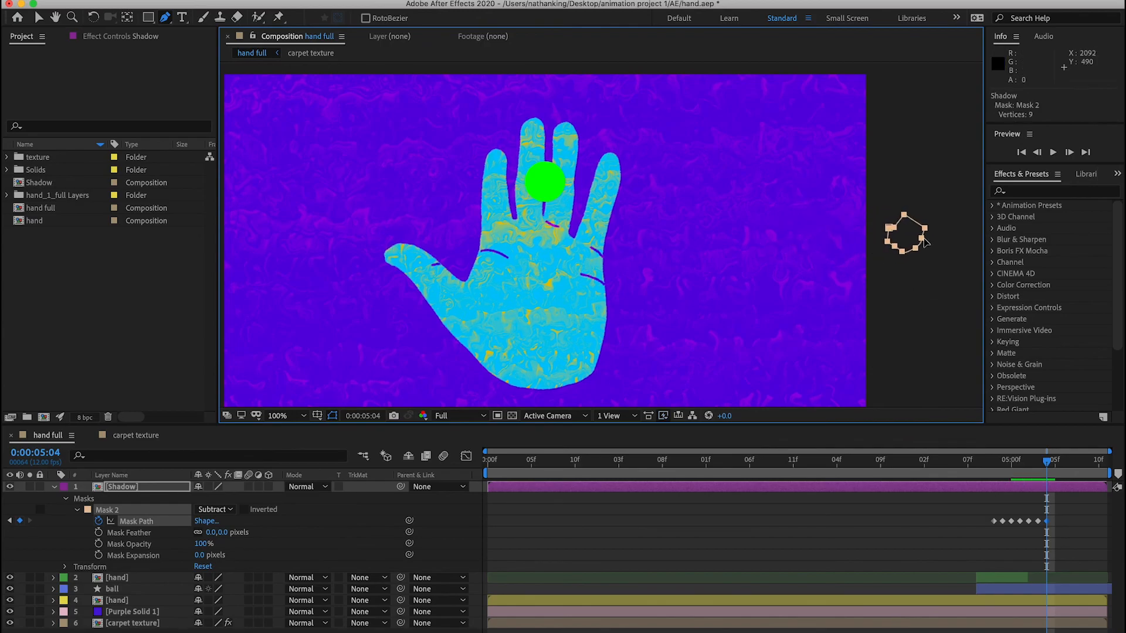
- Play back the animation from 0:00:04:05 to check the shadow lines around the moving ball
{"action": "left_click_drag", "start_coordinate": [1006, 474], "coordinate": [955, 471]}
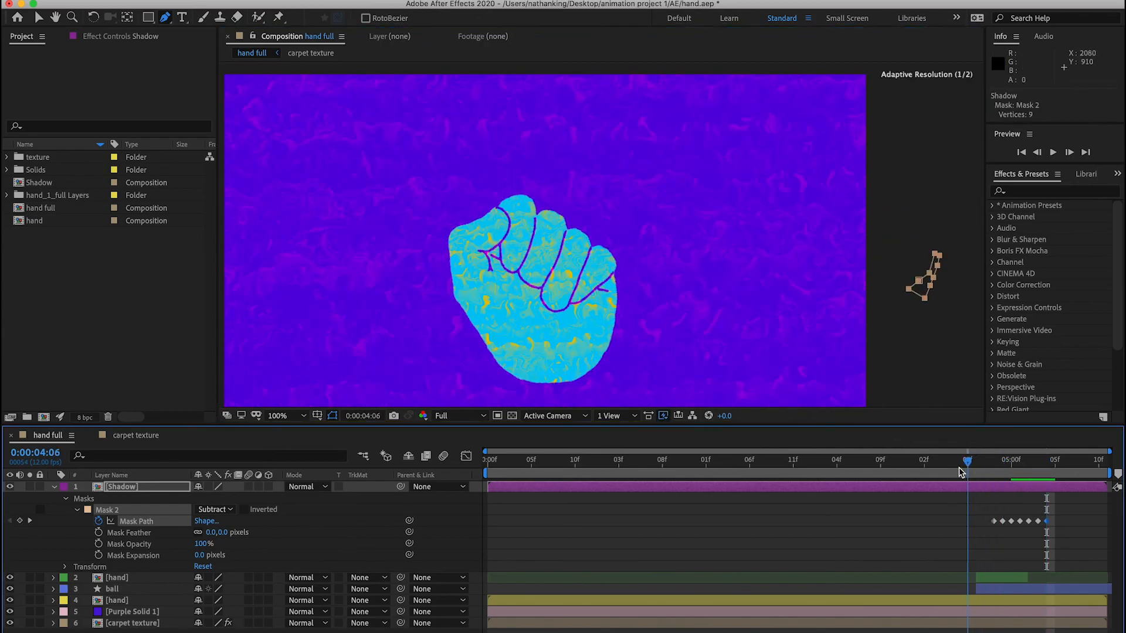
{"action": "key", "text": "space"}
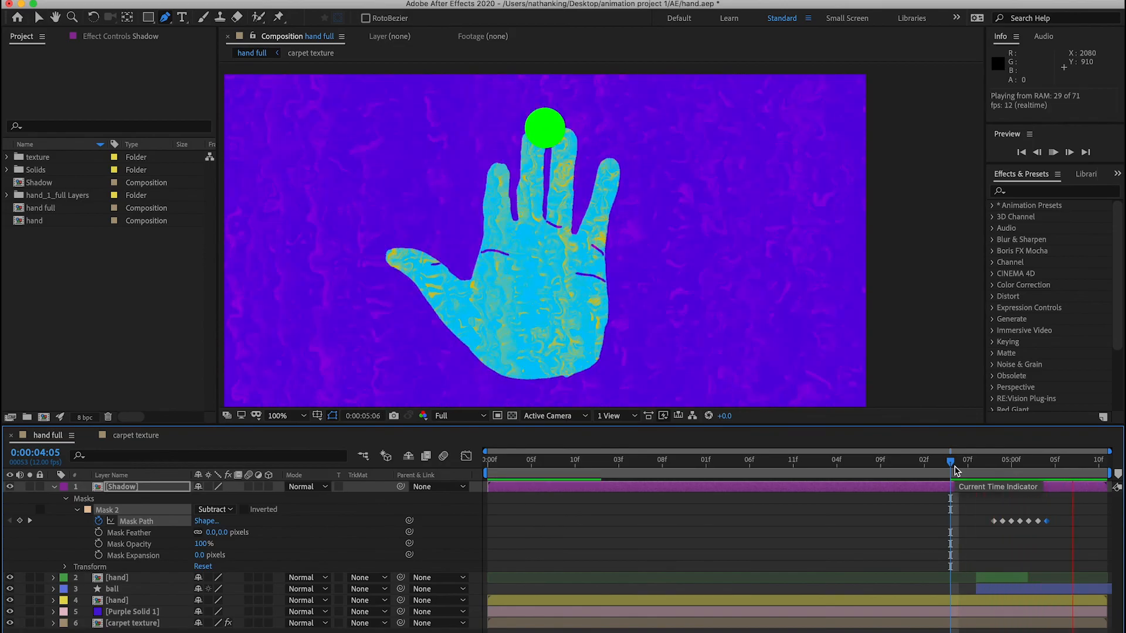
{"action": "left_click", "coordinate": [958, 470]}
{"action": "key", "text": "comma"}
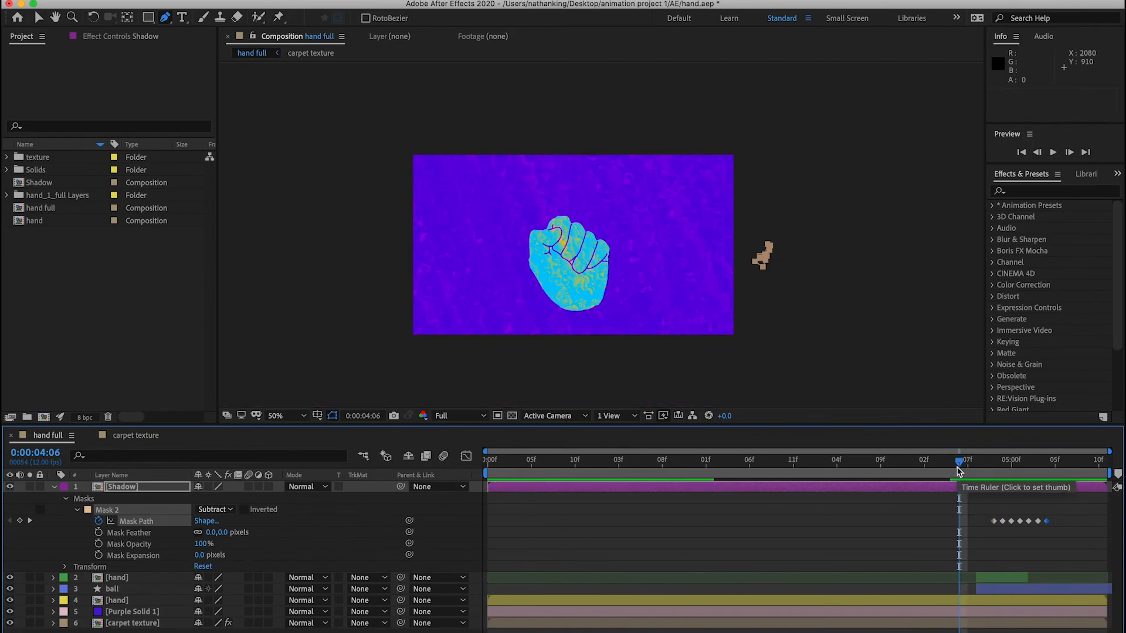